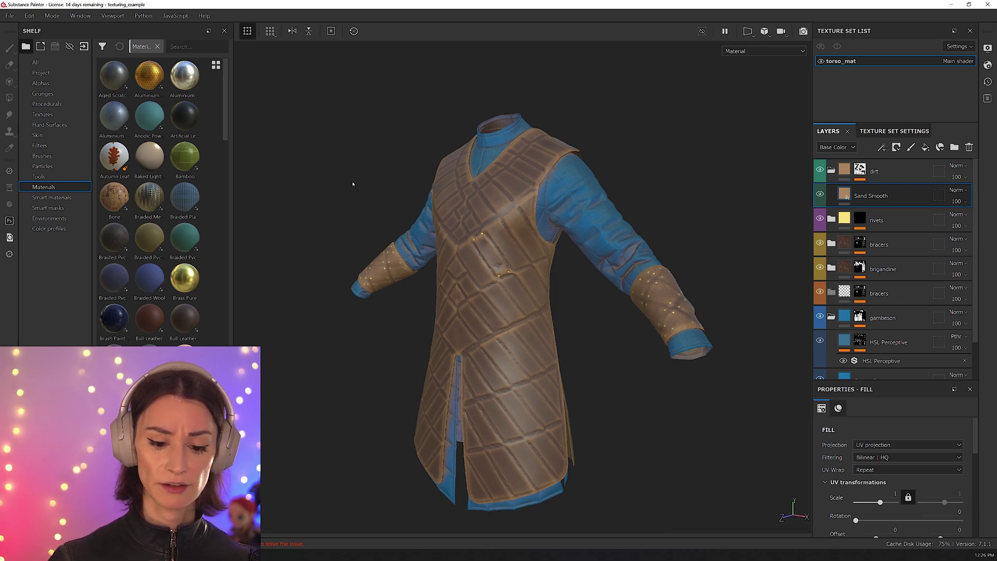
Step: Orbit the vest, then switch to the Marvelous Designer scene and orbit around the avatar
mouse_move(352, 184)
alt+mouse_down()
mouse_move(363, 139)
mouse_move(365, 179)
alt+mouse_up()
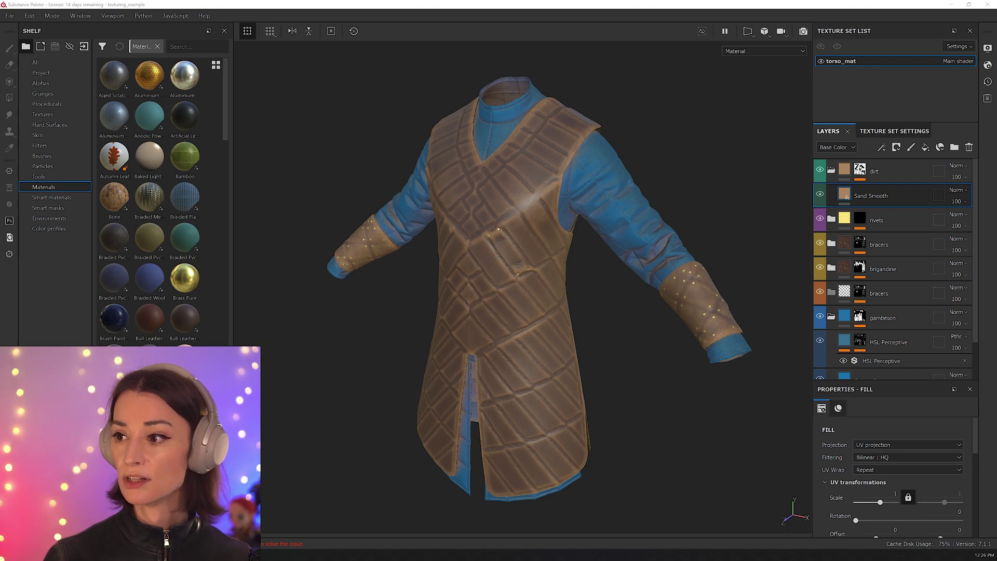
key(alt+Tab)
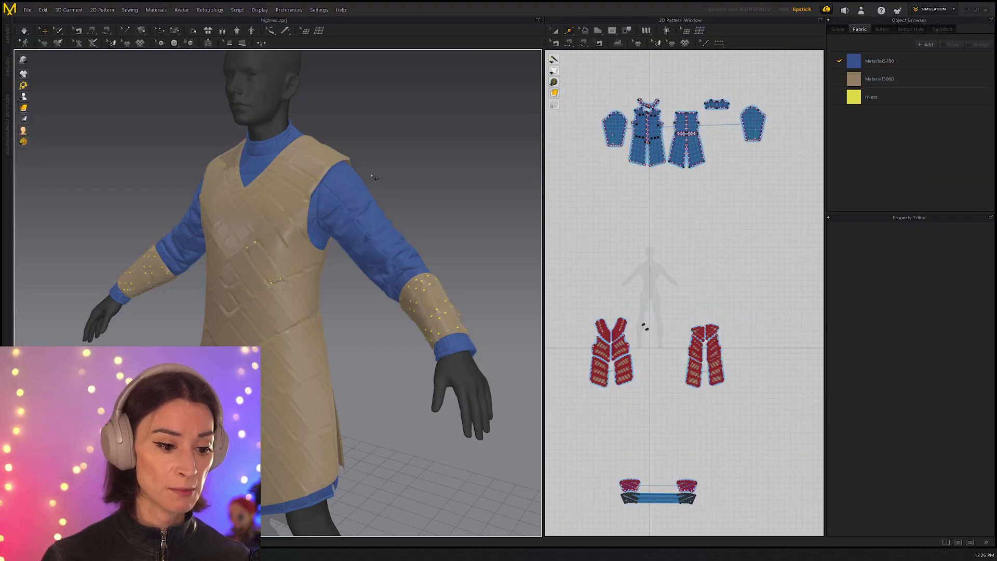
scroll(369, 170, down, 4)
right_drag(370, 170, 416, 166)
scroll(416, 166, up, 3)
right_drag(416, 166, 374, 167)
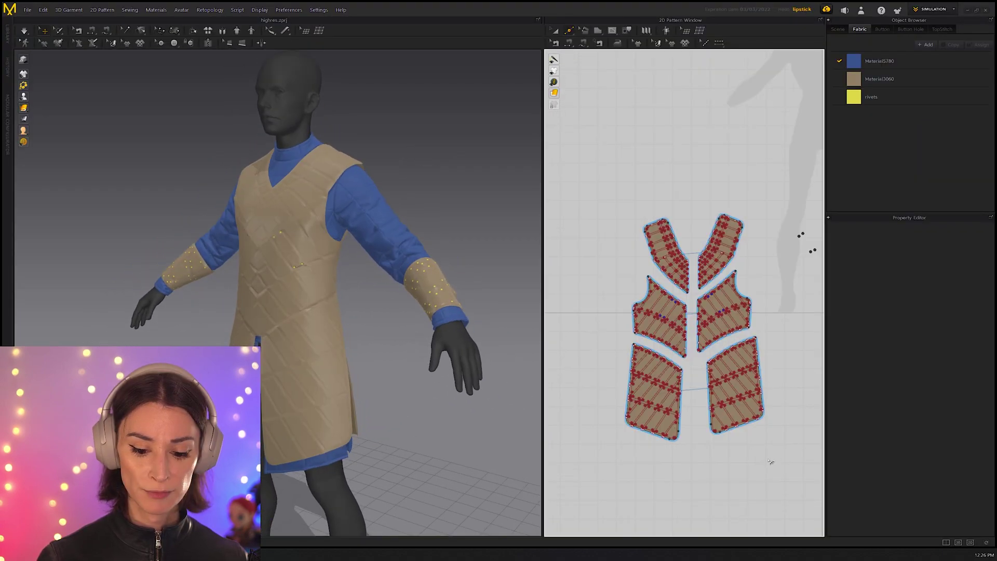
scroll(682, 327, up, 10)
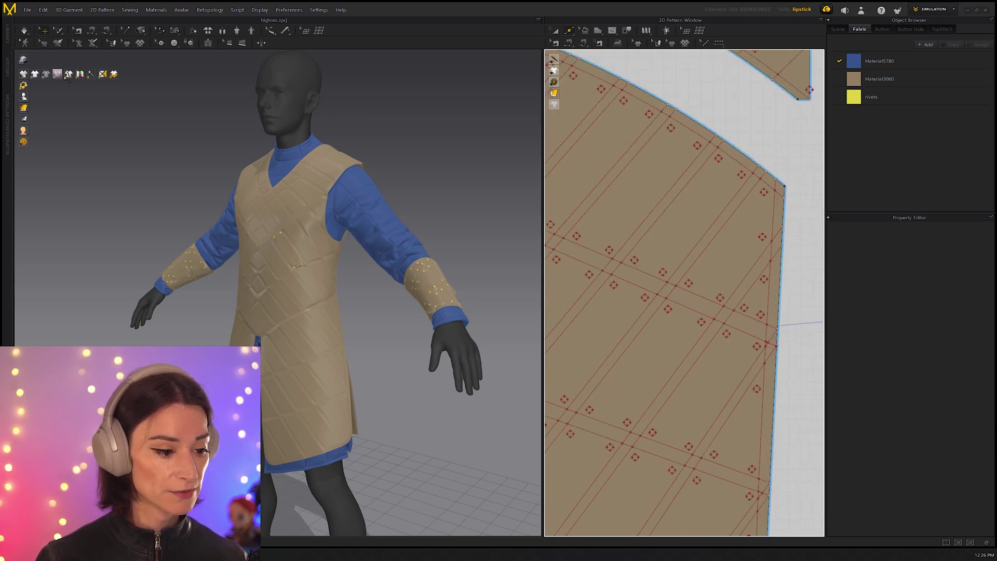
Step: Show pattern lines and rivets on the 3D garment and zoom to a front view of the torso
click(24, 74)
right_drag(220, 180, 248, 187)
scroll(252, 248, up, 4)
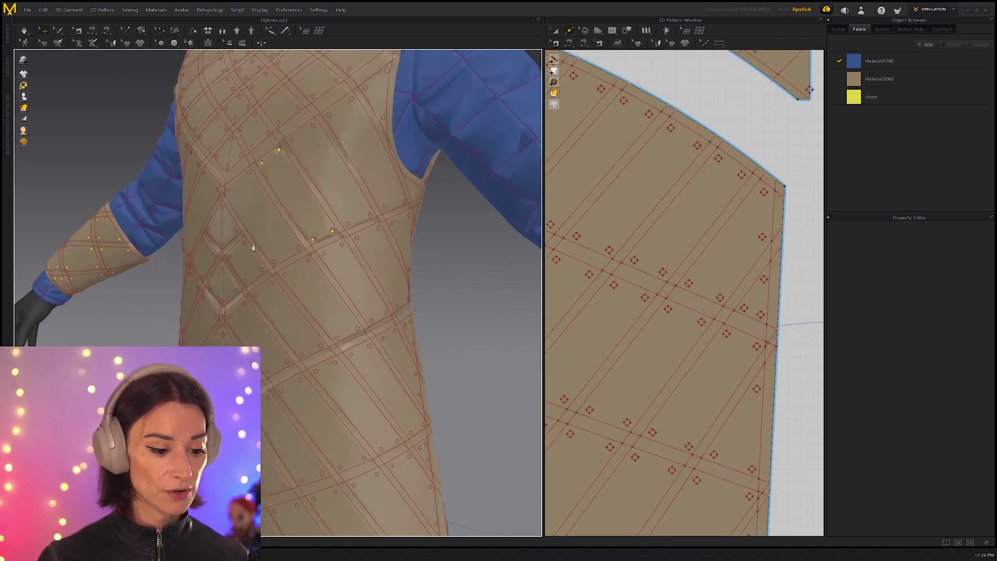
right_drag(244, 244, 290, 219)
middle_drag(291, 219, 303, 279)
scroll(302, 279, up, 3)
Step: Orbit around the vest's back and return to the front, turning to show the right arm
right_drag(327, 265, 303, 291)
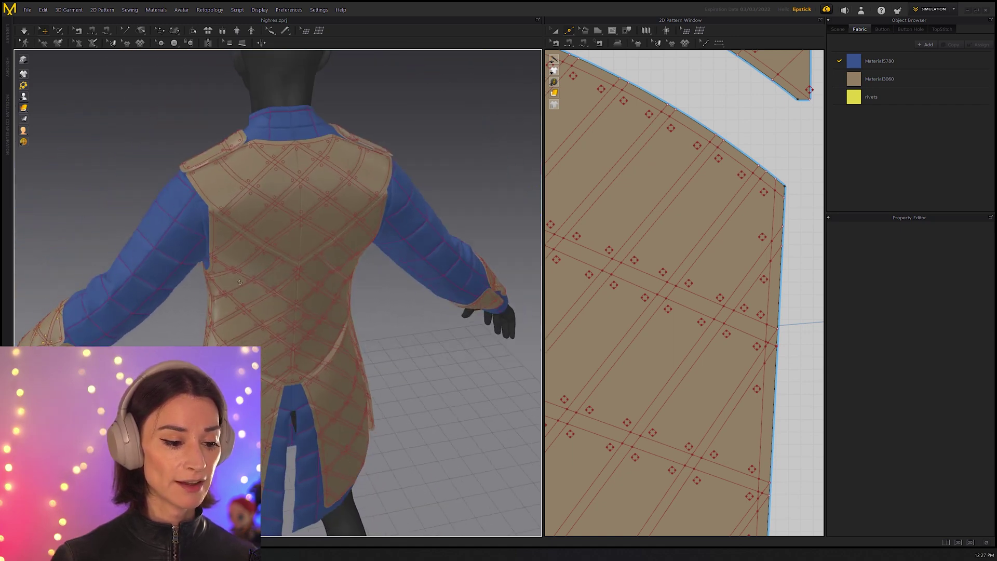
right_drag(247, 258, 268, 260)
middle_drag(267, 260, 292, 245)
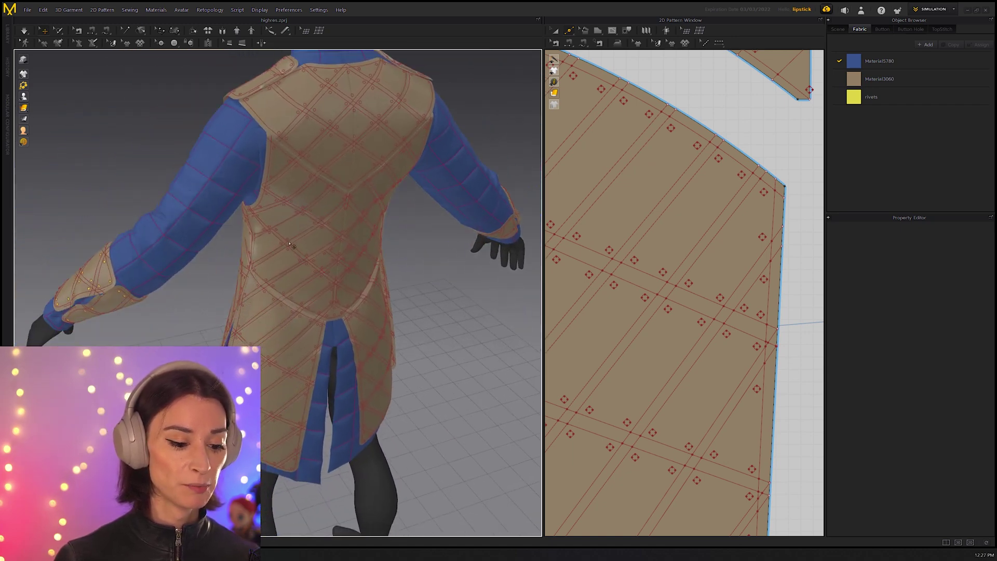
right_drag(292, 245, 383, 252)
scroll(382, 252, down, 3)
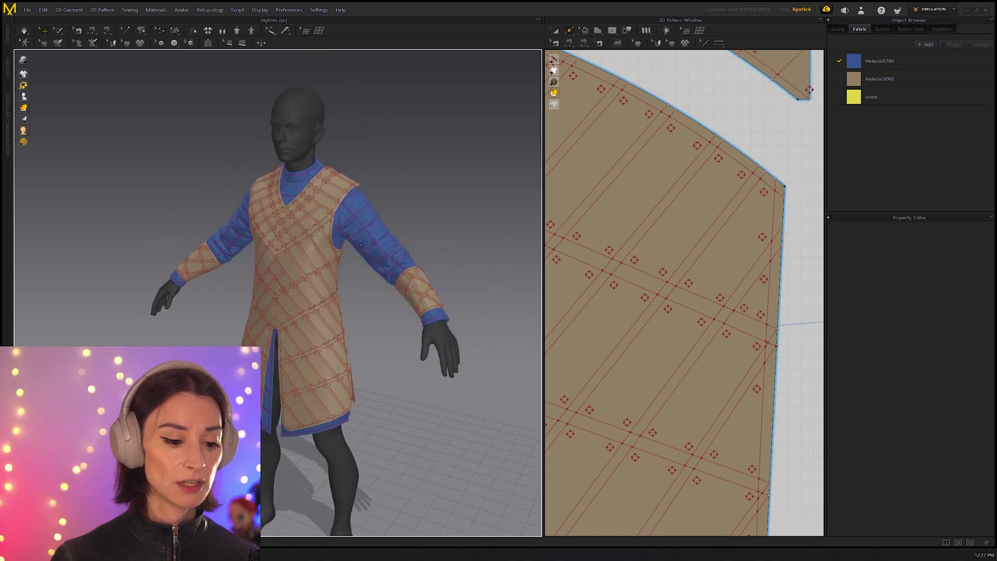
scroll(350, 283, up, 3)
scroll(355, 316, up, 2)
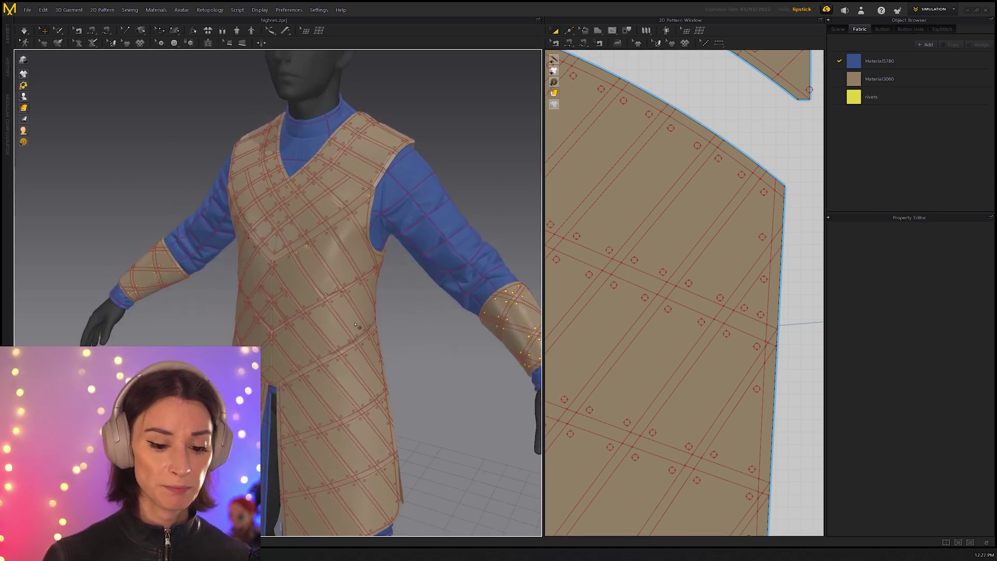
right_drag(483, 222, 440, 234)
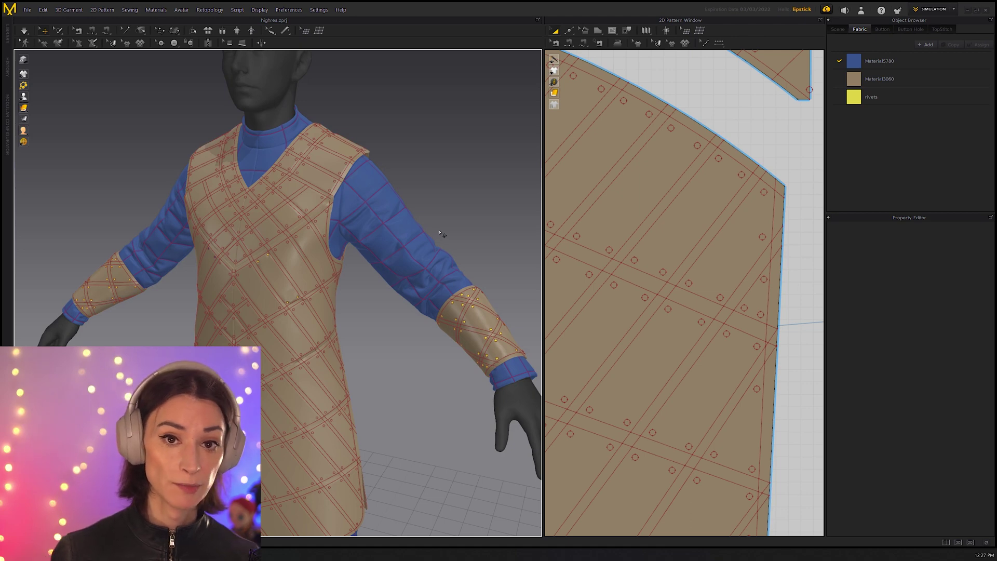
Step: Select all internal pattern lines and enlarge the 3D view to inspect the figure frontally
key(ctrl+a)
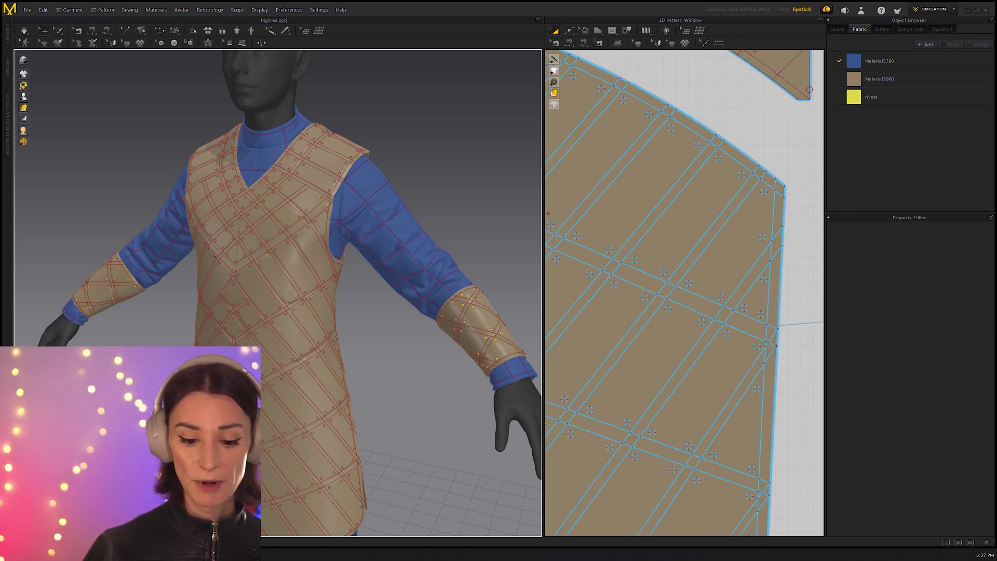
drag(543, 212, 604, 213)
scroll(529, 285, down, 2)
middle_drag(508, 263, 556, 215)
scroll(556, 214, up, 3)
right_drag(556, 217, 530, 214)
scroll(527, 203, down, 2)
middle_drag(520, 166, 497, 239)
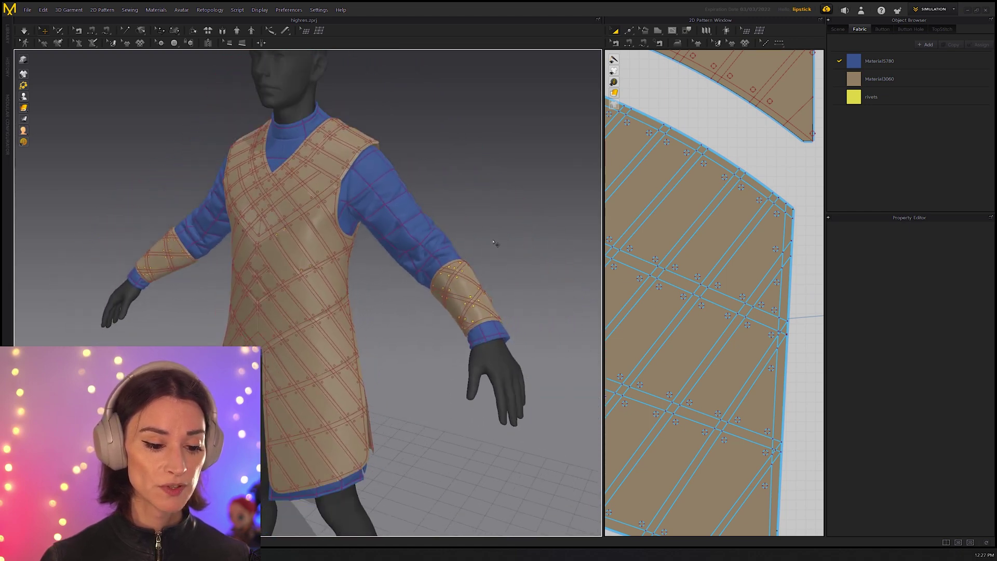
right_drag(497, 239, 516, 228)
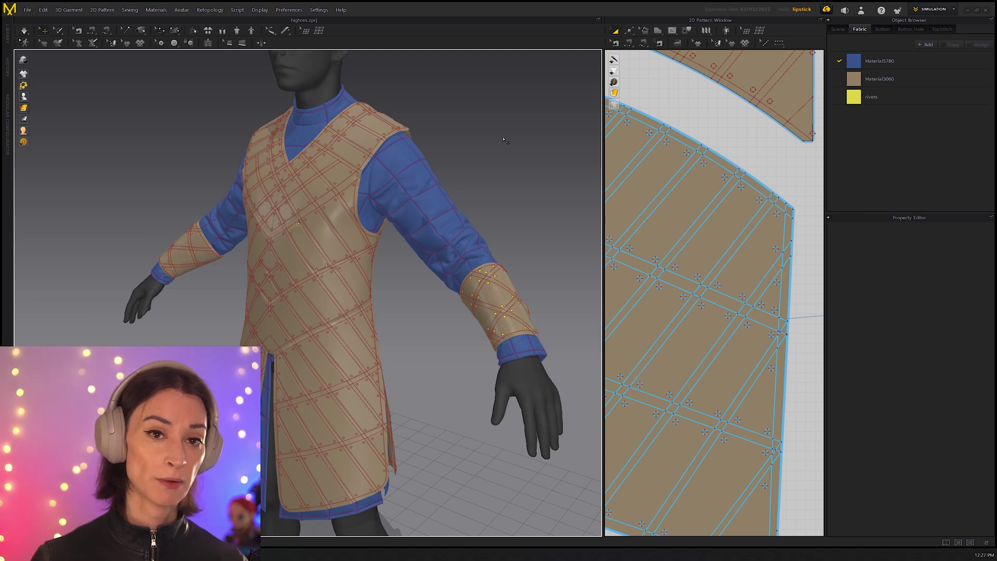
right_drag(504, 140, 480, 179)
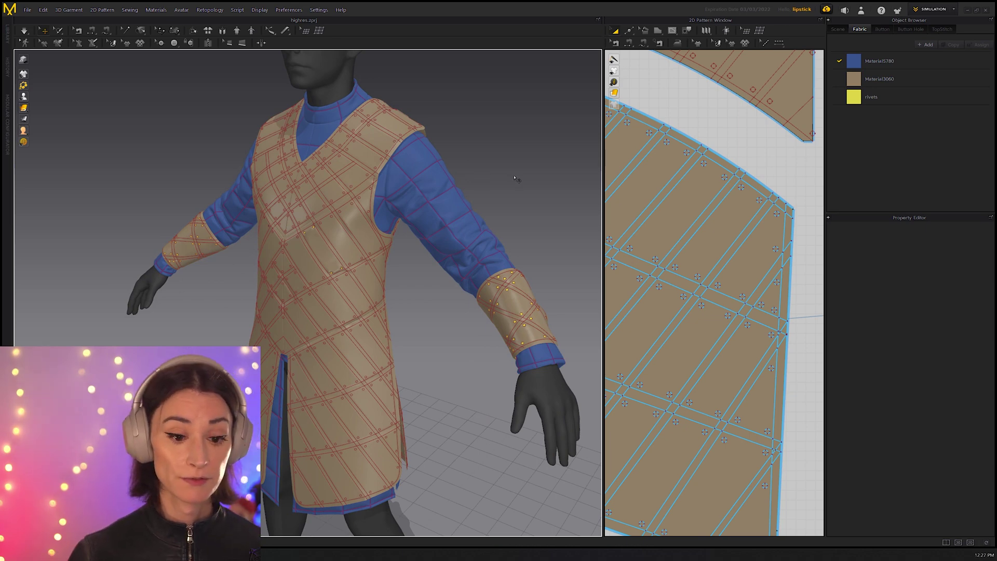
Step: Widen the 2D pattern area again and turn the avatar to a more frontal angle
drag(603, 182, 507, 183)
scroll(412, 245, down, 4)
right_drag(412, 244, 396, 179)
scroll(368, 219, up, 3)
scroll(396, 179, down, 2)
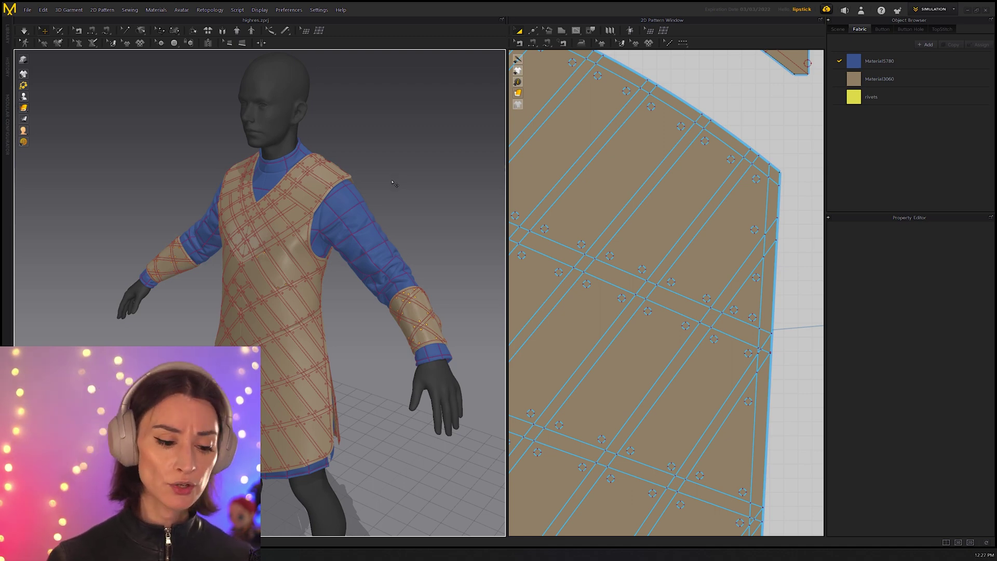
mouse_move(404, 170)
right_down()
mouse_move(388, 178)
mouse_move(404, 179)
right_up()
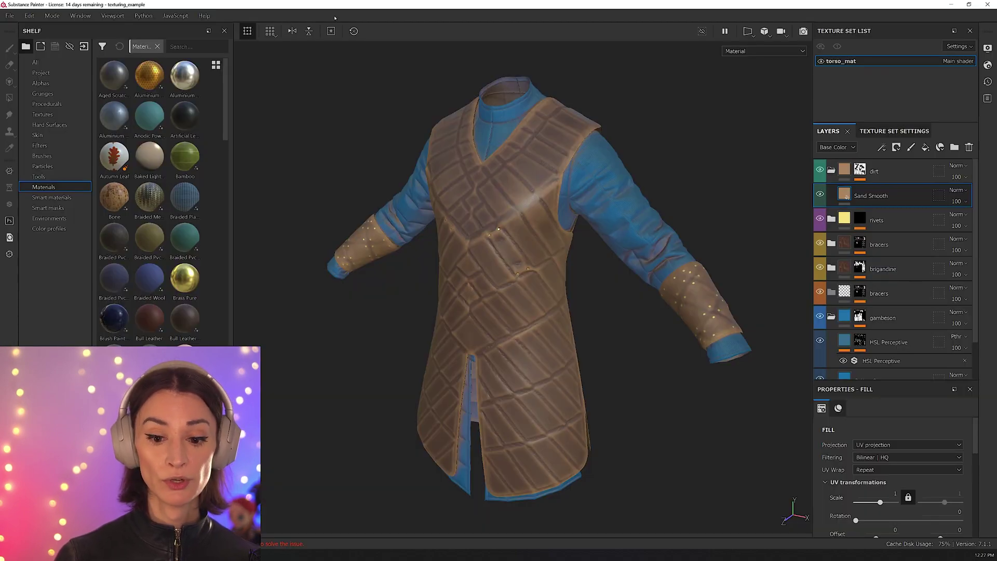
Step: Open a new browser window and load outgang.studio
click(78, 554)
text(outgang.studio)
key(Return)
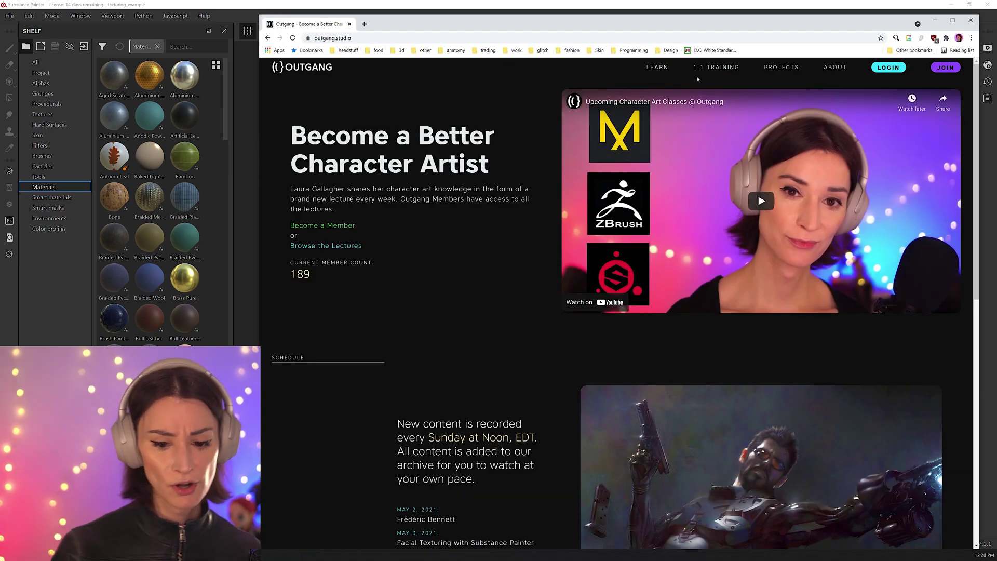
Step: Go to LEARN, advance the Garment Creation Pipeline carousel, and open Exporting out of Marvelous Designer
click(657, 67)
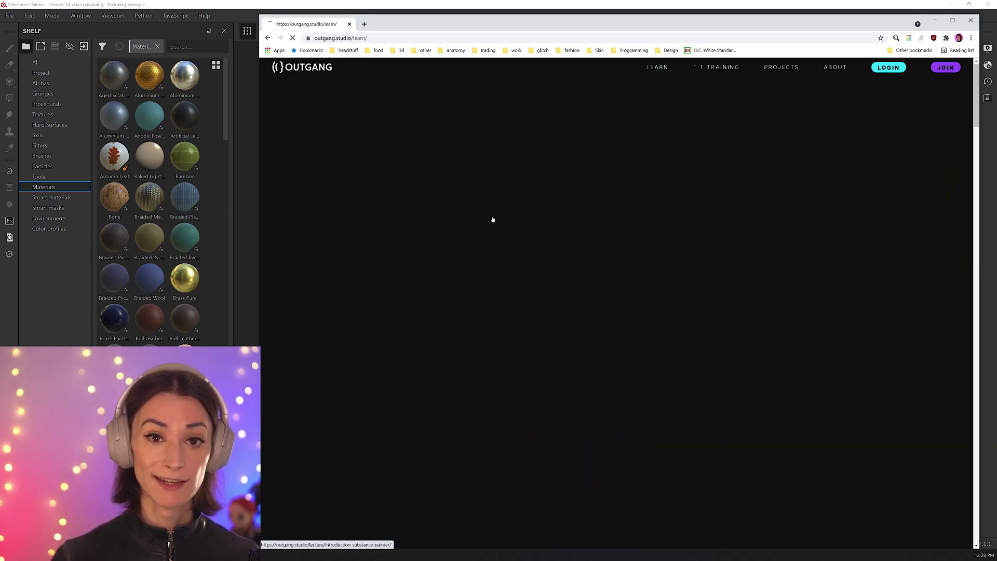
scroll(345, 238, down, 9)
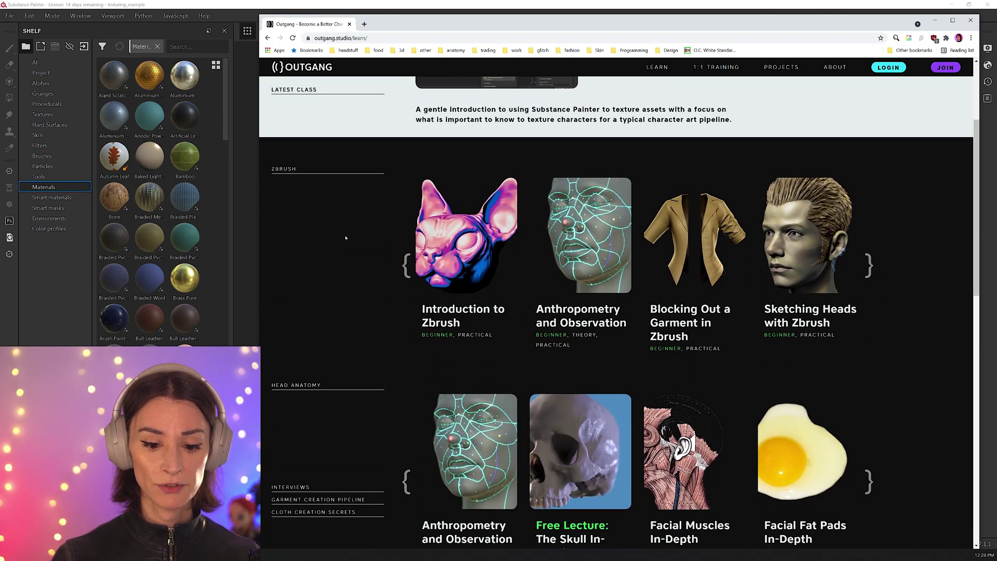
scroll(704, 275, down, 5)
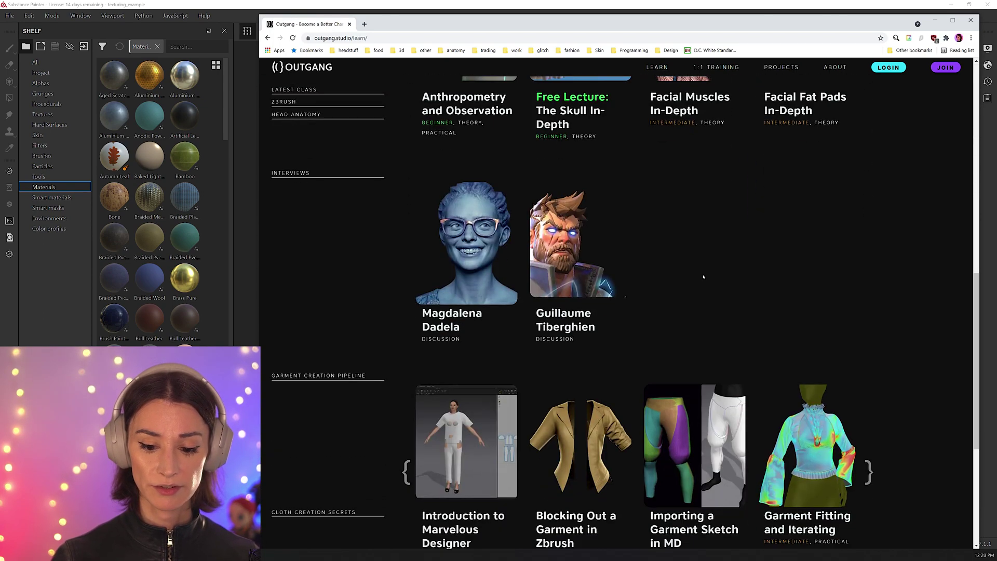
click(868, 318)
click(869, 326)
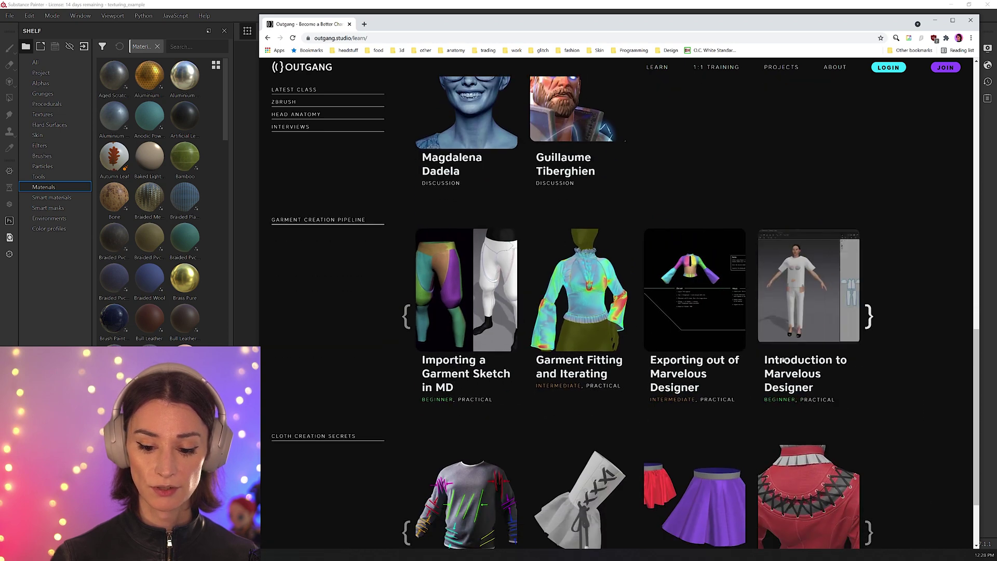
click(704, 323)
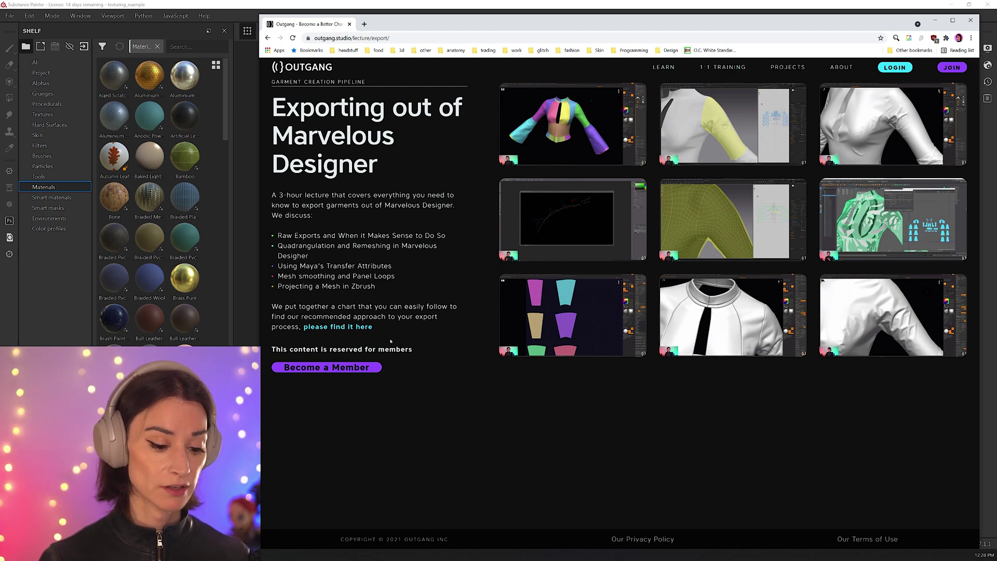
Step: Open the Marvelous Designer to ZBrush cheat sheet full-screen and scroll down to its flowchart
click(353, 327)
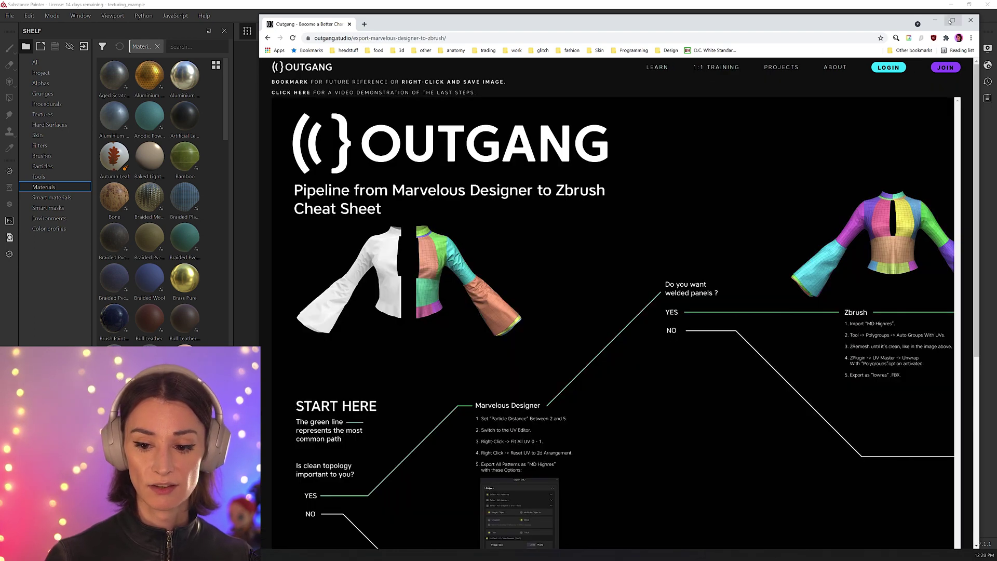
click(951, 20)
scroll(445, 274, down, 3)
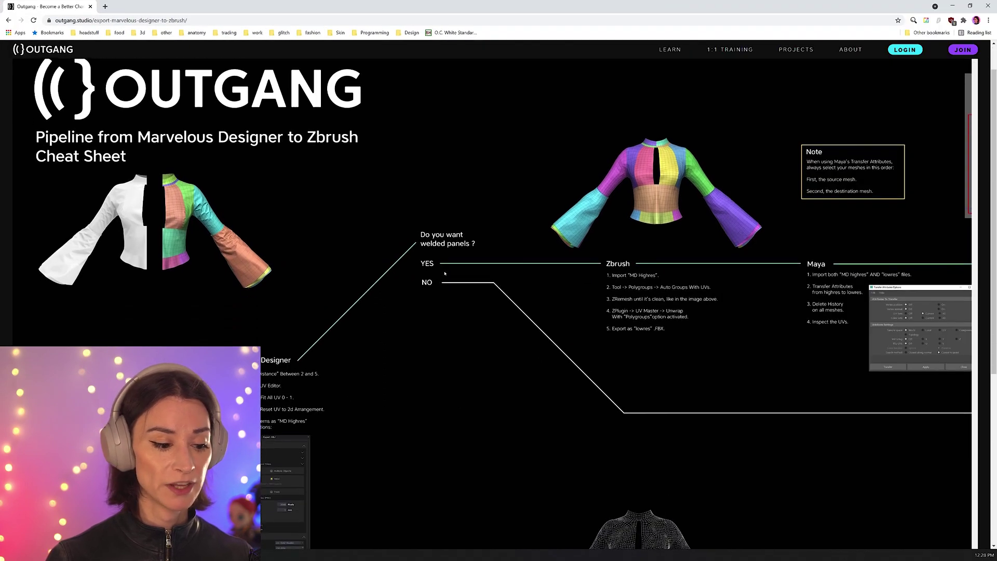
scroll(445, 274, down, 3)
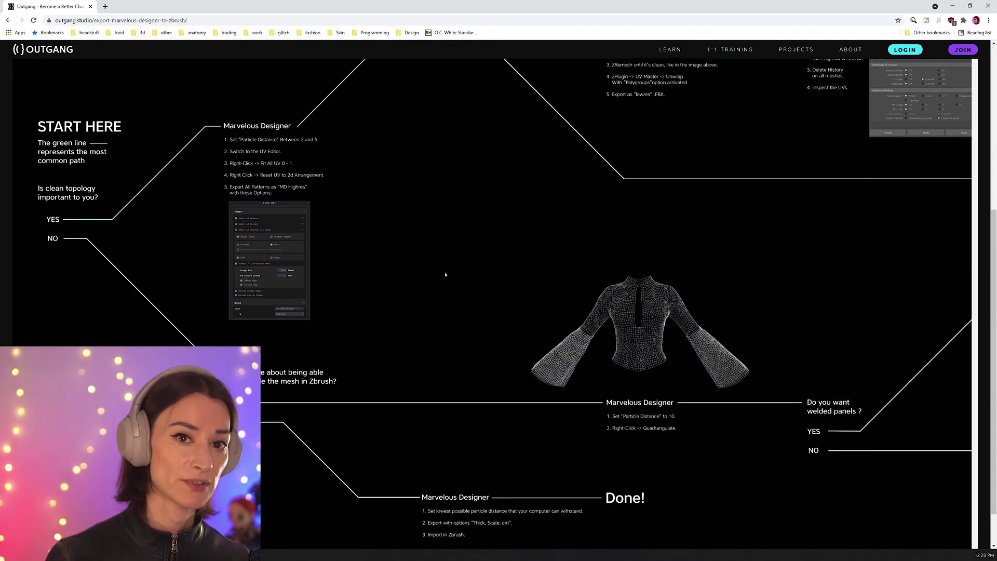
scroll(445, 274, up, 2)
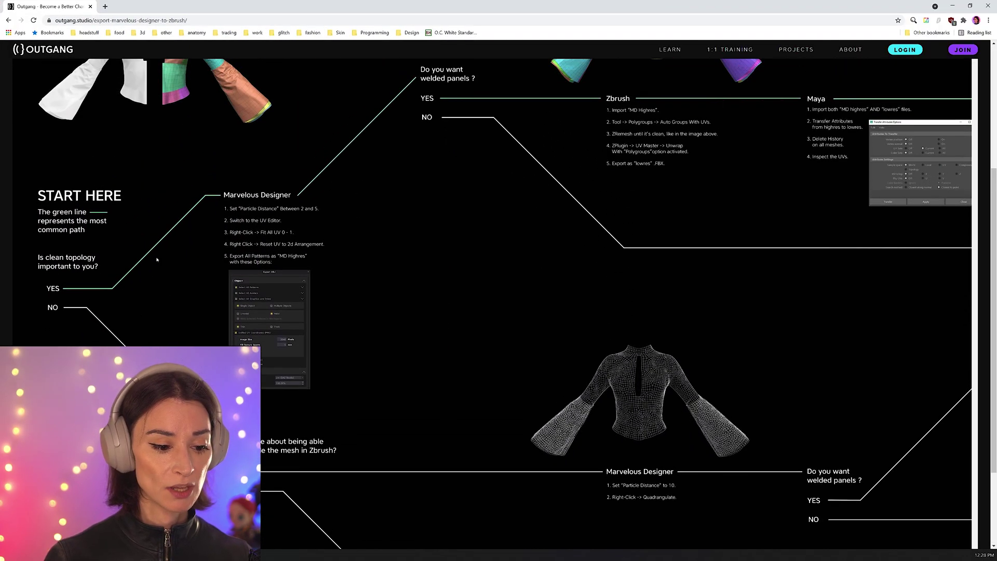
scroll(449, 330, down, 2)
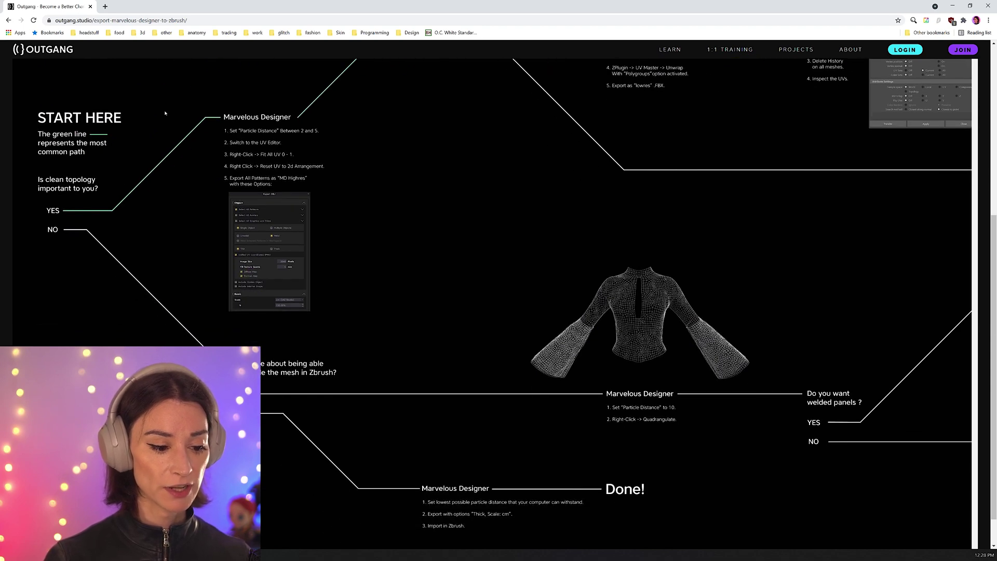
scroll(336, 355, down, 1)
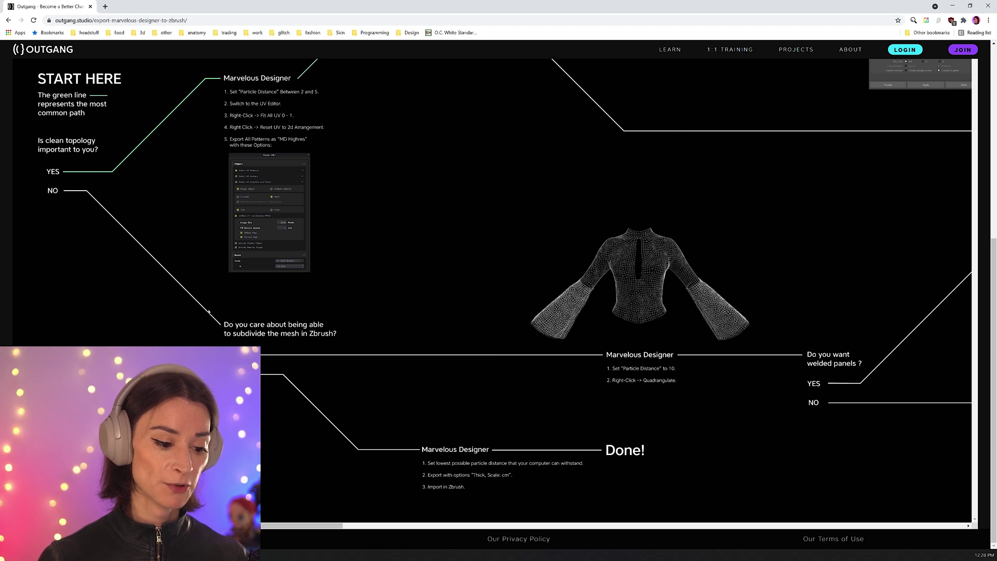
Step: Scroll the flowchart right until the Maya 'manually separate panels' step is visible
scroll(345, 348, right, 1)
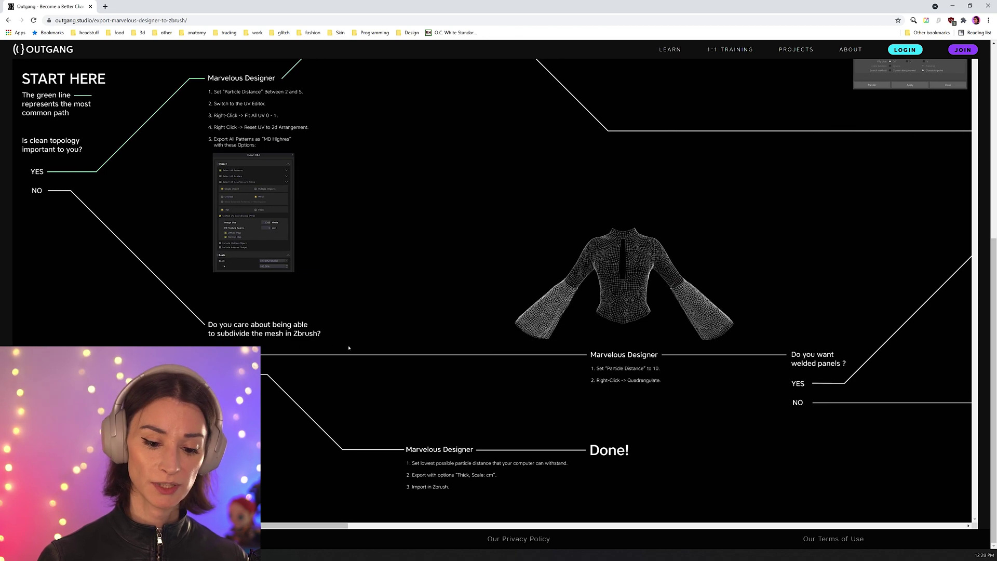
scroll(333, 350, right, 2)
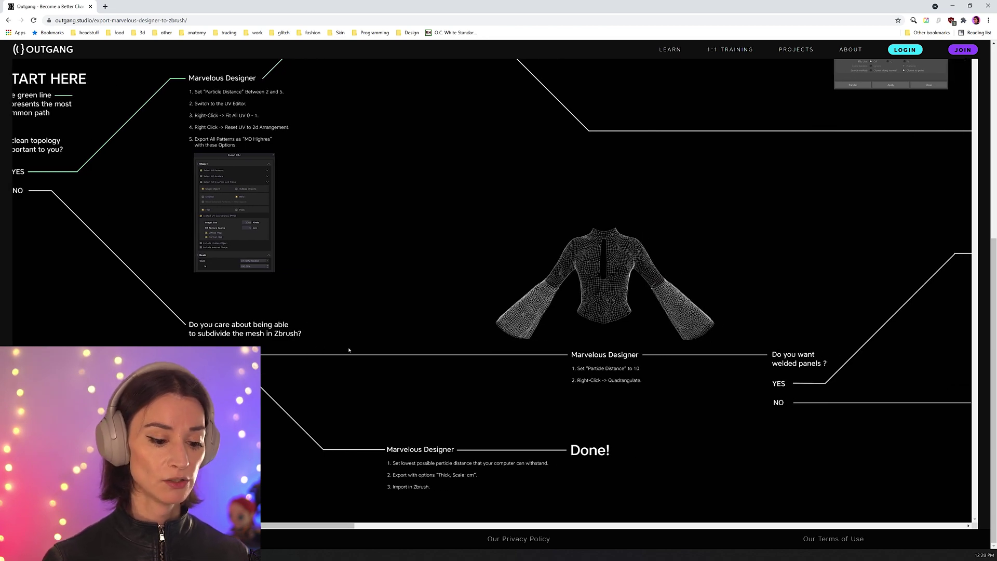
scroll(353, 349, left, 3)
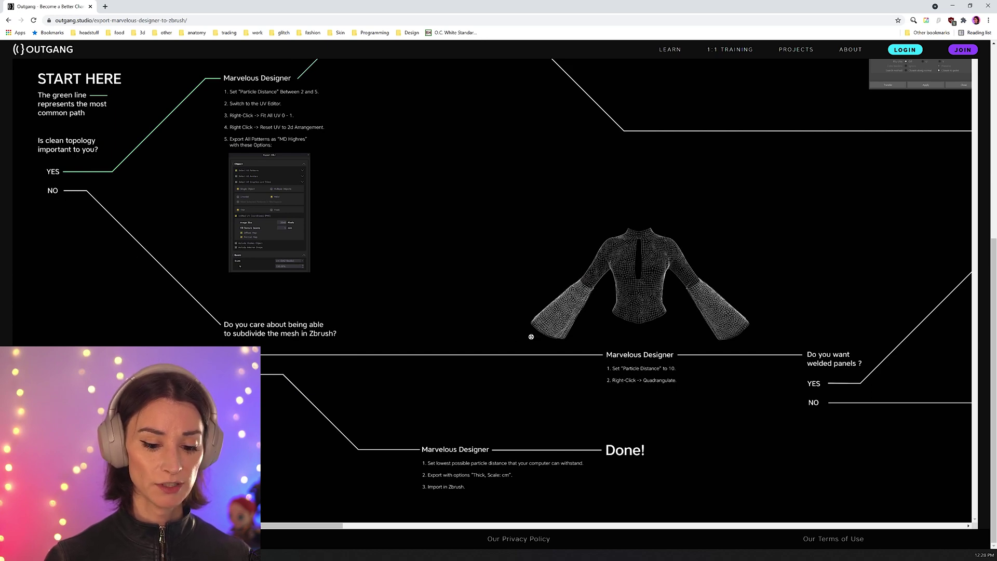
scroll(532, 336, right, 11)
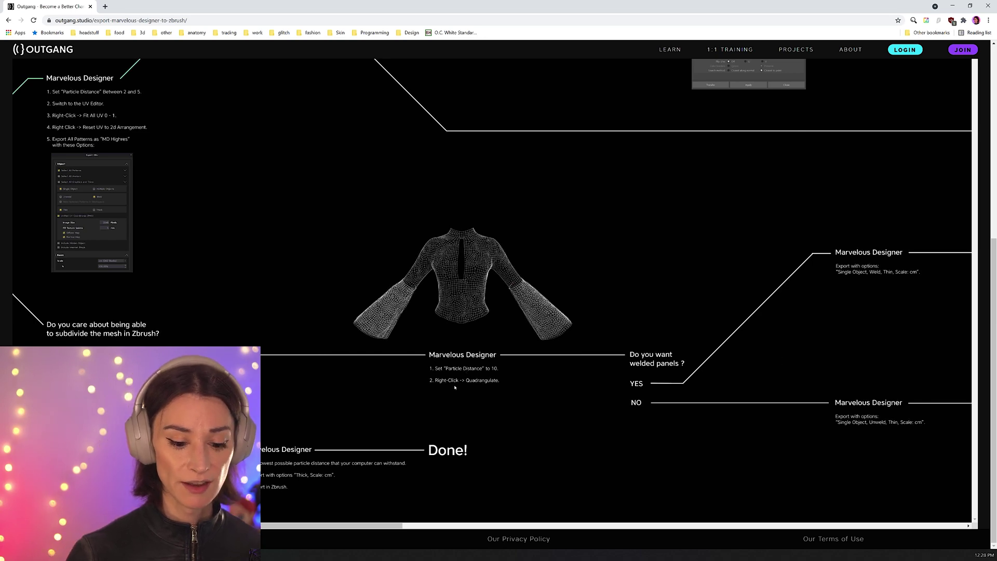
scroll(590, 356, right, 20)
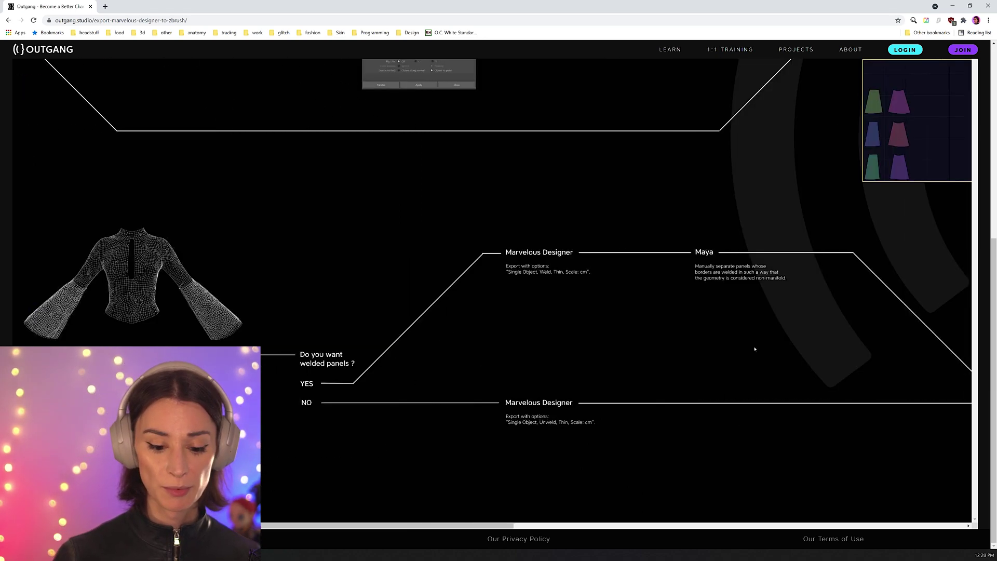
scroll(357, 349, left, 5)
scroll(290, 357, left, 10)
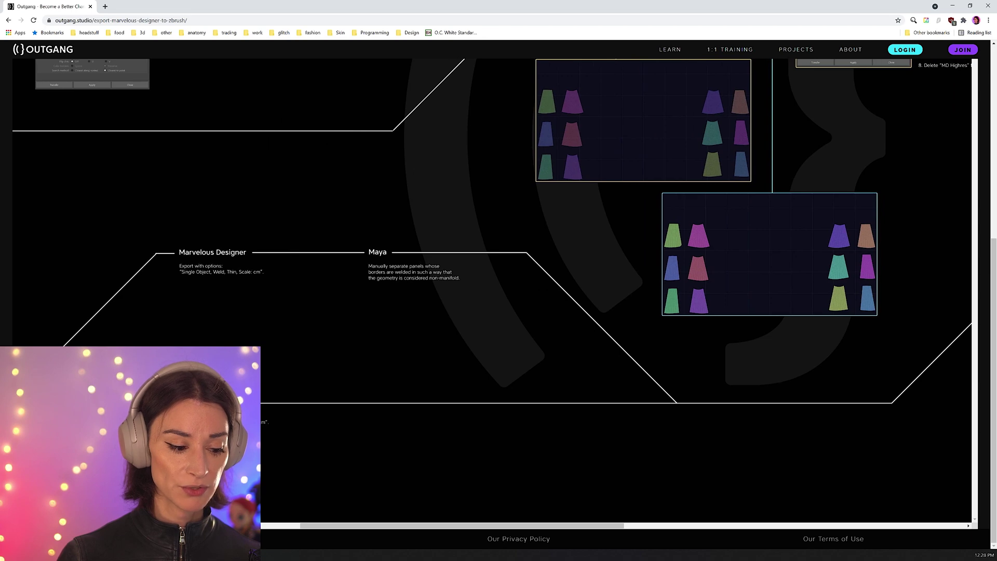
scroll(722, 357, right, 12)
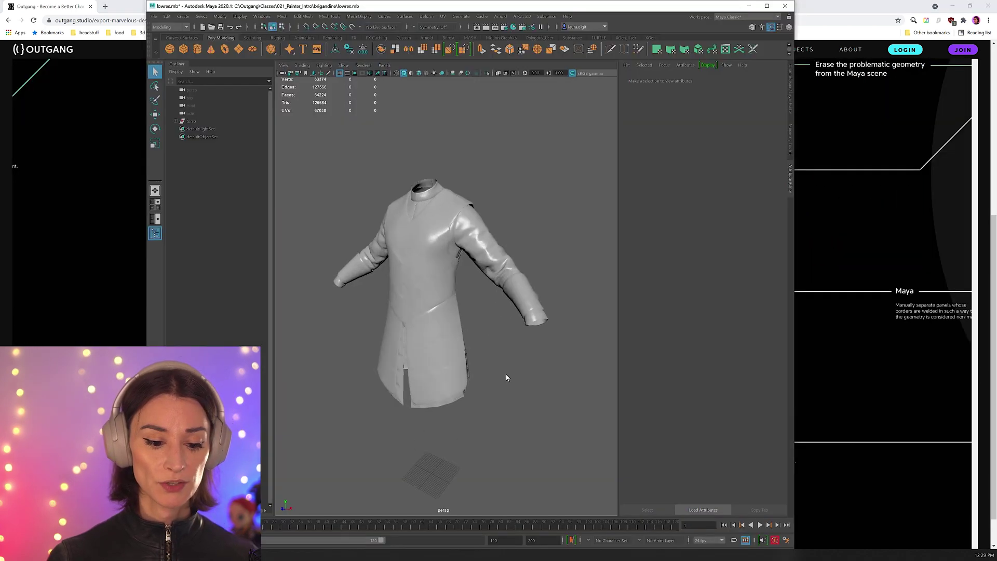
Step: Select the brigandine vest and gambeson shirt, then orbit around the torso front and back
click(393, 249)
alt+right_drag(394, 249, 470, 313)
alt+middle_drag(469, 313, 416, 318)
shift+click(470, 276)
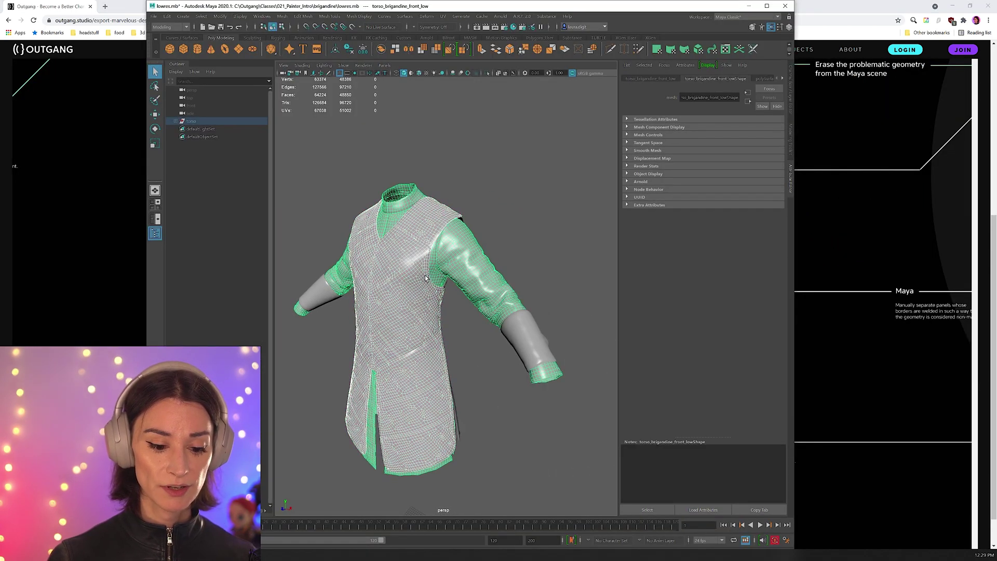
alt+middle_drag(427, 263, 421, 277)
alt+right_drag(422, 277, 479, 340)
alt+drag(479, 340, 386, 335)
alt+right_drag(385, 335, 435, 345)
alt+drag(435, 345, 500, 333)
alt+middle_drag(499, 332, 489, 335)
alt+drag(489, 337, 461, 311)
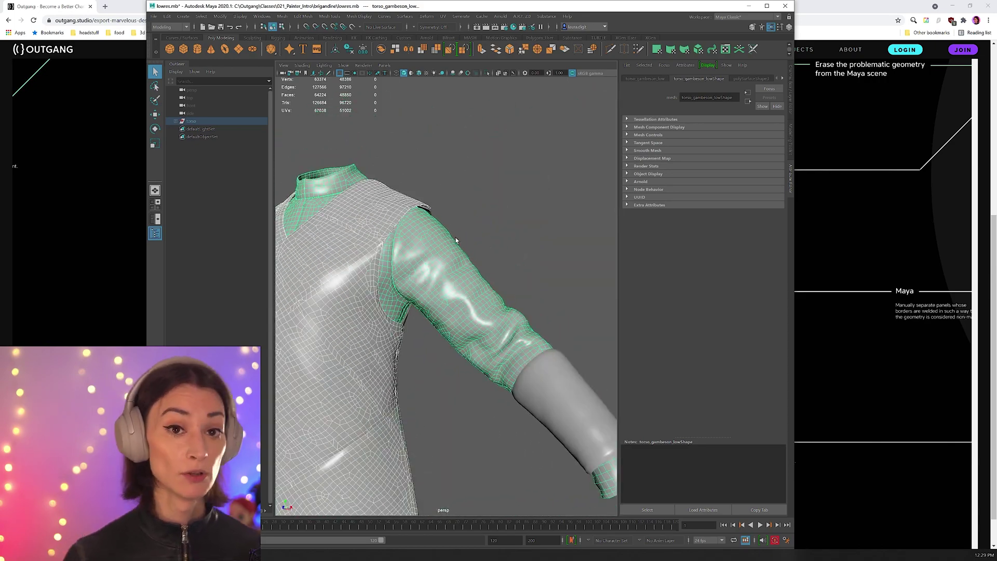
Step: Clear the selection and widen the Maya window to give the viewport more room
click(511, 193)
drag(619, 235, 650, 235)
drag(793, 237, 935, 239)
alt+middle_drag(721, 266, 764, 265)
alt+right_drag(764, 265, 620, 193)
Step: Reselect the front brigandine vest together with the gambeson shirt mesh
click(455, 279)
alt+drag(456, 279, 552, 252)
shift+click(536, 294)
click(575, 221)
click(528, 236)
click(586, 224)
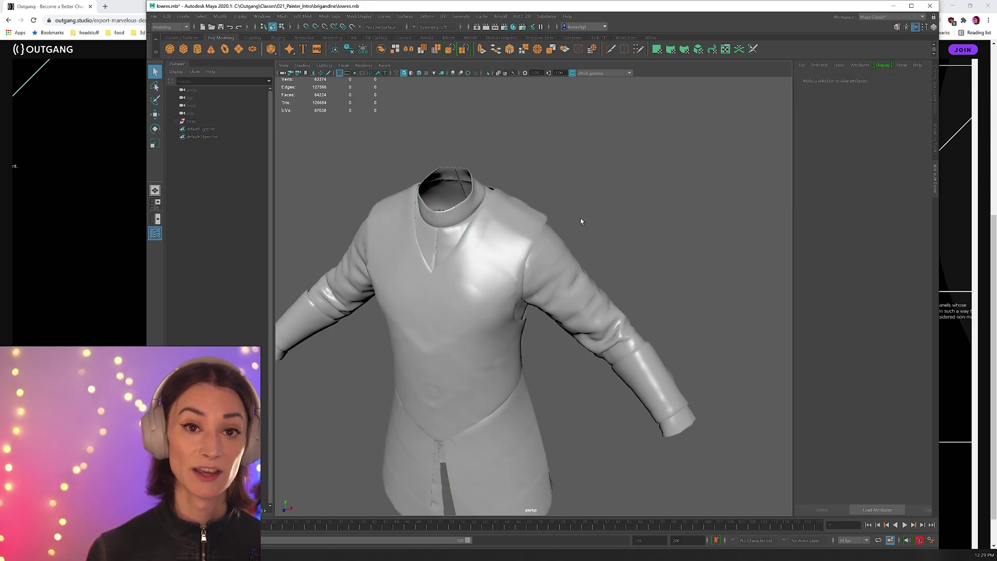
click(491, 275)
shift+click(554, 276)
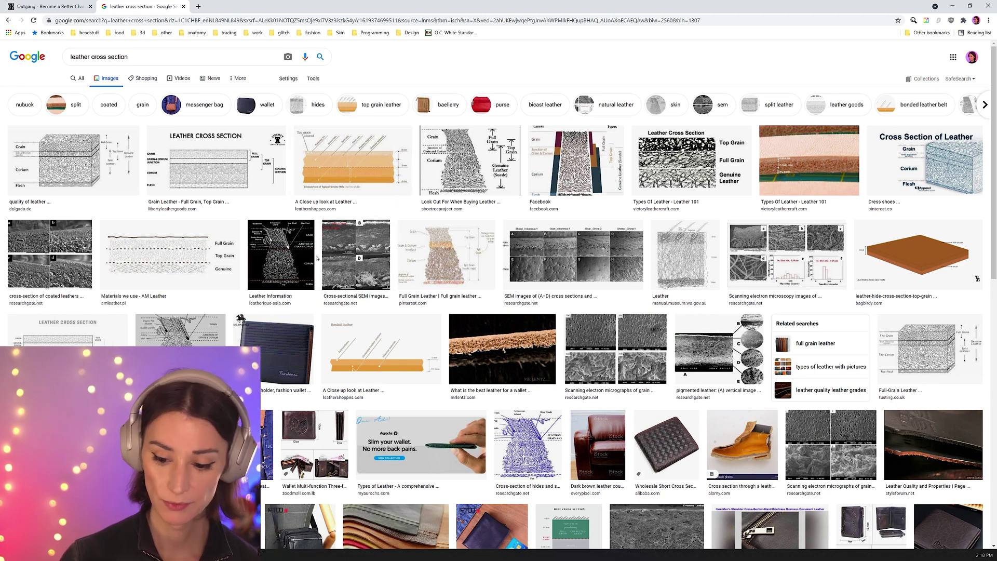
Step: Open the leather-buying cross-section diagram full-size in its own tab, then add a blank tab
click(691, 161)
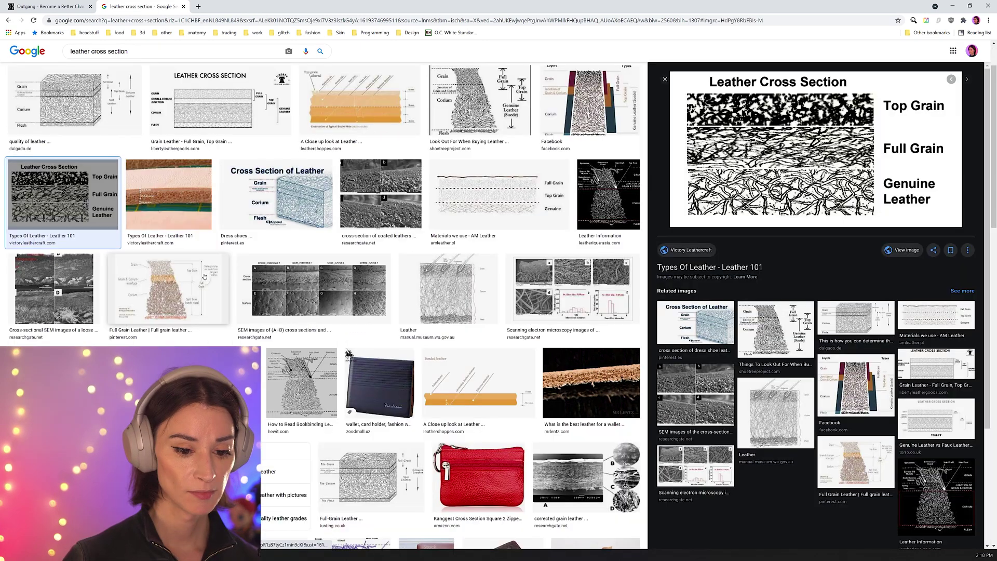
click(490, 116)
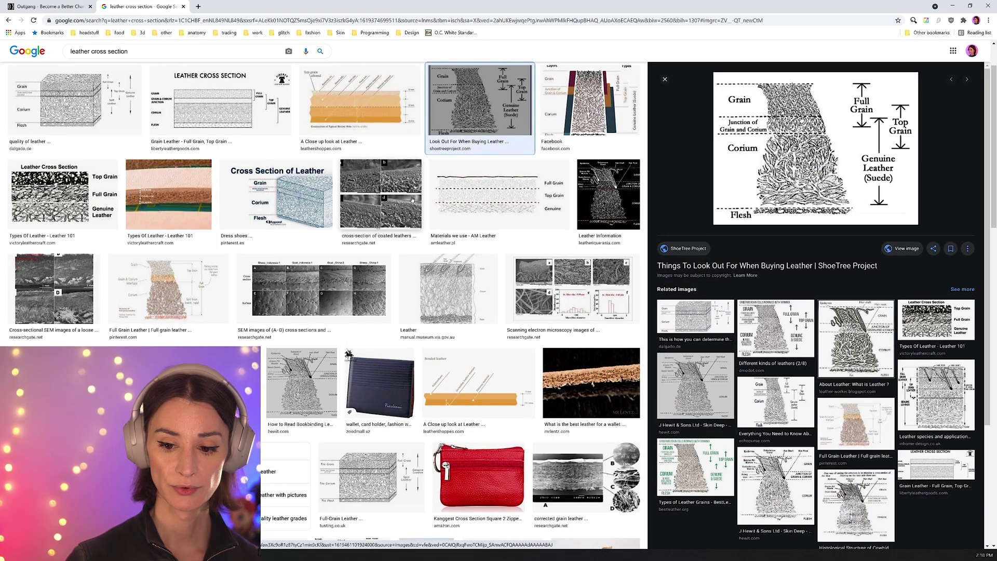
click(815, 244)
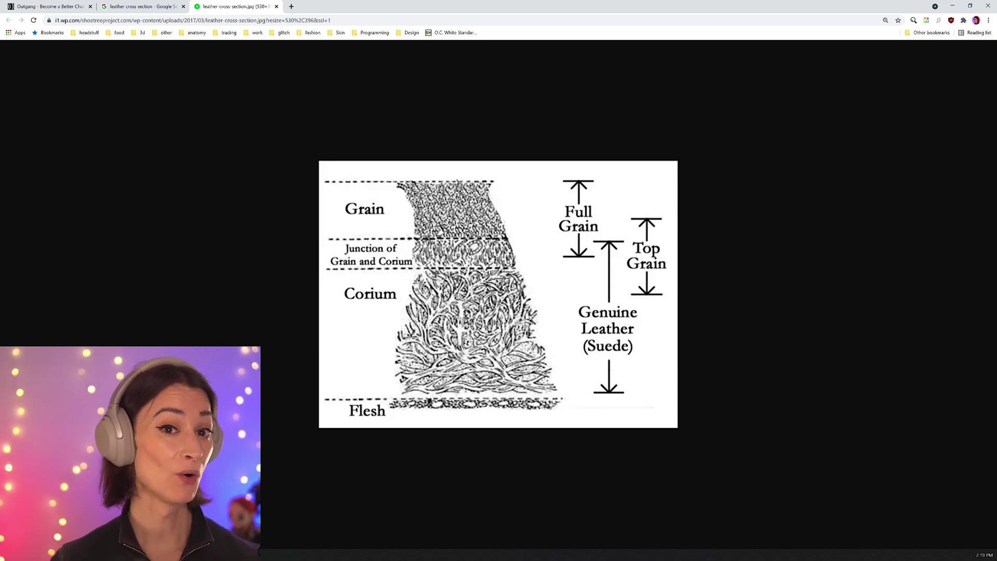
click(291, 6)
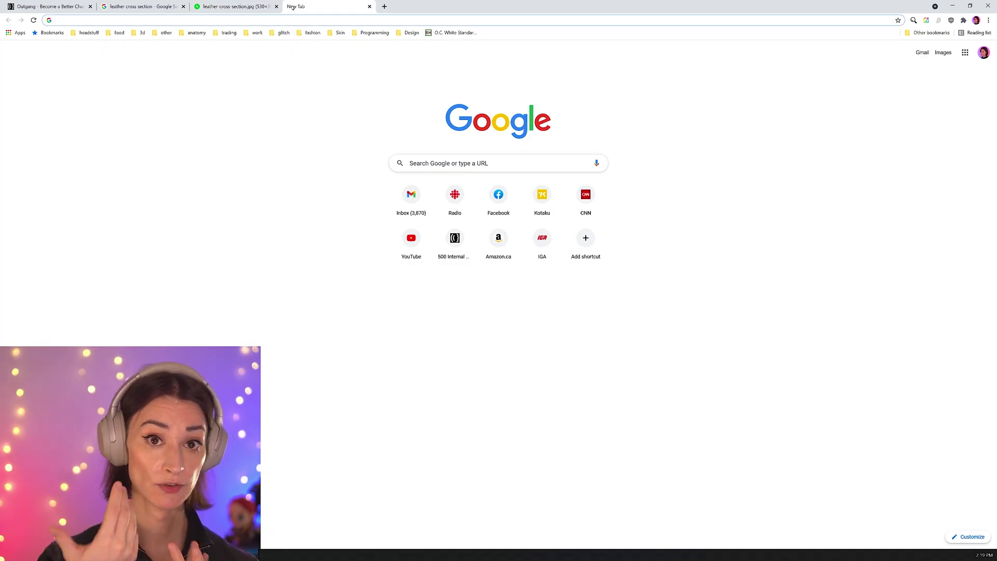
Step: Search 'full grain leather', preview the red grained sample, and return to the cross-section diagram tab
text(full gr)
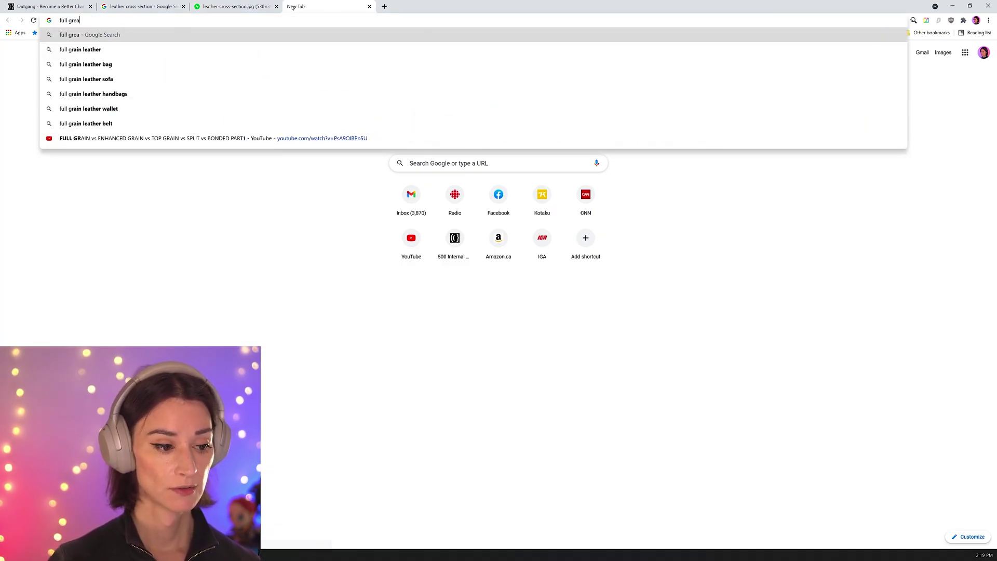
text(ain leather)
key(Return)
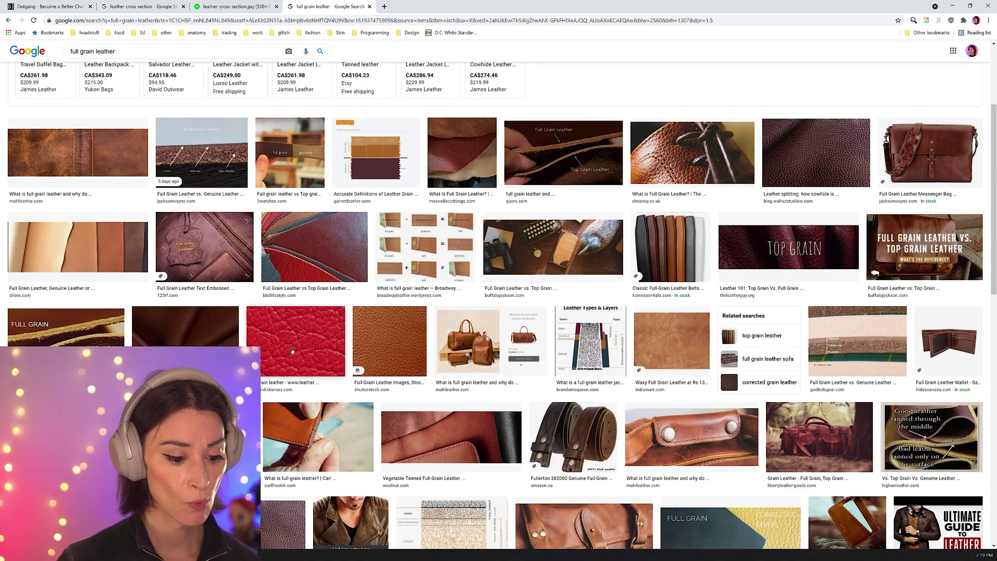
click(316, 344)
scroll(875, 150, down, 1)
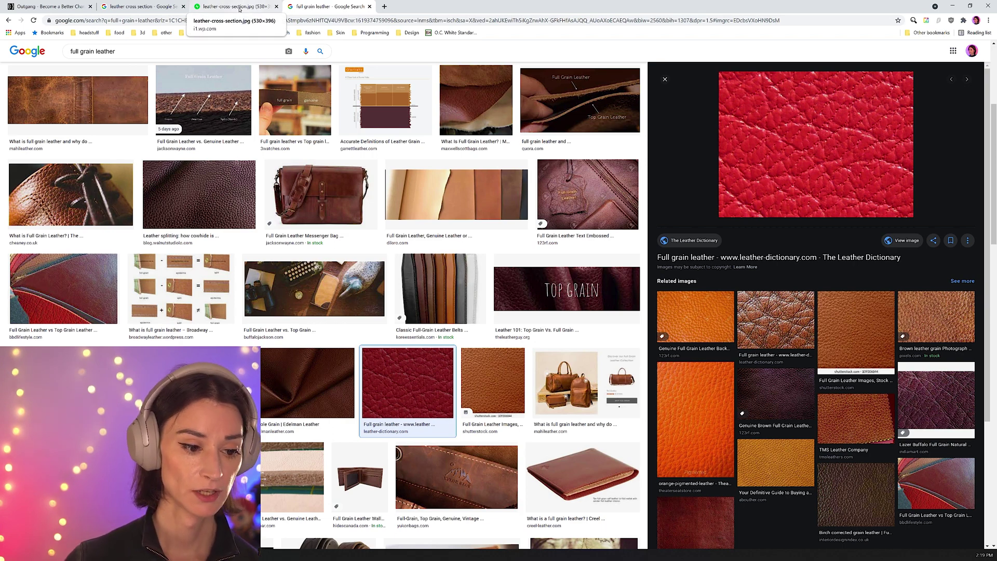
click(242, 7)
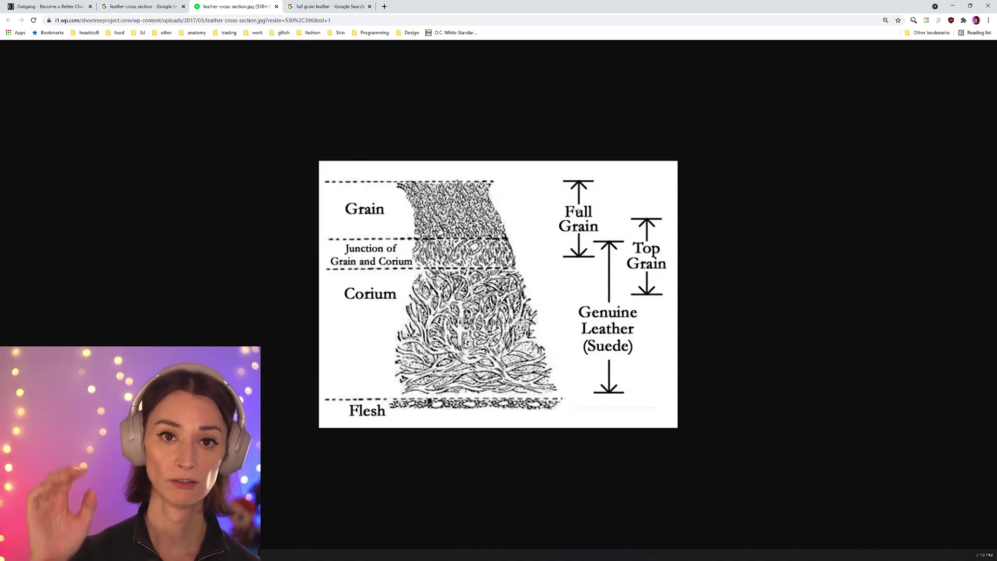
Step: Search 'top grain leather' in a new tab, compare with the full grain and diagram tabs
click(384, 6)
text(top grain leather)
key(Return)
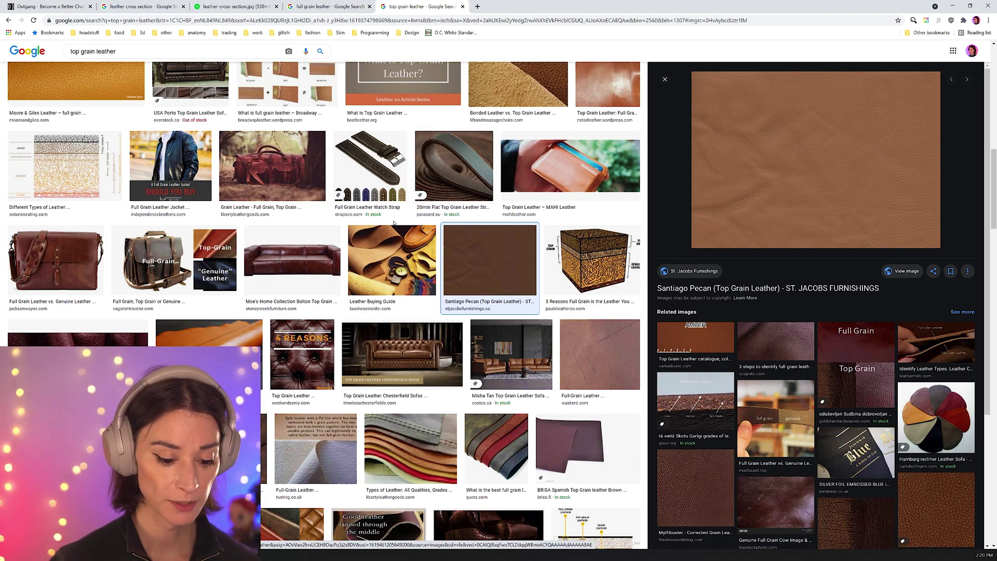
click(330, 7)
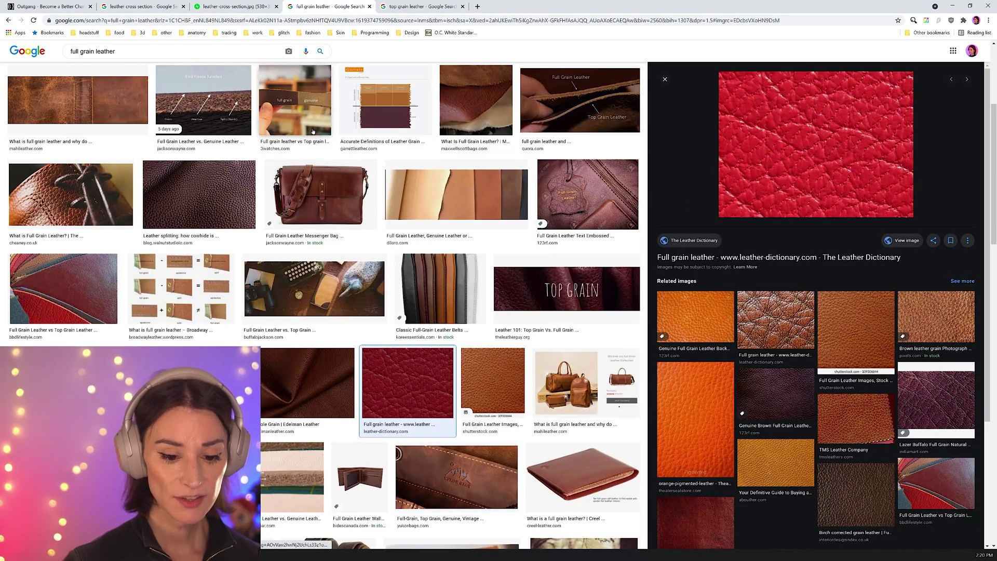
click(239, 7)
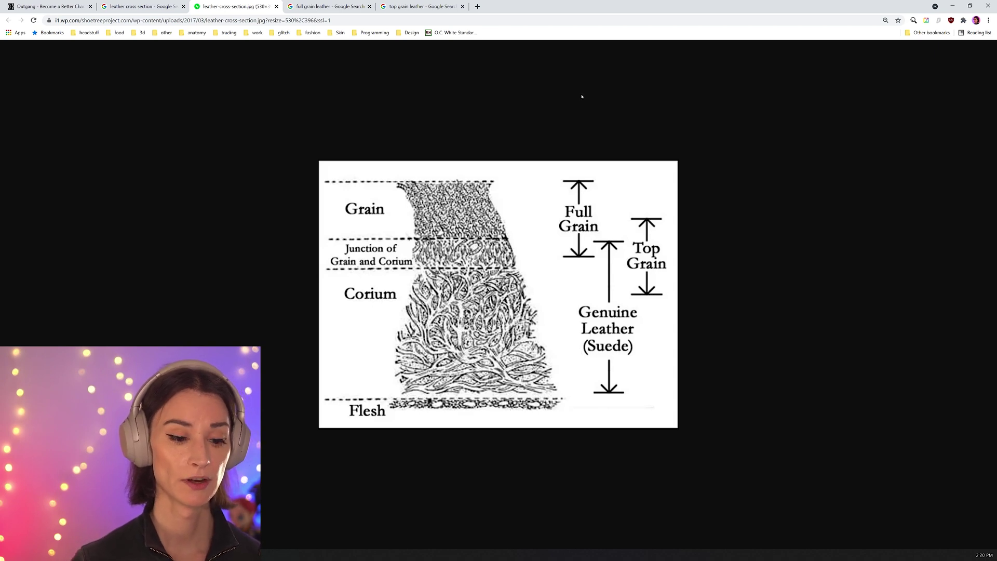
click(477, 7)
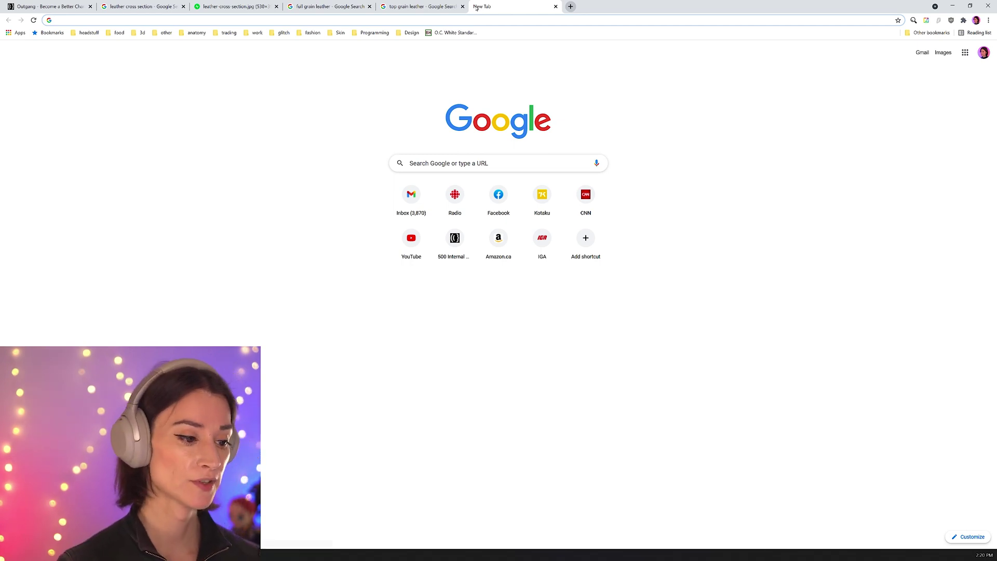
Step: Search images for 'suede' and preview the S.O.S. Save Our Suede boot close-up
text(suede)
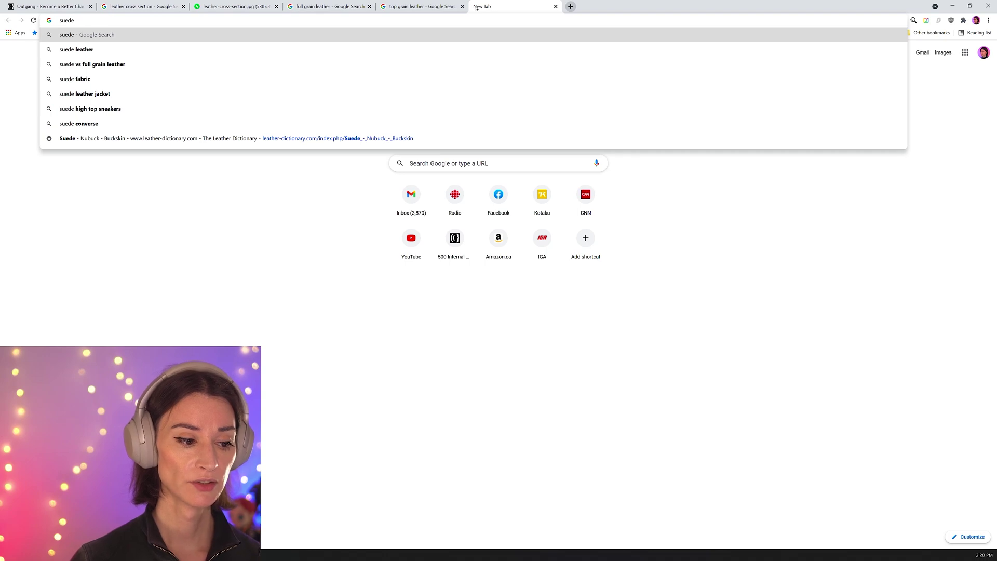
key(Return)
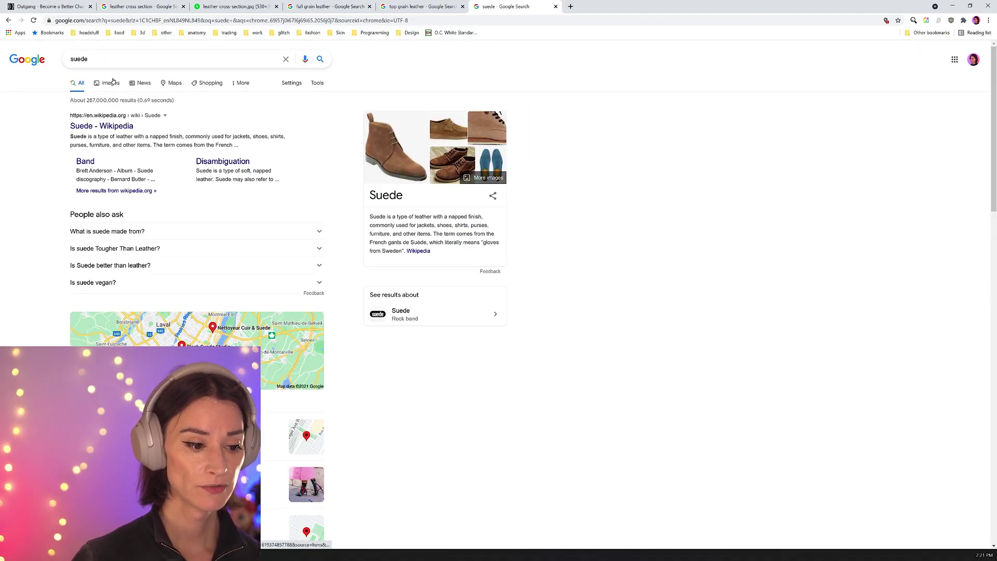
click(111, 83)
click(325, 172)
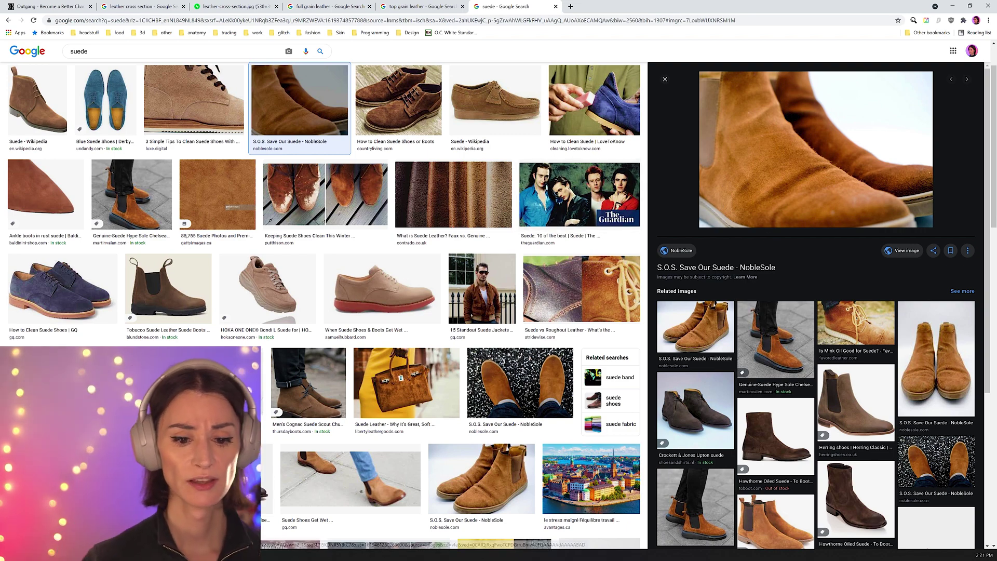
key(ctrl+t)
Step: Search images for 'worn leather' and preview a worn texture and the Painting Worn Leather image
text(worn )
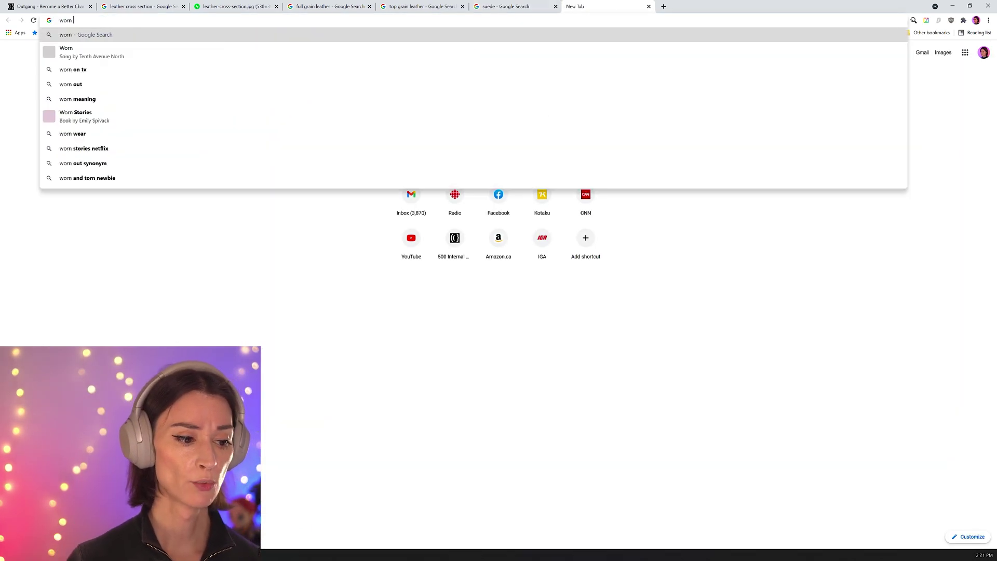
text(leather)
key(Return)
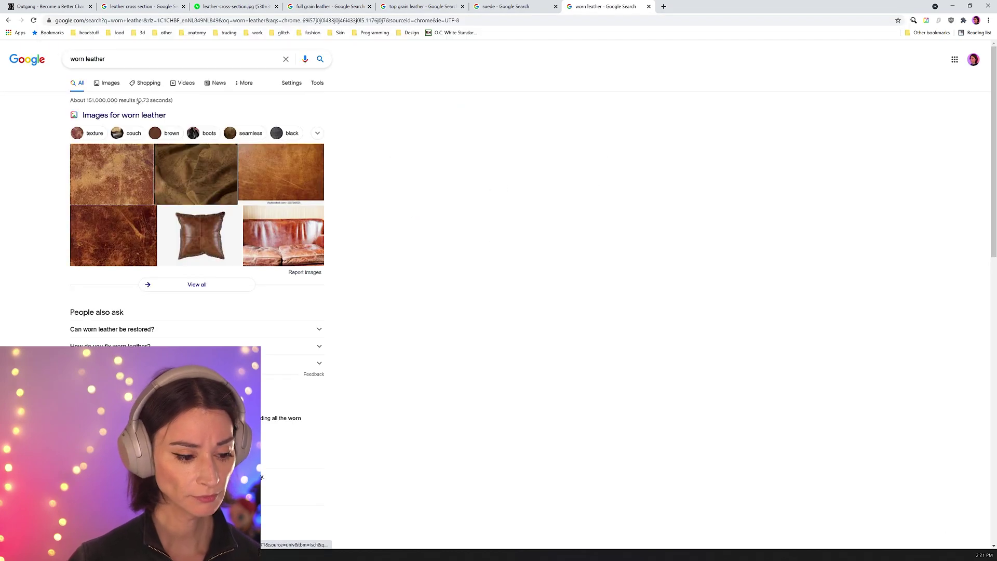
click(302, 162)
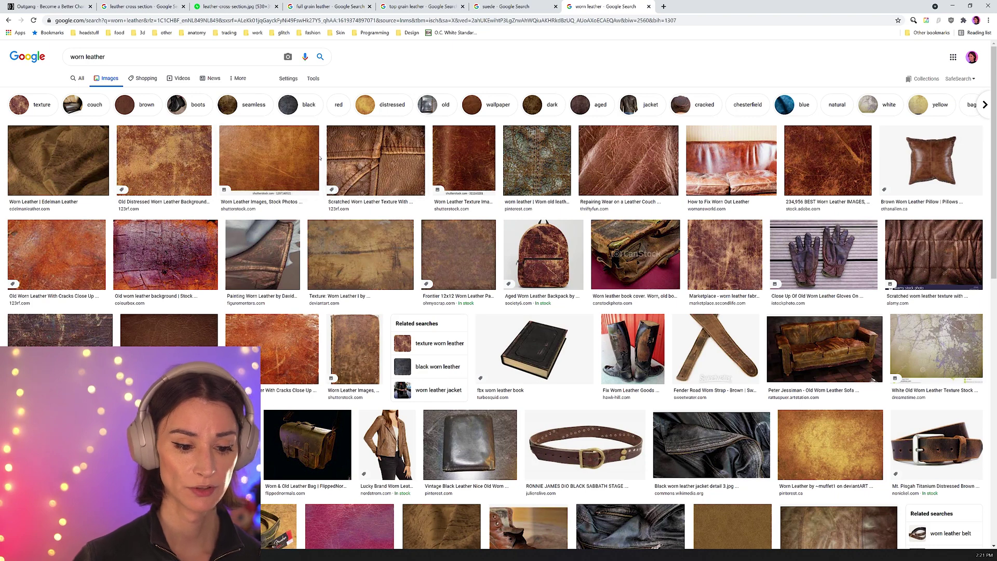
click(339, 257)
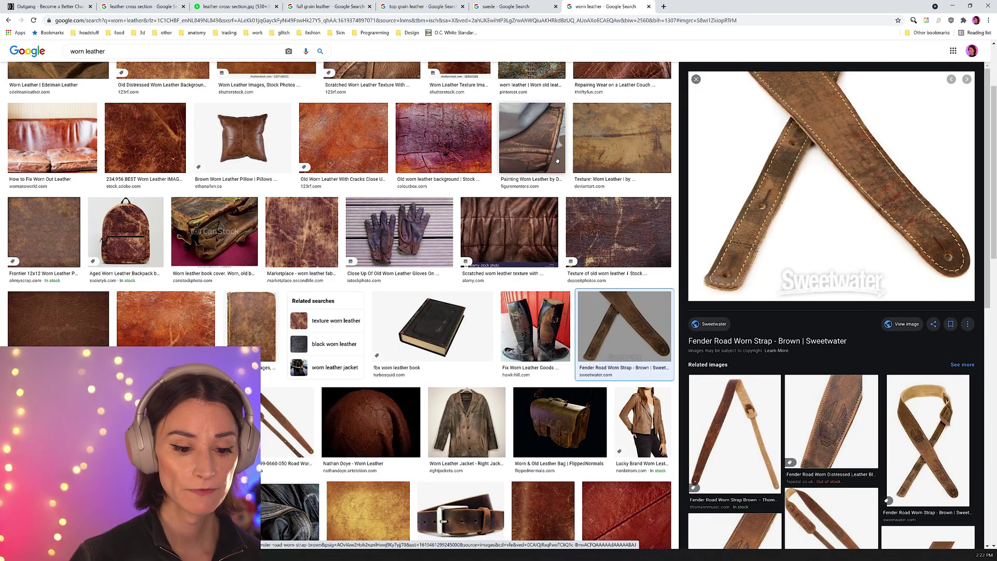
click(554, 135)
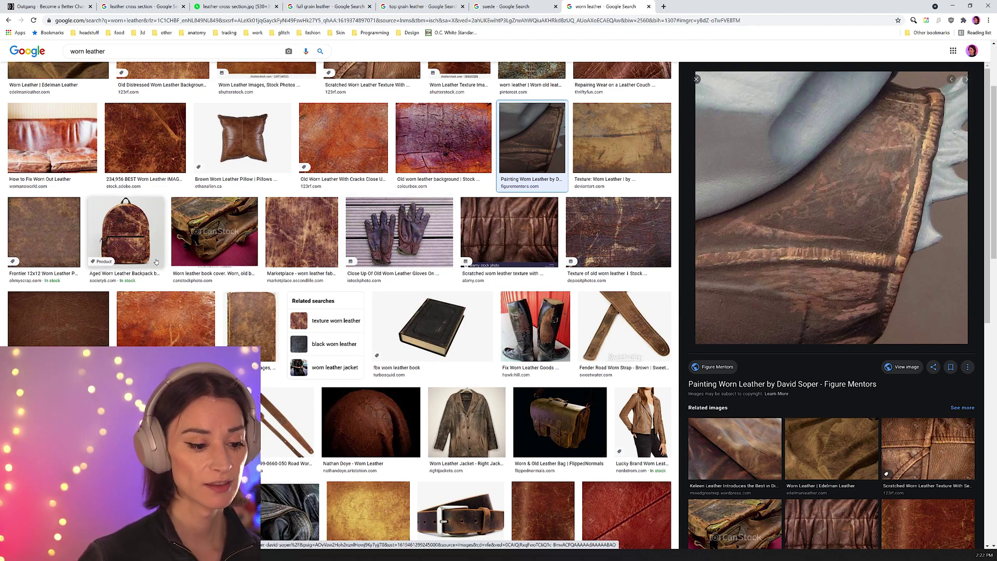
Step: Scroll further to preview the distressed brown leather close-up and browse more results
scroll(150, 326, down, 2)
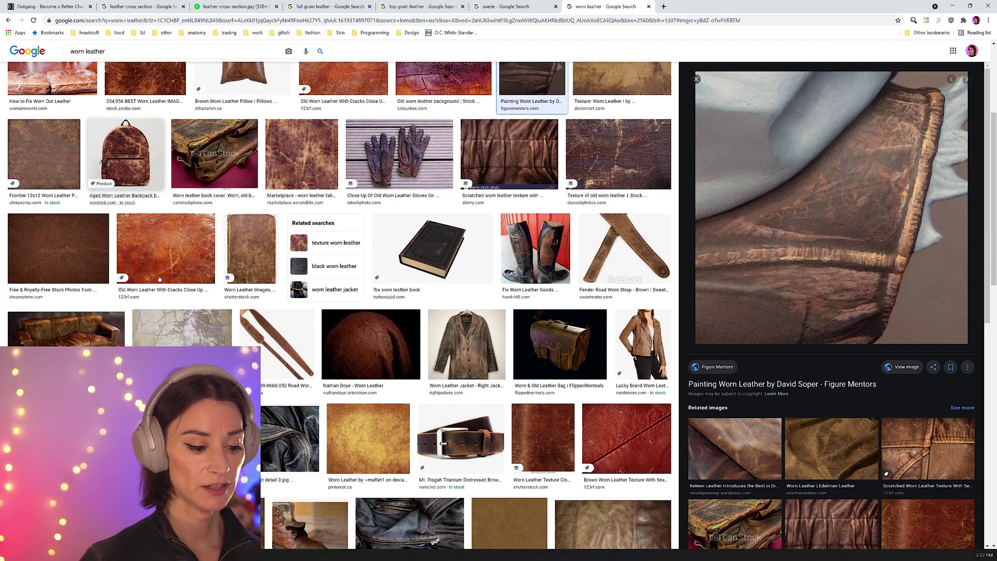
scroll(166, 325, down, 3)
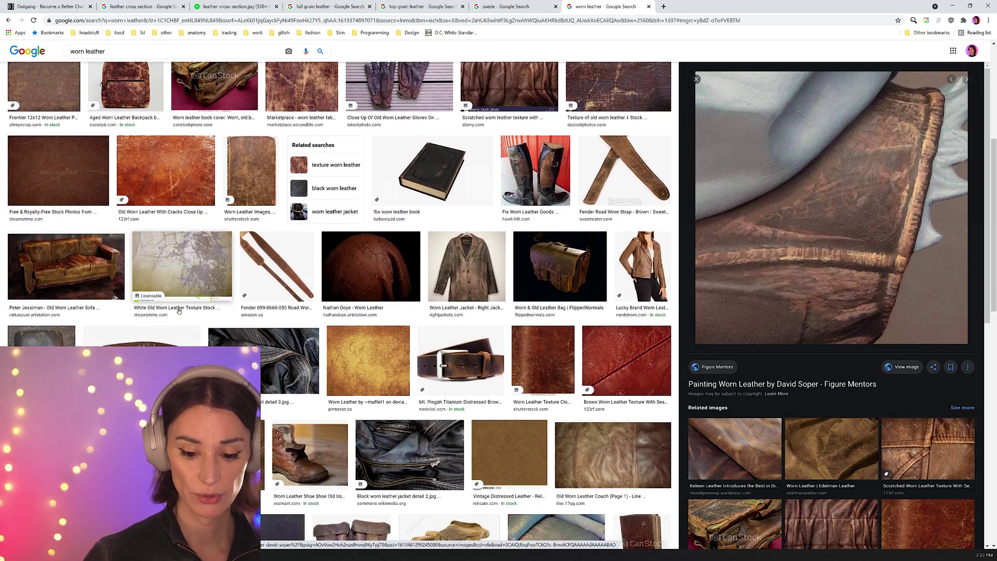
click(754, 447)
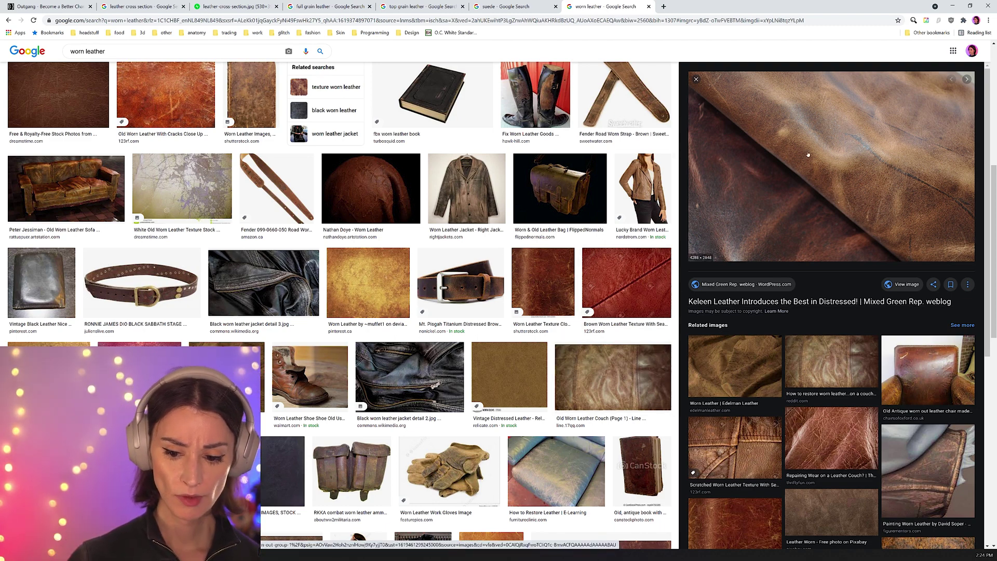
scroll(467, 187, down, 4)
scroll(467, 187, up, 4)
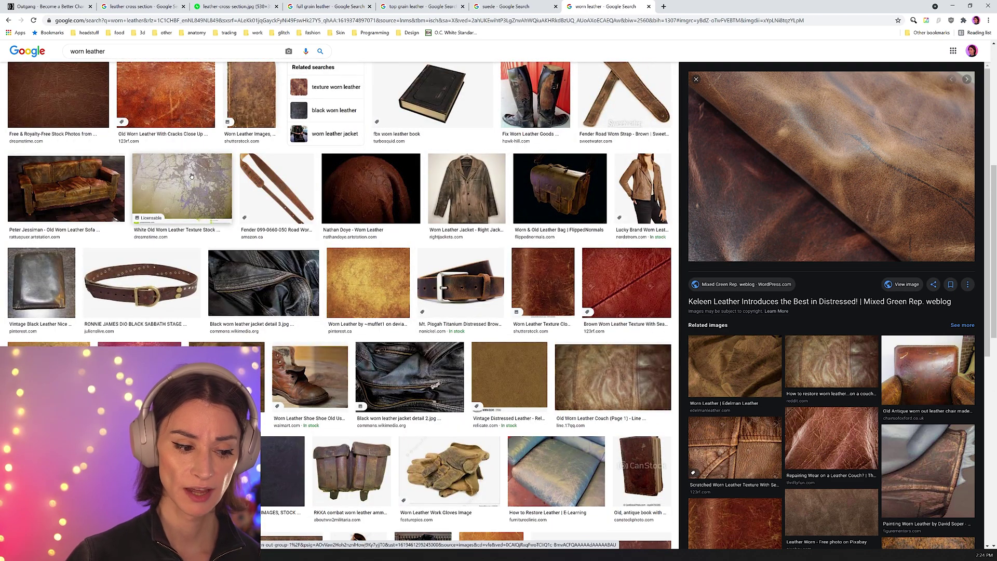
scroll(341, 241, down, 1)
scroll(341, 241, down, 2)
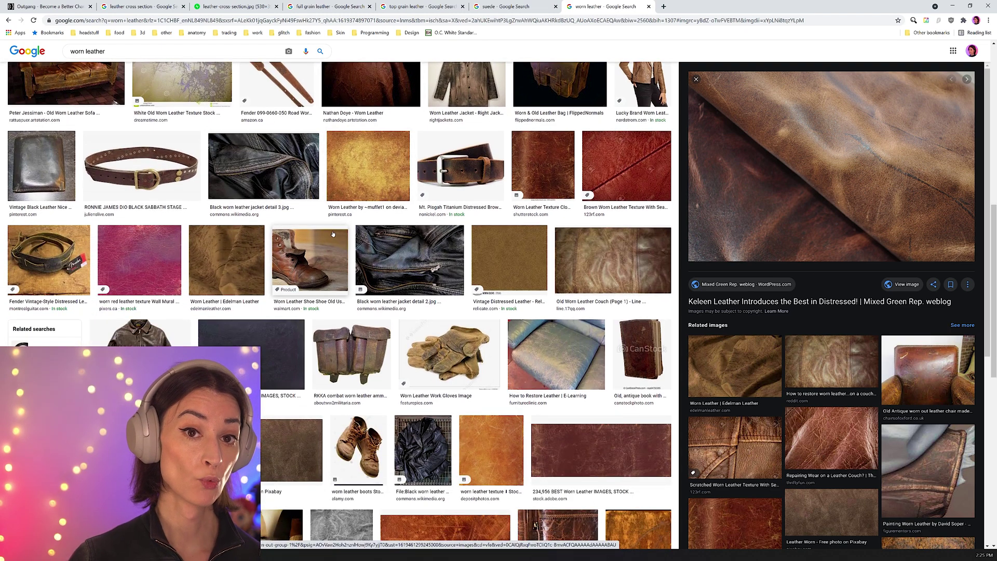
scroll(330, 251, down, 4)
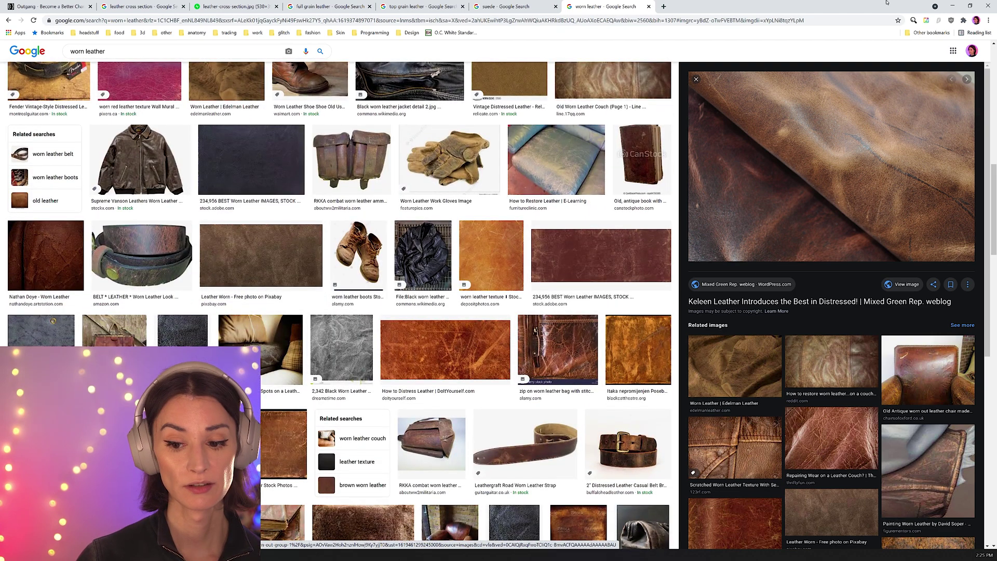
Step: Minimize the browser and orbit the viewport to a close view of the vest front
click(952, 6)
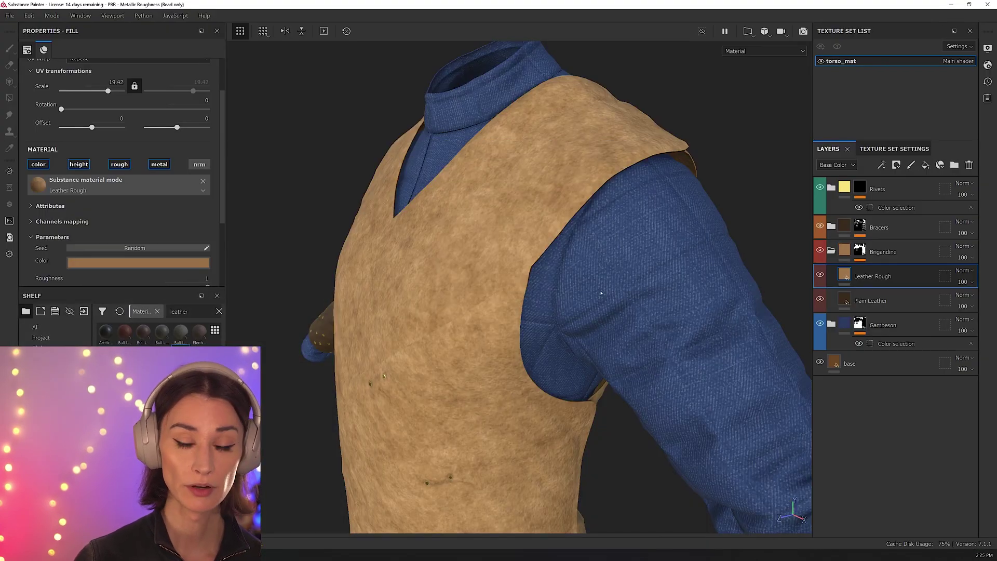
alt+right_drag(605, 299, 577, 244)
alt+drag(577, 244, 563, 192)
alt+middle_drag(563, 192, 555, 224)
alt+drag(556, 224, 541, 205)
alt+right_drag(541, 205, 522, 278)
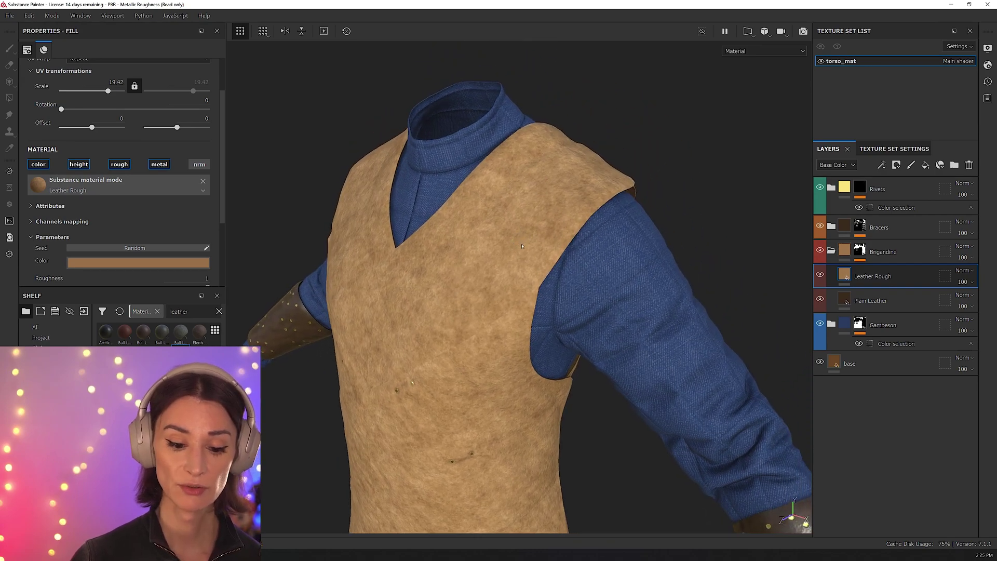
mouse_move(521, 278)
alt+mouse_down()
mouse_move(512, 271)
mouse_move(523, 264)
alt+mouse_up()
alt+right_drag(524, 264, 513, 304)
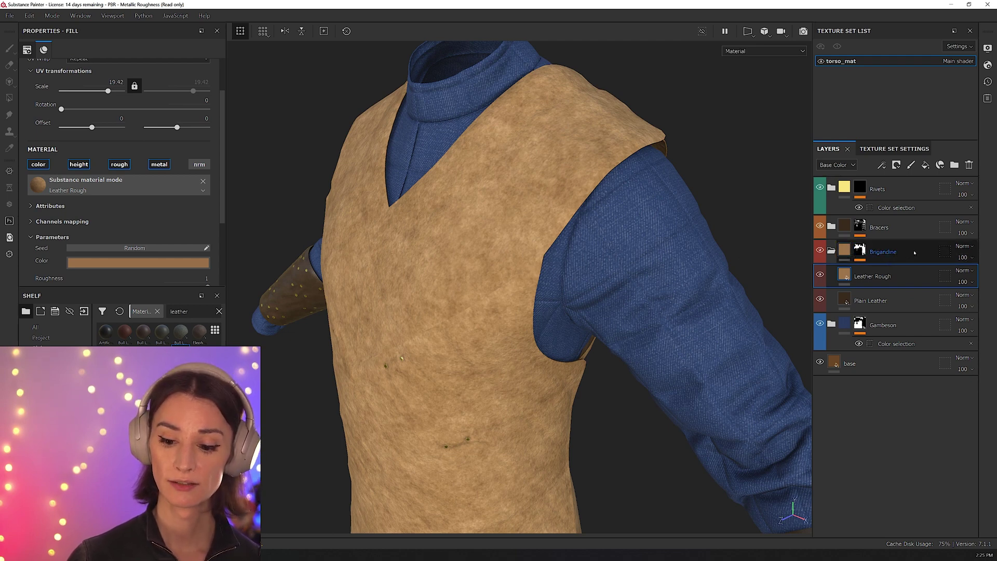
Step: Select the Leather Rough layer in the Brigandine folder, checking Plain Leather, and open its context menu
click(845, 254)
click(880, 286)
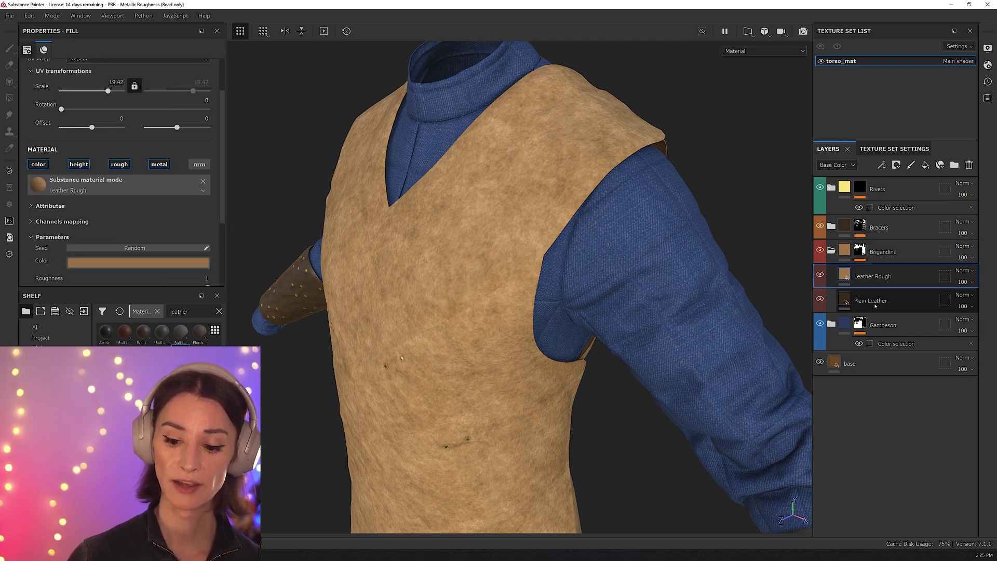
click(876, 304)
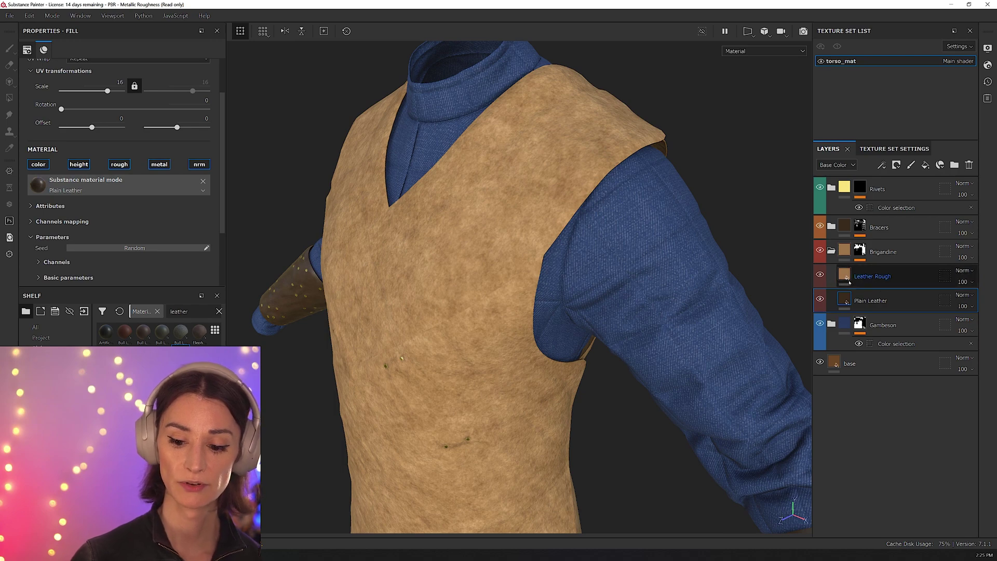
click(839, 281)
alt+drag(613, 343, 670, 314)
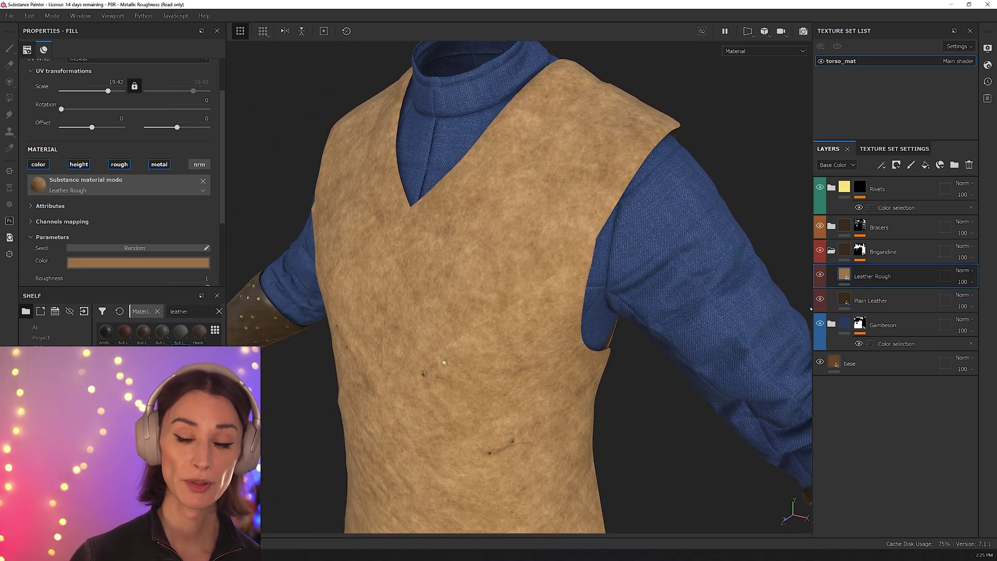
right_click(889, 284)
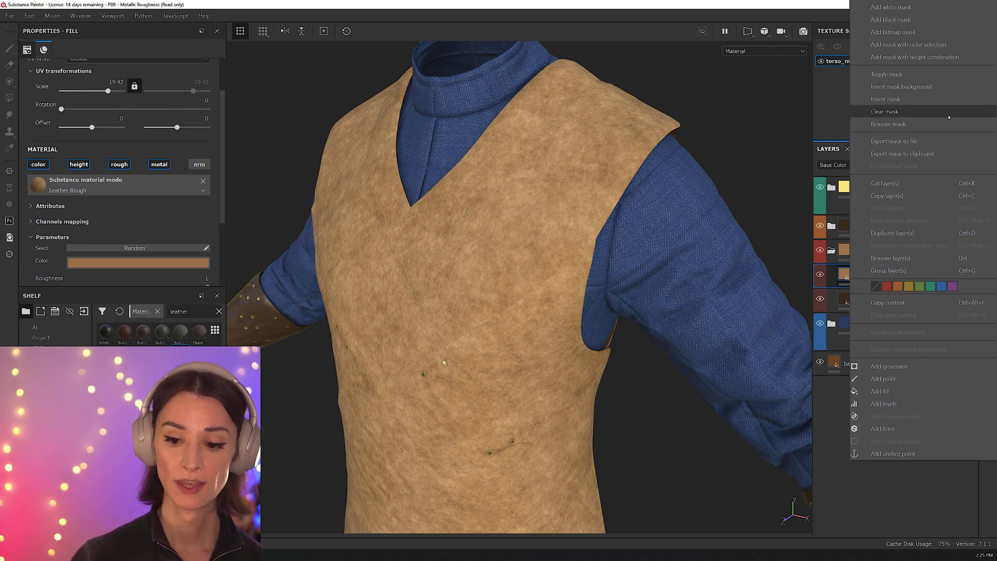
Step: Give Leather Rough a black mask driven by a Mask Editor generator
click(893, 20)
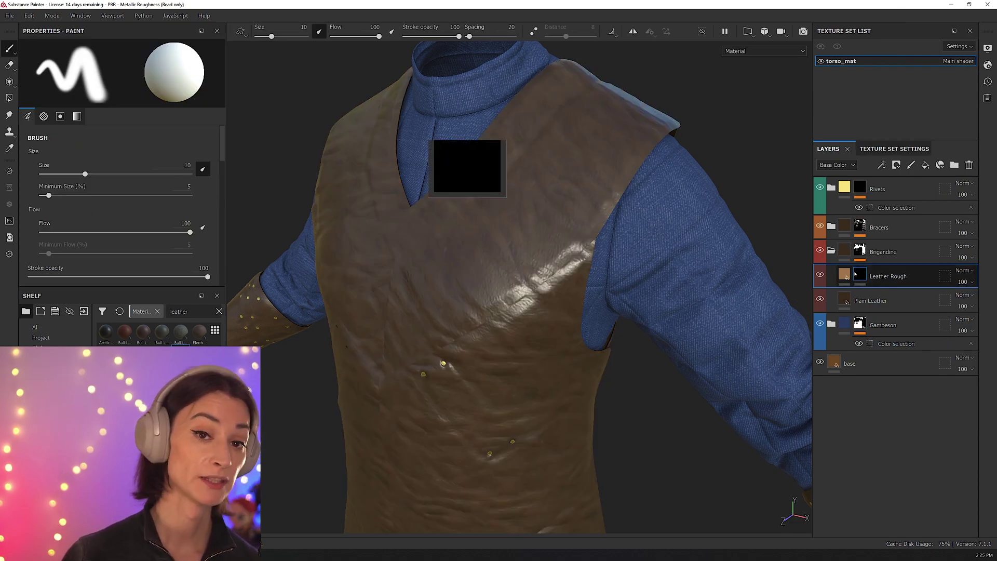
mouse_move(856, 274)
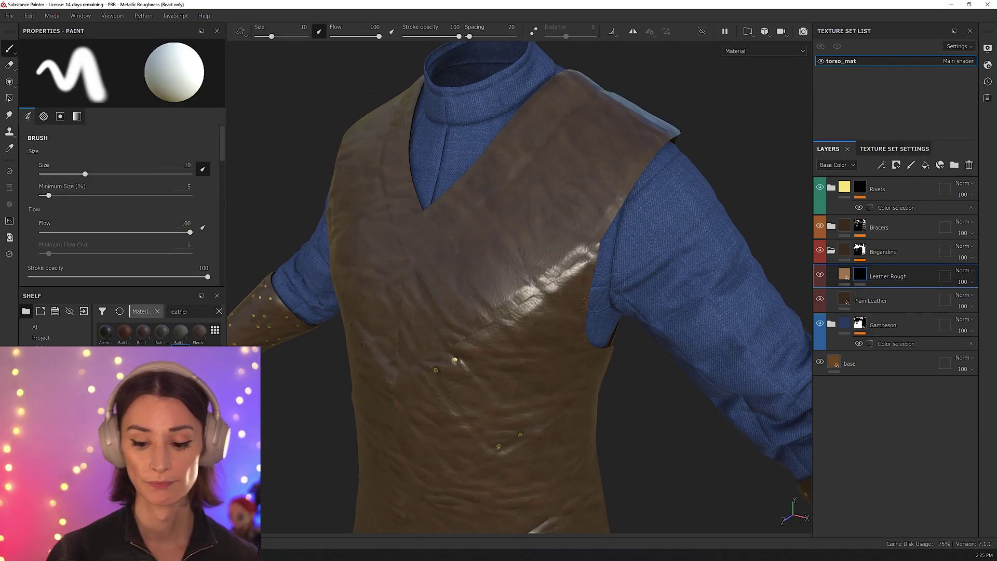
right_click(860, 274)
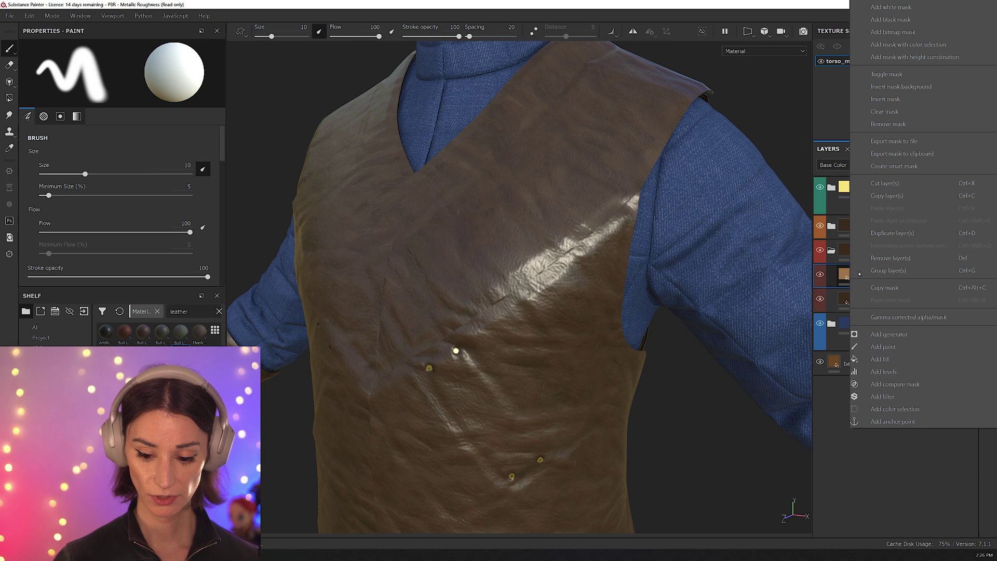
click(889, 336)
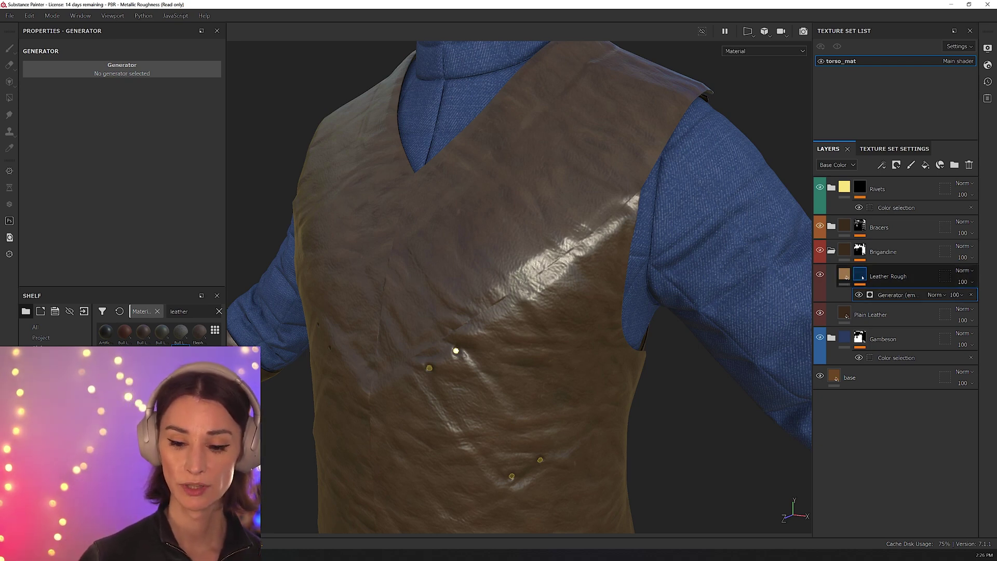
mouse_move(863, 277)
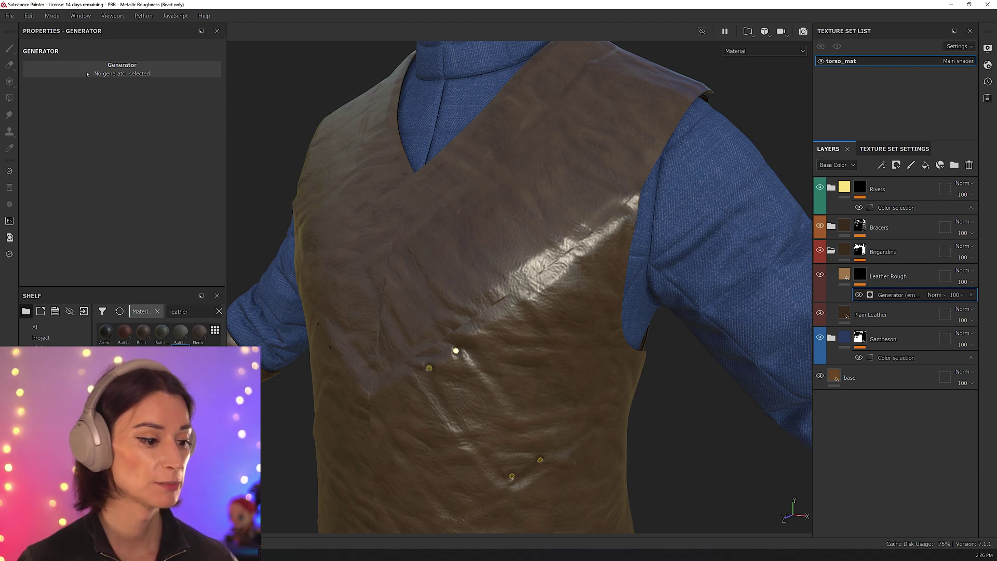
click(125, 70)
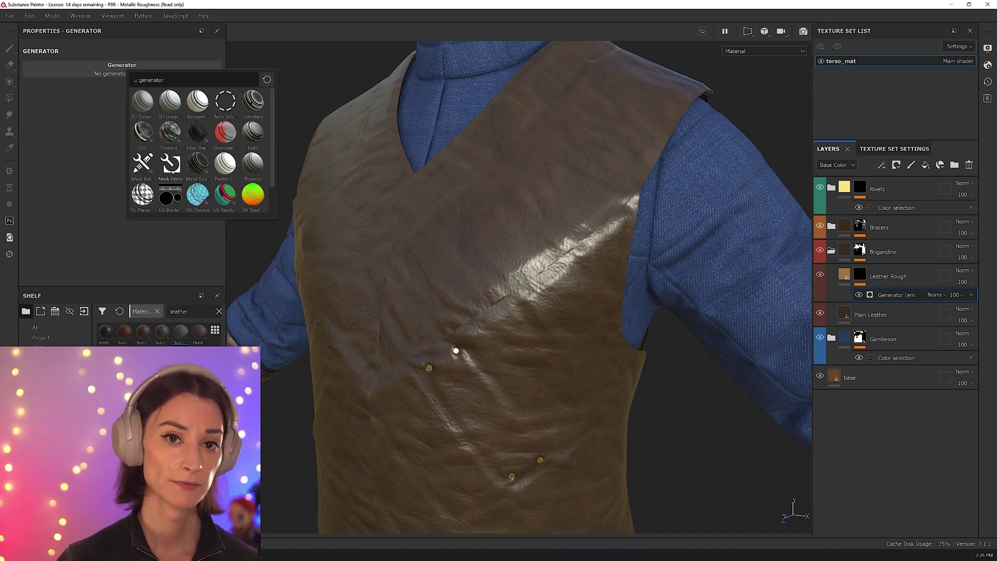
mouse_move(175, 175)
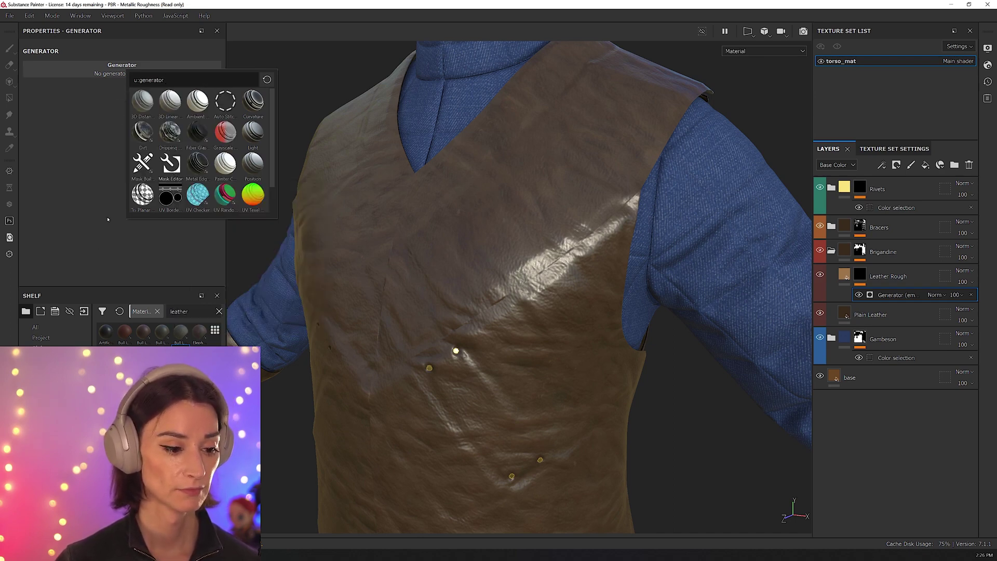
click(171, 165)
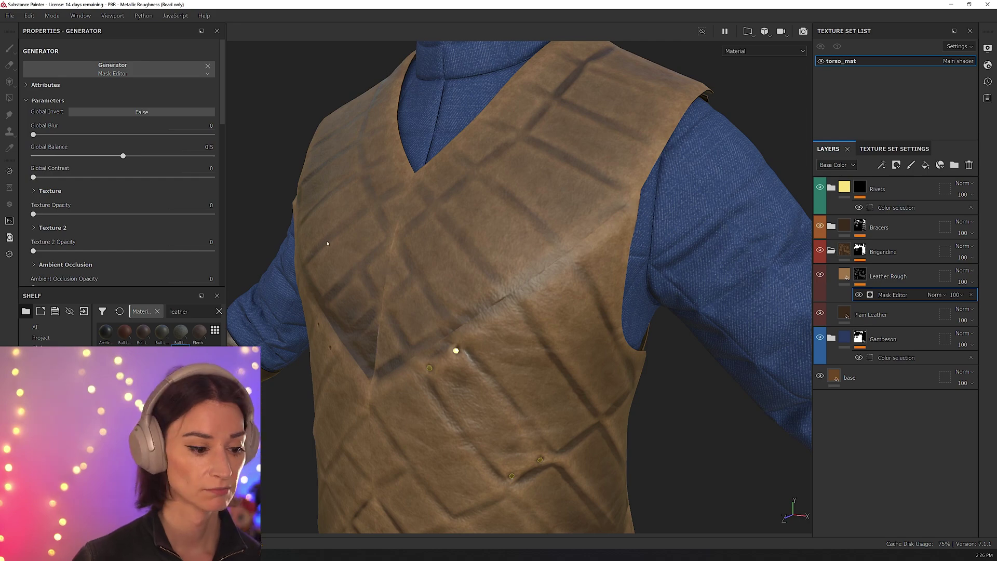
Step: Zoom out to the whole vest, then close in on its chest to check the masked leather
scroll(561, 347, down, 5)
alt+drag(561, 347, 452, 224)
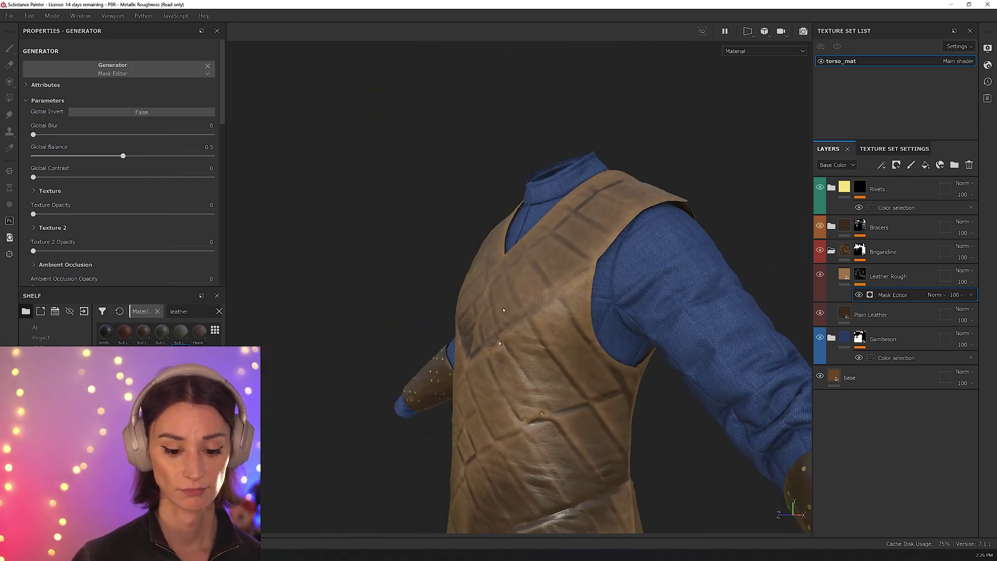
alt+middle_drag(452, 224, 394, 94)
alt+drag(394, 94, 555, 232)
alt+middle_drag(554, 232, 593, 285)
alt+right_drag(593, 286, 651, 374)
alt+drag(457, 275, 357, 266)
alt+right_drag(357, 267, 405, 296)
alt+drag(405, 296, 442, 306)
alt+right_drag(441, 307, 483, 332)
alt+middle_drag(483, 333, 503, 387)
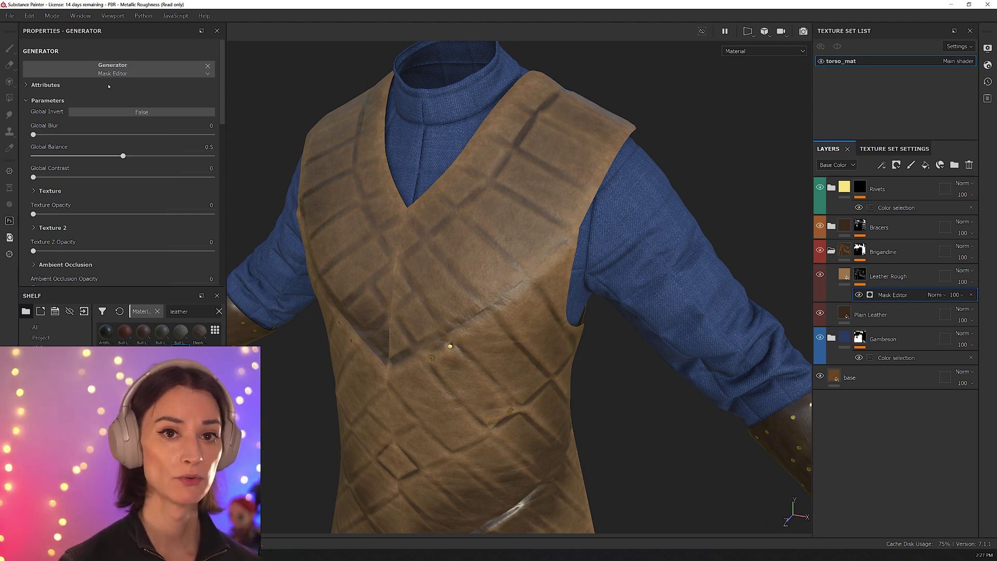
alt+drag(457, 244, 435, 227)
alt+middle_drag(435, 227, 430, 240)
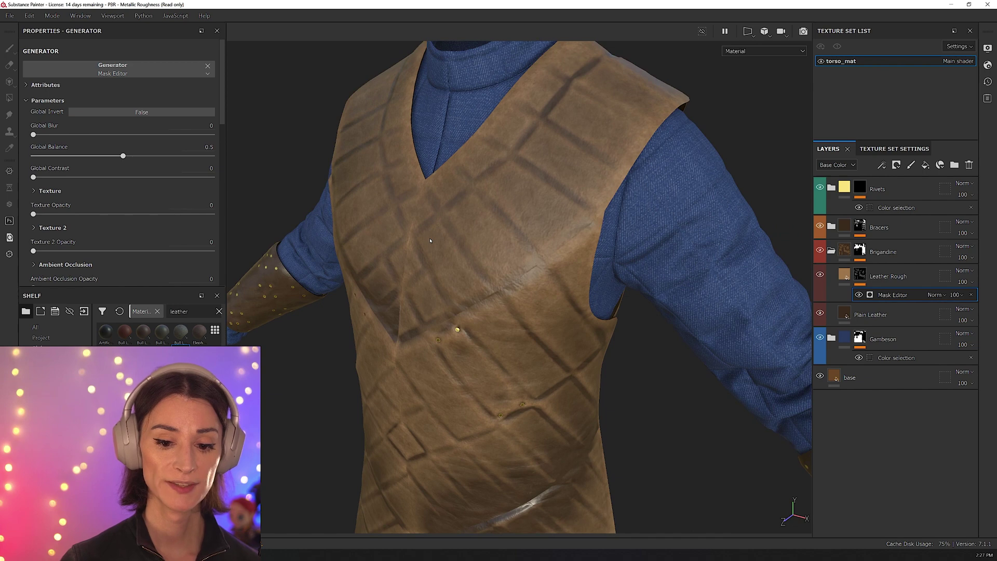
Step: Switch the viewport display to show the Curvature map on the model
click(751, 52)
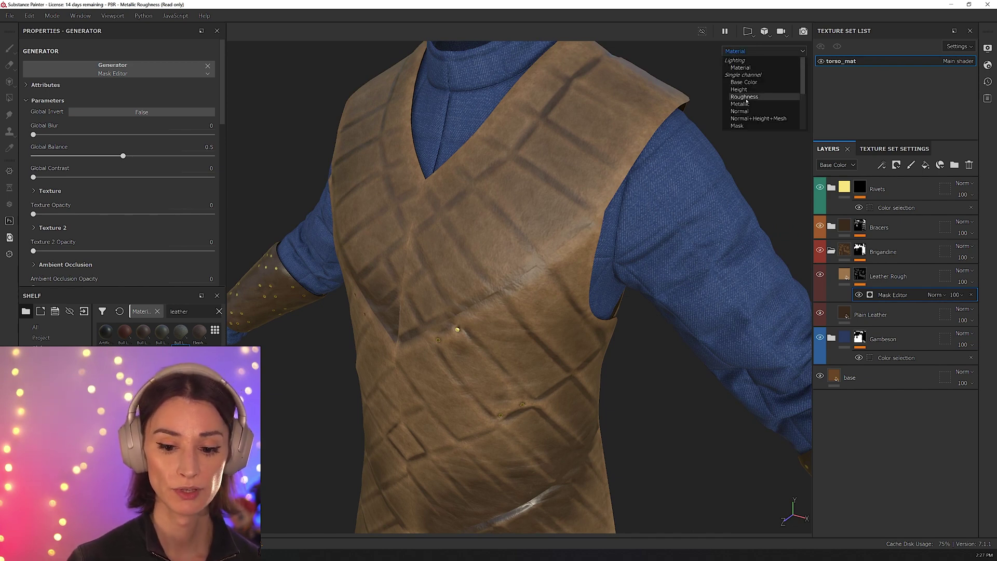
scroll(748, 108, down, 1)
scroll(748, 107, down, 2)
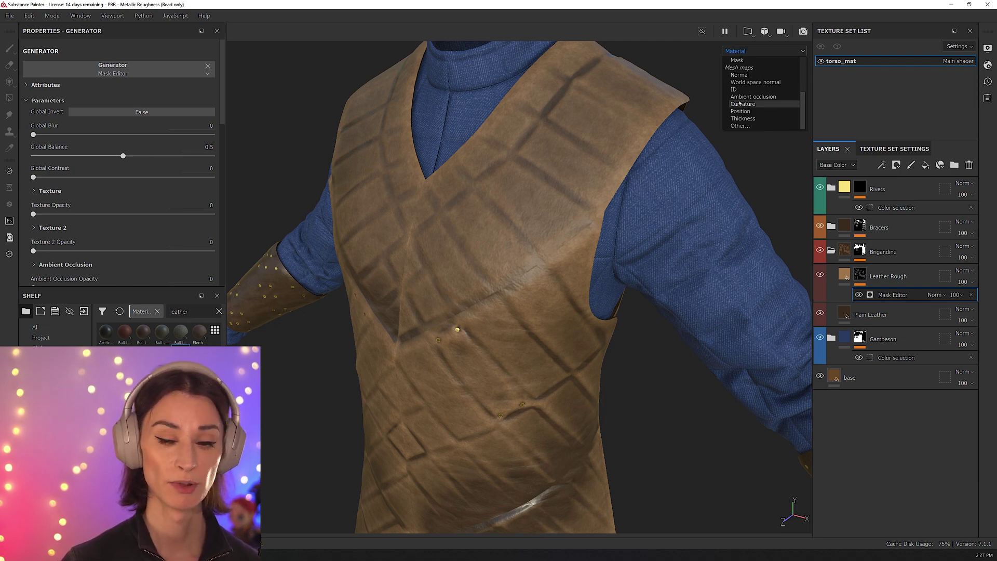
click(743, 104)
Step: Orbit around the torso, front, shoulders and sleeves to inspect the curvature
alt+drag(714, 123, 509, 211)
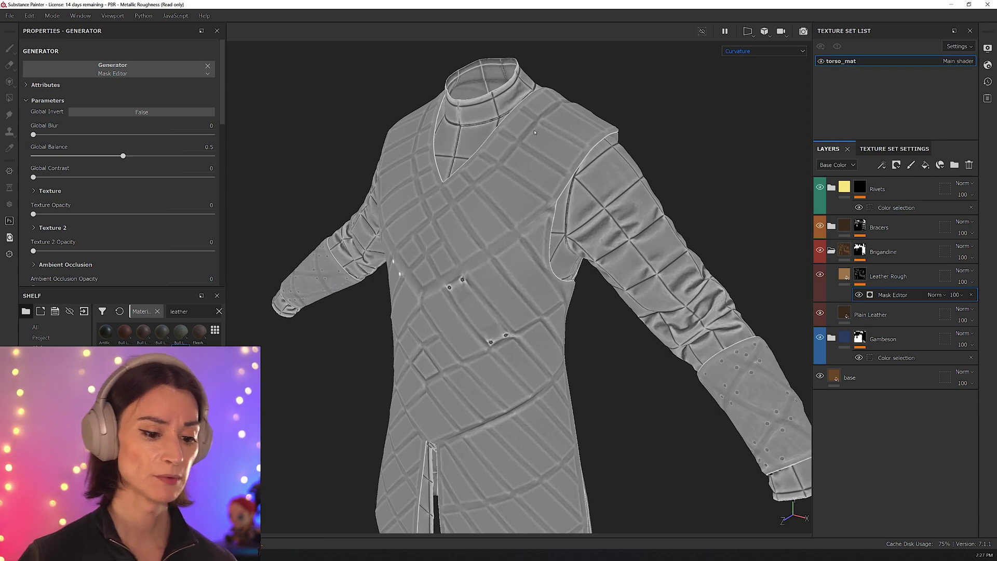
scroll(494, 235, down, 2)
alt+drag(494, 235, 541, 238)
scroll(696, 338, up, 2)
alt+middle_drag(541, 238, 523, 293)
alt+right_drag(523, 293, 546, 260)
alt+drag(546, 260, 574, 268)
alt+right_drag(574, 267, 583, 328)
alt+middle_drag(582, 329, 588, 291)
alt+drag(587, 291, 426, 258)
alt+right_drag(425, 258, 559, 228)
alt+middle_drag(559, 229, 416, 270)
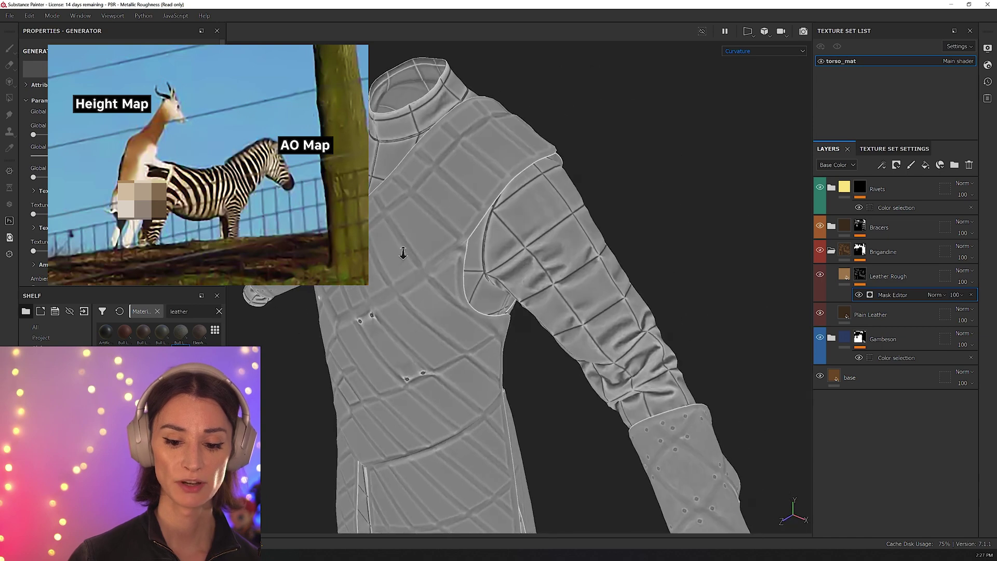
alt+right_drag(416, 270, 527, 289)
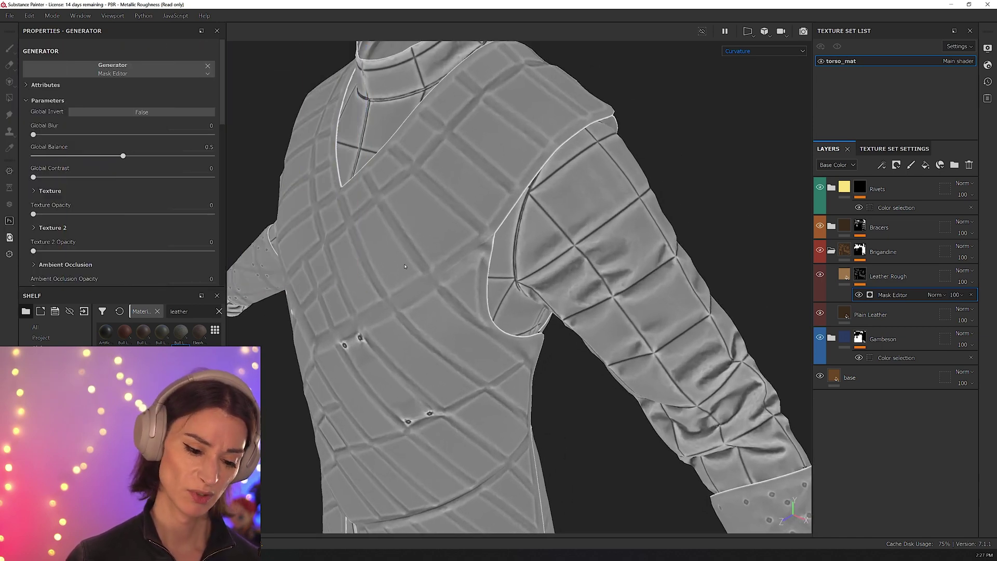
alt+drag(412, 268, 569, 267)
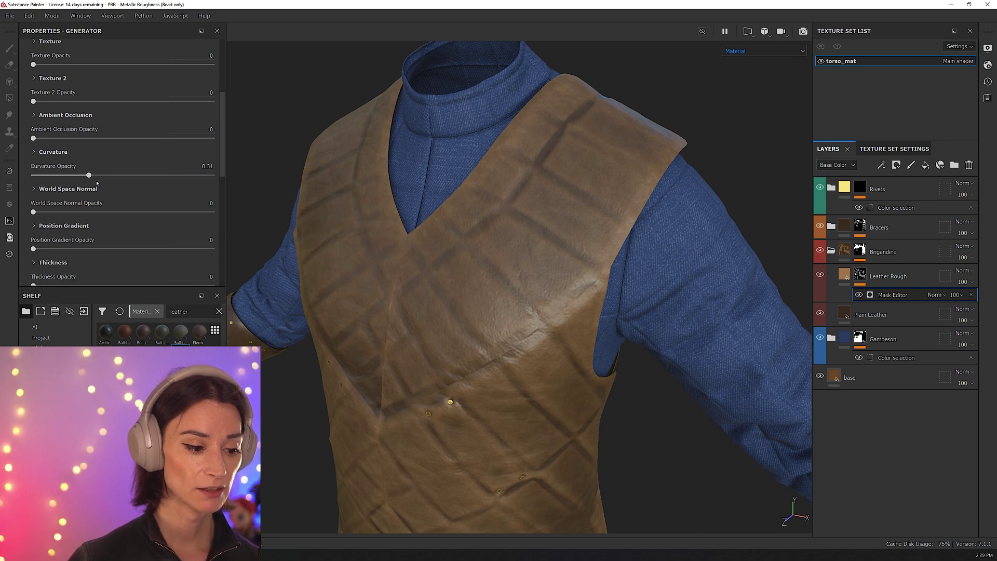
Step: Raise mask curvature to full strength and zero Medium and Soft, keeping Sharp 1 and Fine 0.9
drag(89, 175, 248, 189)
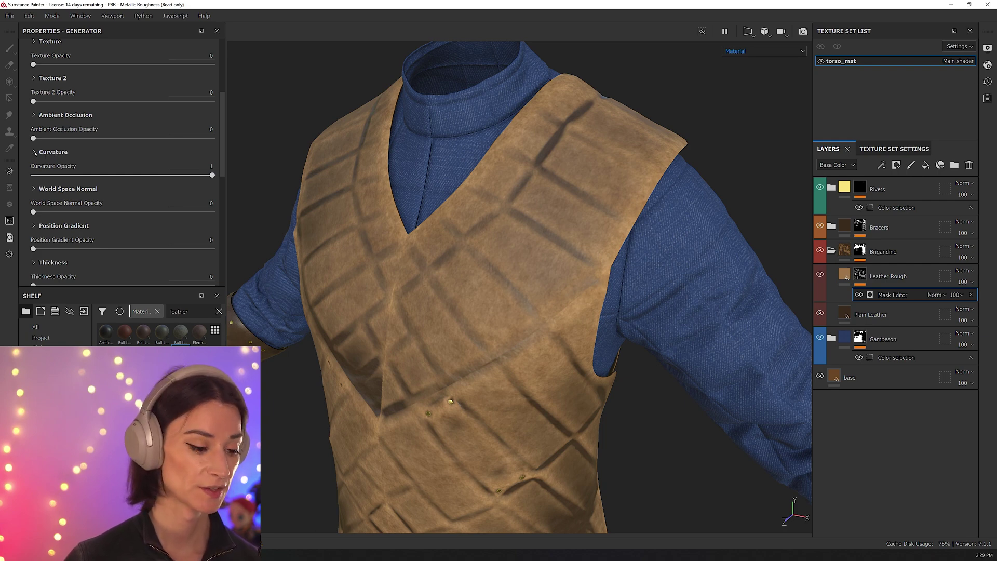
click(35, 153)
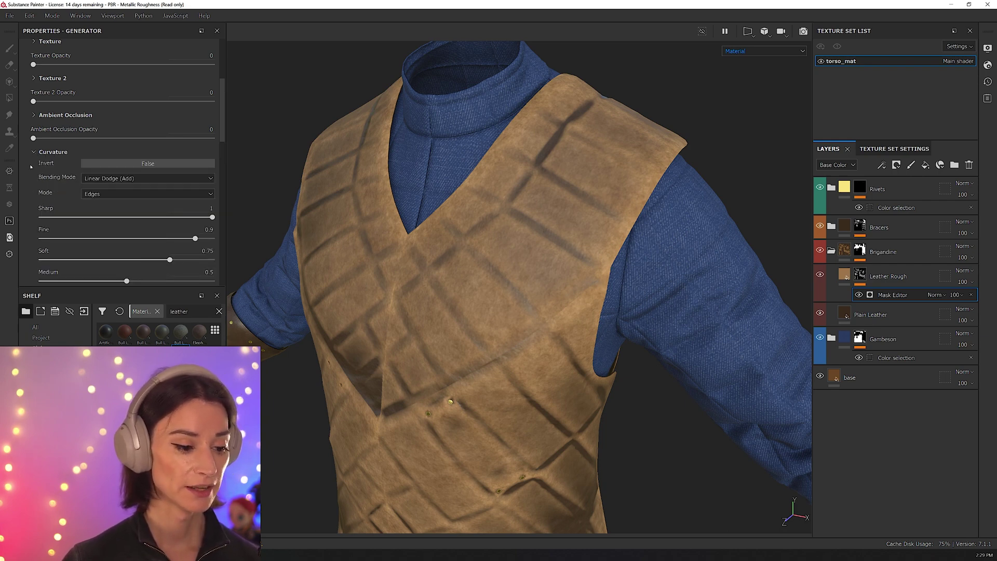
scroll(31, 166, down, 2)
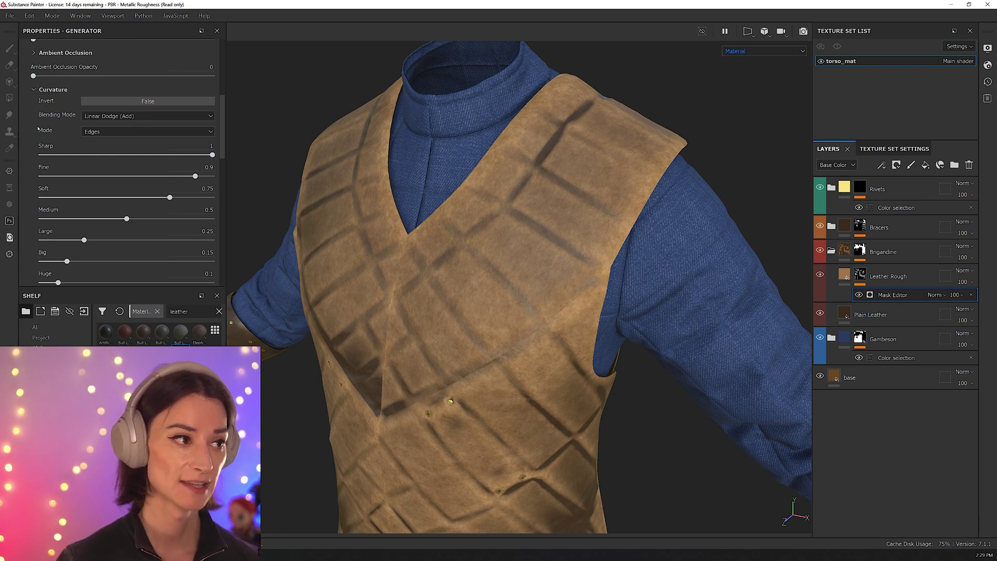
scroll(48, 137, down, 1)
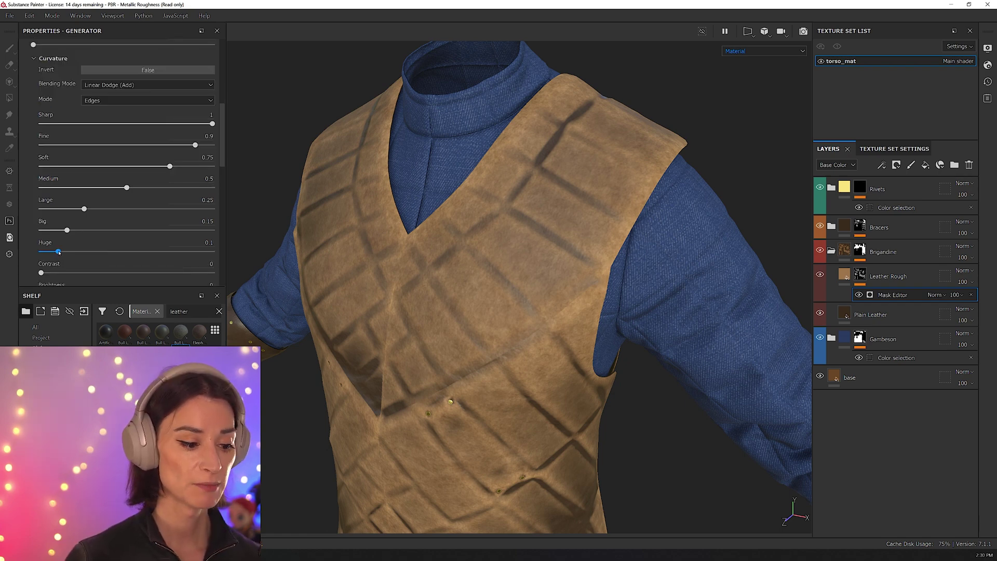
drag(57, 251, 41, 209)
drag(126, 187, 41, 188)
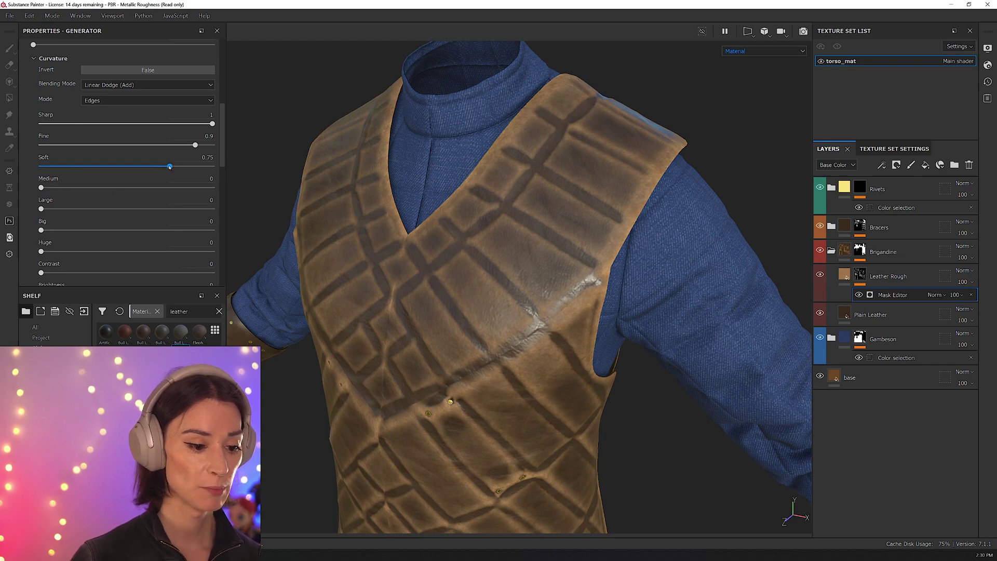
drag(169, 166, 41, 166)
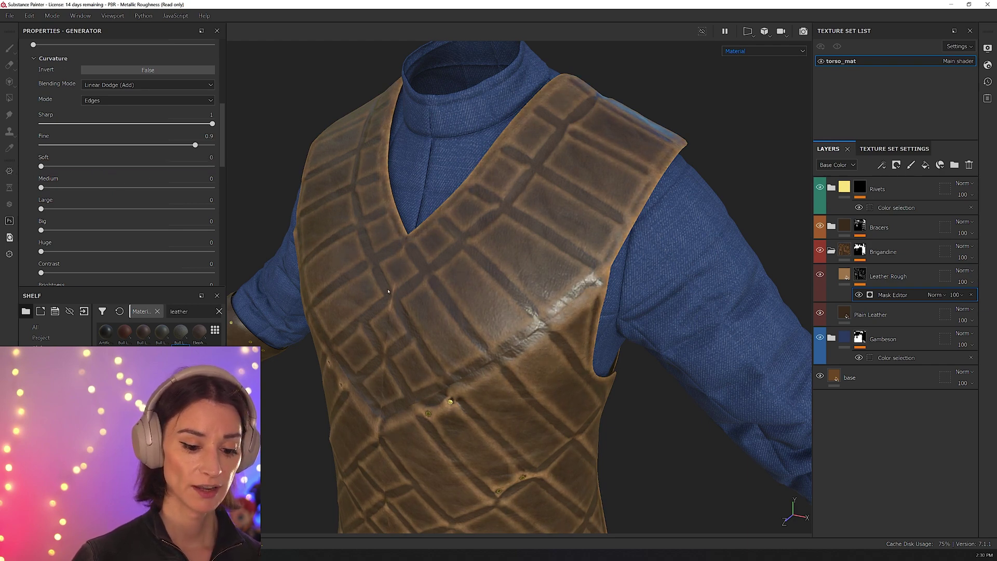
alt+middle_drag(525, 358, 525, 332)
alt+drag(526, 332, 472, 222)
scroll(471, 222, up, 3)
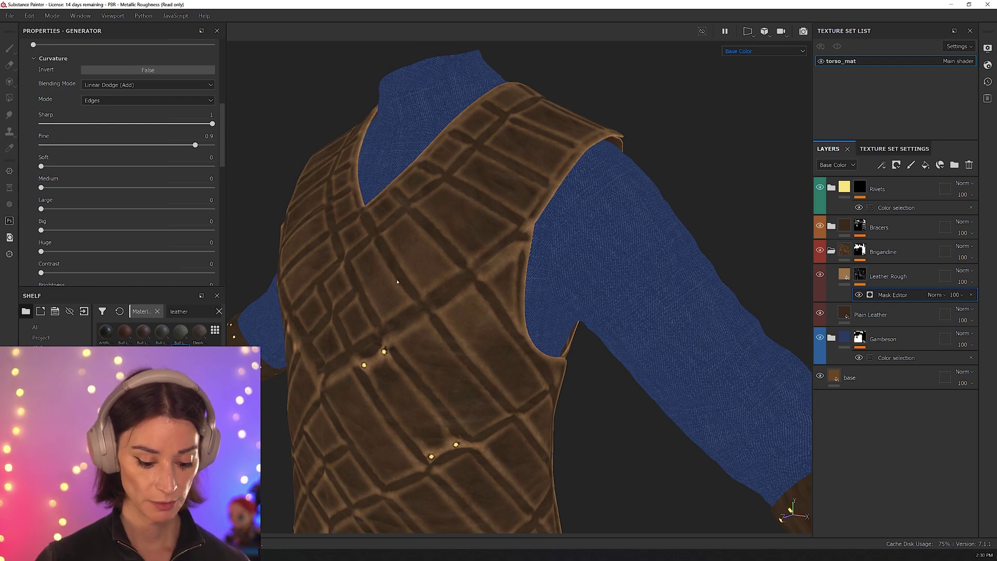
Step: Show full material shading and inspect the chest seam, collar and sleeves
key(m)
alt+drag(397, 282, 449, 343)
alt+right_drag(449, 343, 603, 488)
alt+drag(602, 487, 440, 273)
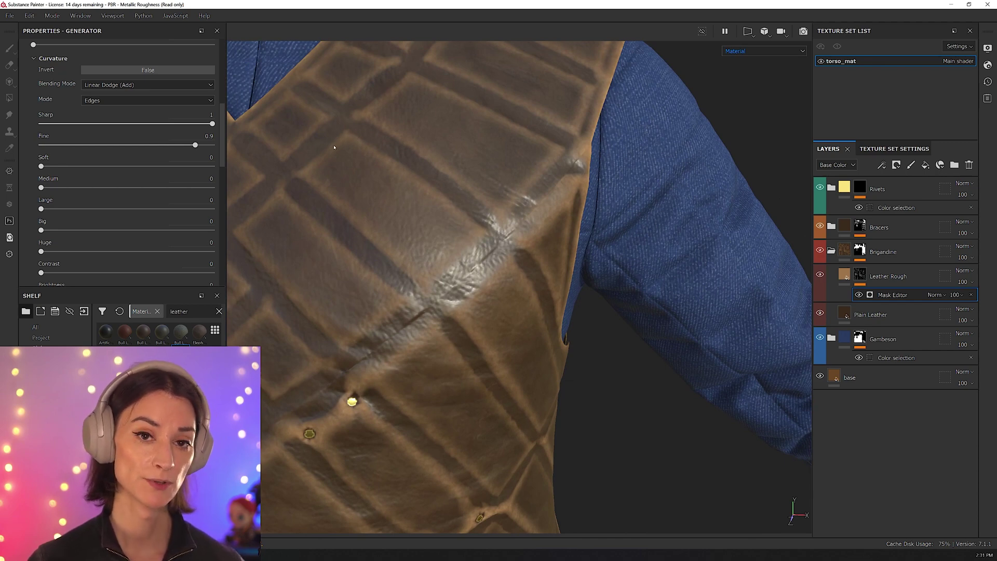
alt+drag(359, 229, 333, 268)
scroll(374, 276, down, 4)
alt+drag(398, 267, 401, 281)
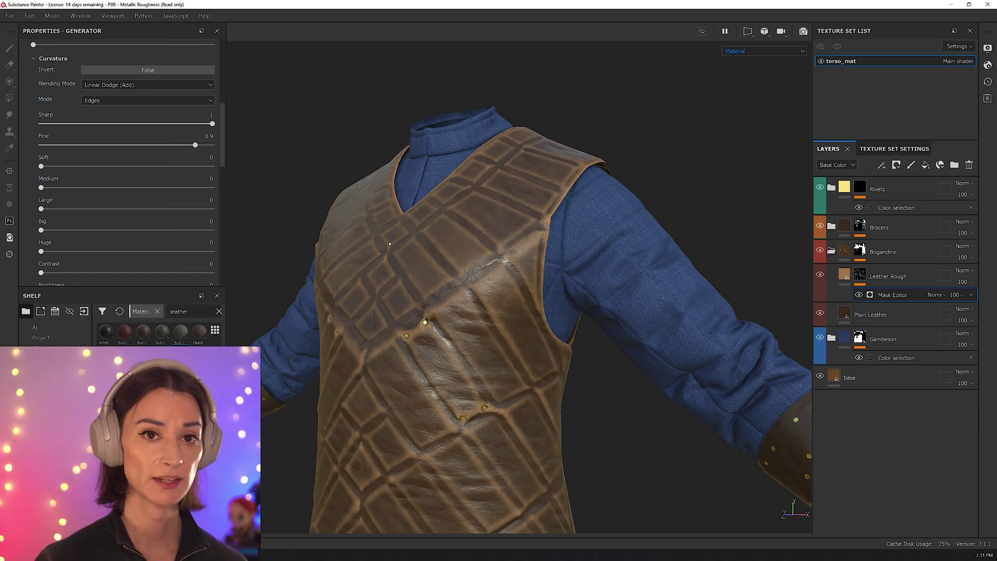
Step: Check the vest's lower panel and back, then reframe the neckline and front
alt+right_drag(421, 374, 458, 360)
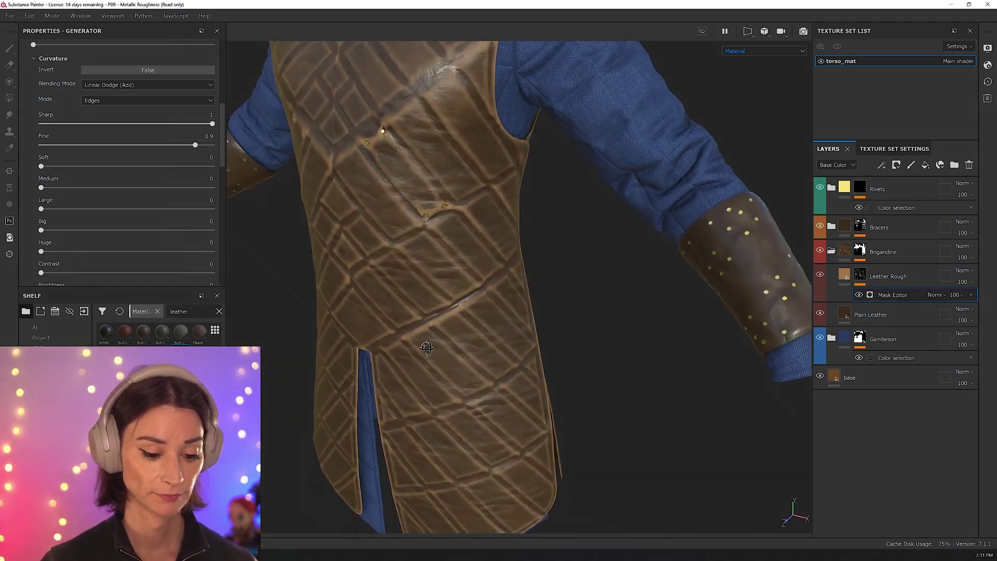
alt+drag(407, 348, 488, 367)
alt+right_drag(488, 367, 460, 311)
alt+drag(460, 312, 471, 412)
alt+middle_drag(472, 283, 481, 372)
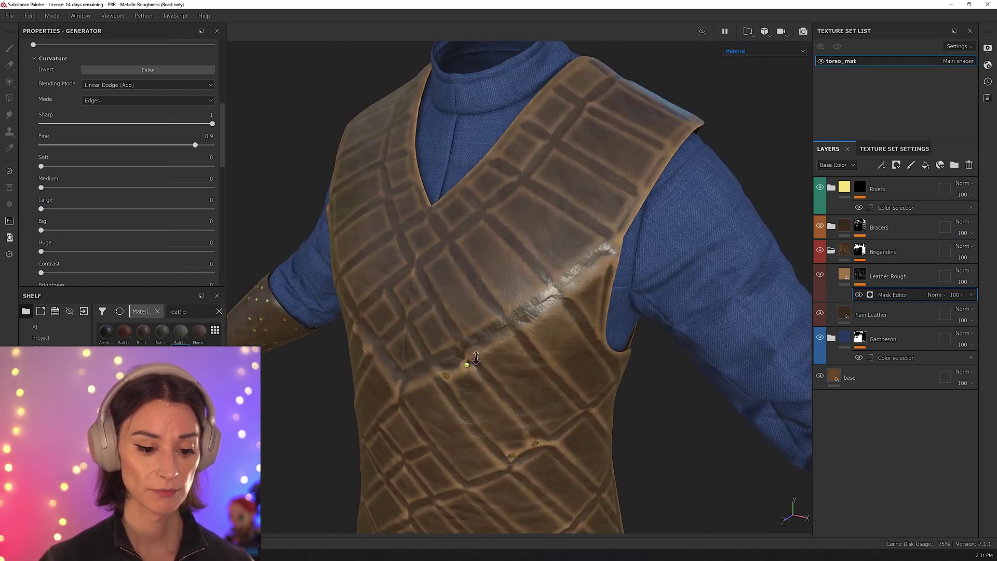
alt+right_drag(481, 372, 530, 382)
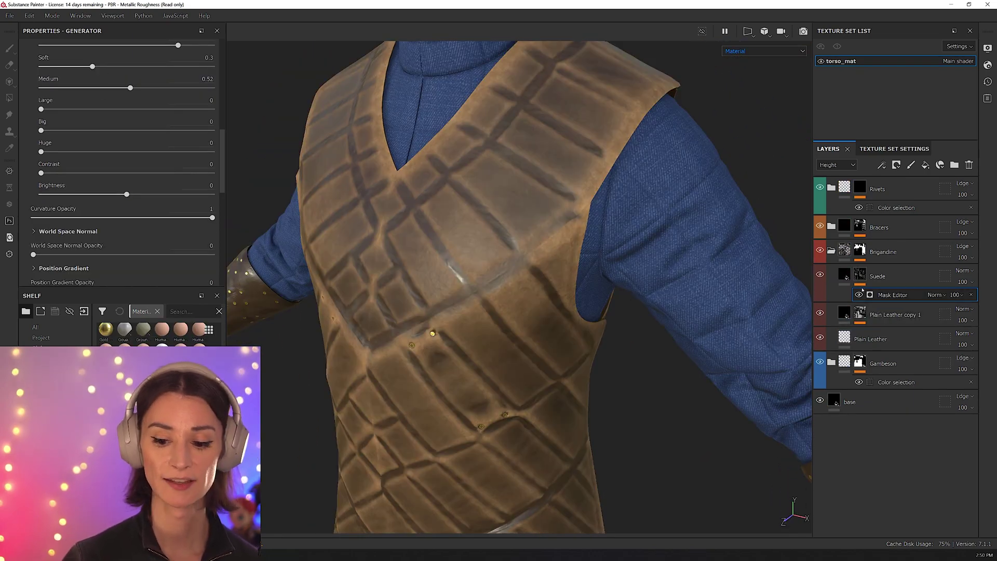
Step: Add a fill to the Suede mask using 3D Worley Noise as its grayscale texture
mouse_move(859, 274)
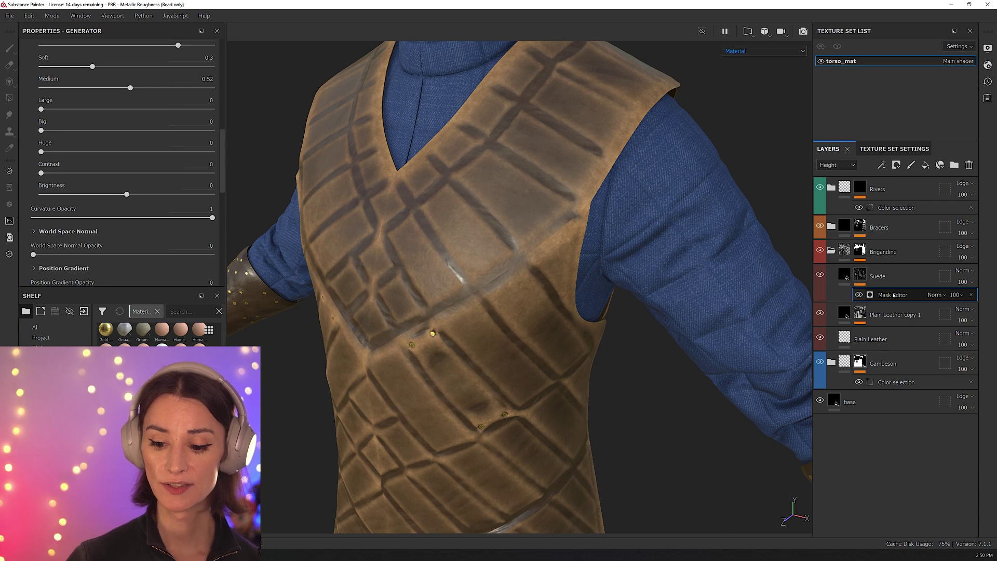
right_click(893, 295)
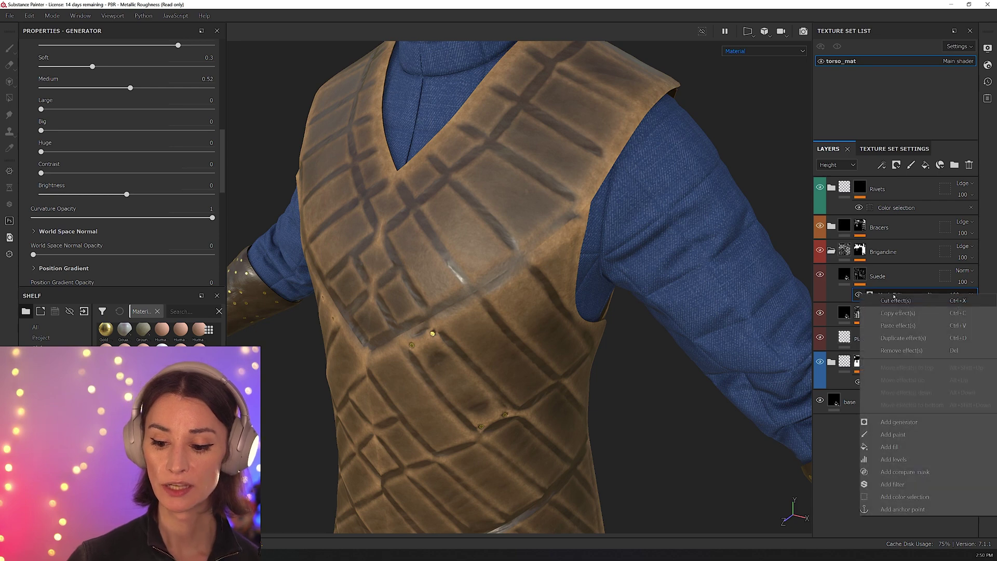
click(919, 447)
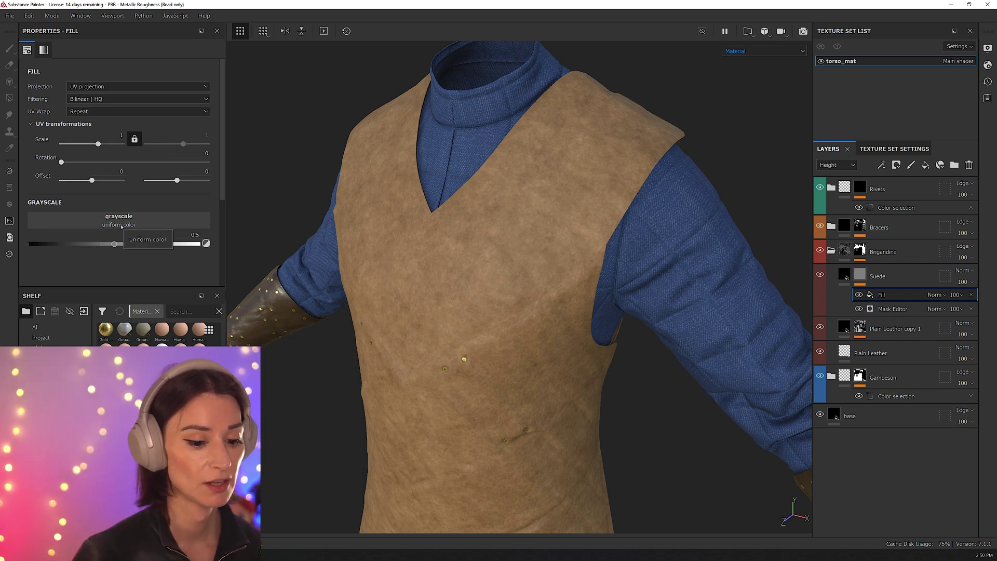
click(96, 223)
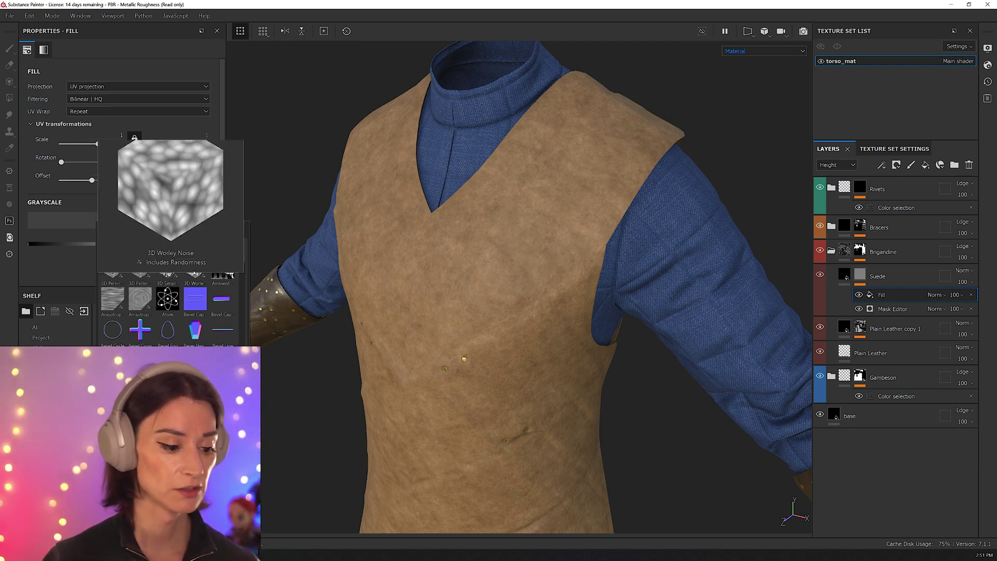
mouse_move(186, 269)
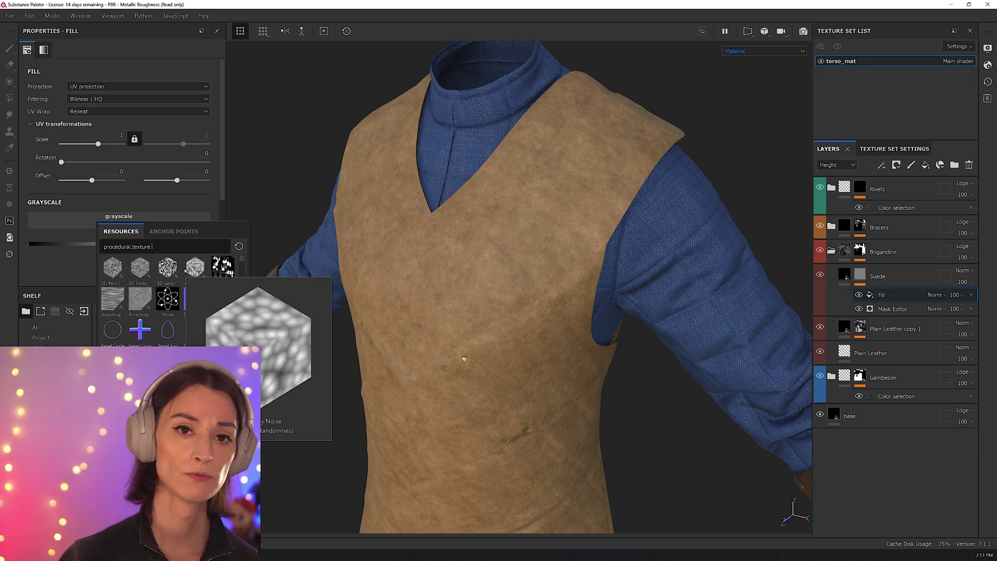
click(193, 269)
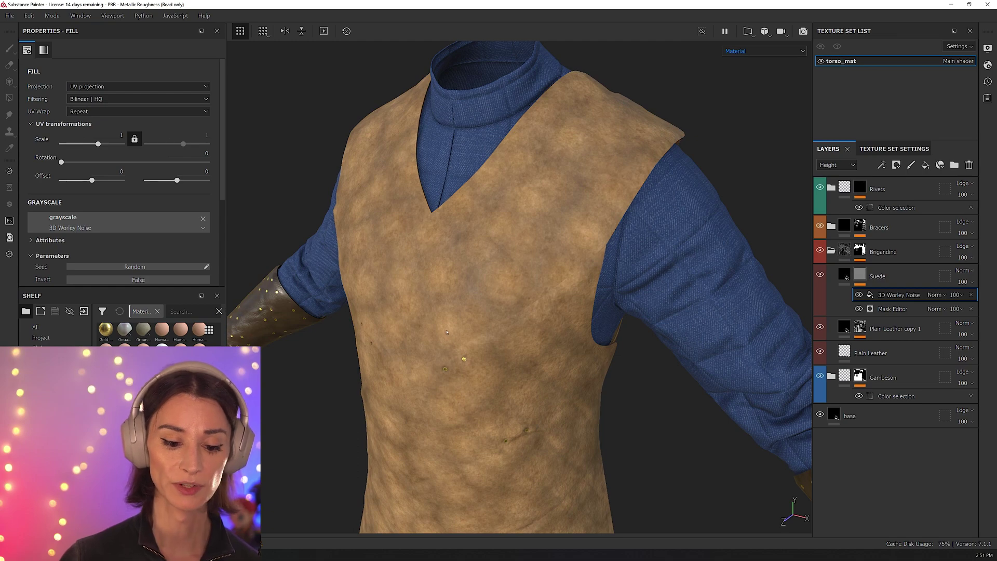
Step: Expand the Worley noise parameters and raise its Scale to 64
alt+middle_drag(448, 332, 462, 363)
scroll(507, 340, up, 2)
alt+middle_drag(510, 336, 565, 332)
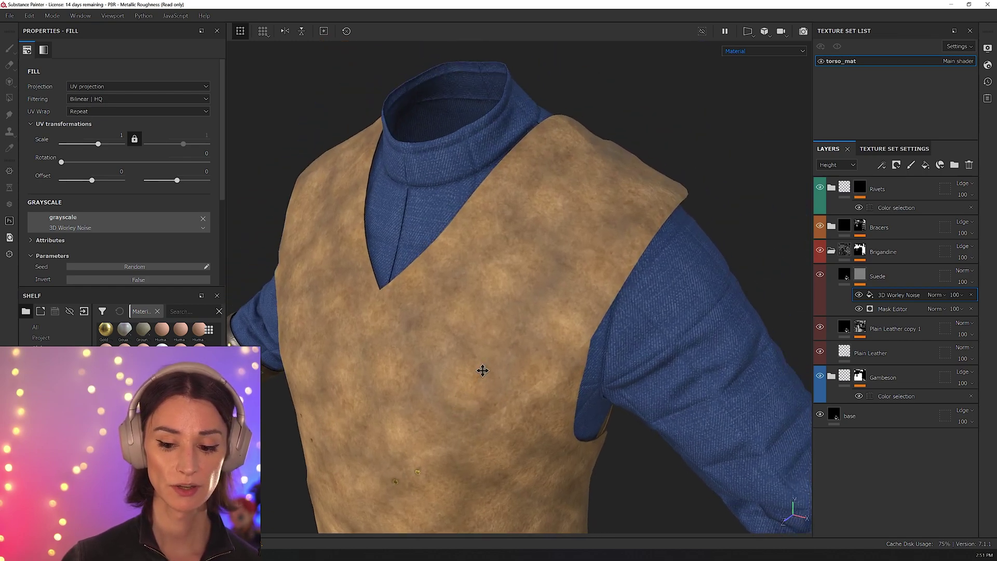
scroll(123, 236, down, 1)
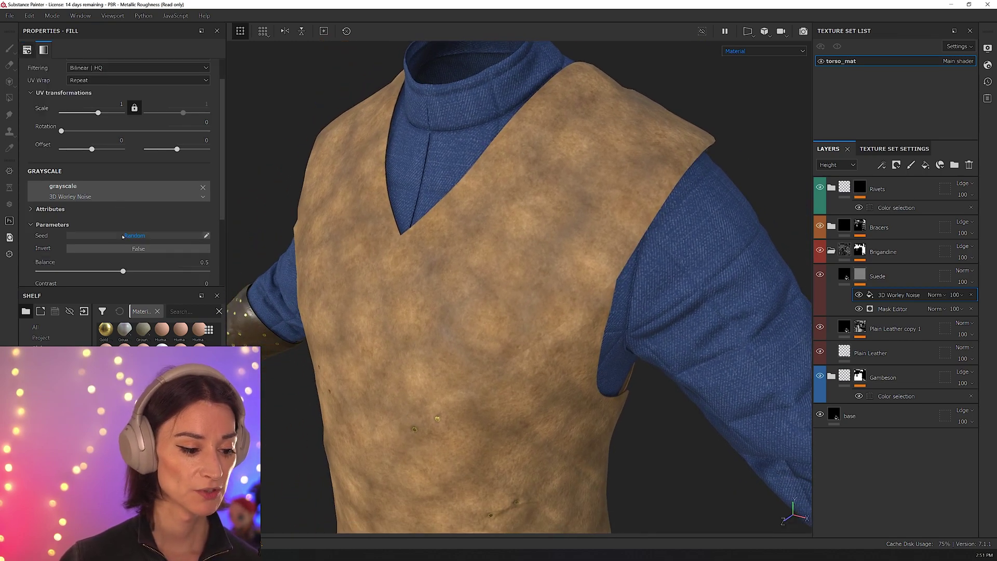
scroll(123, 236, down, 3)
click(38, 212)
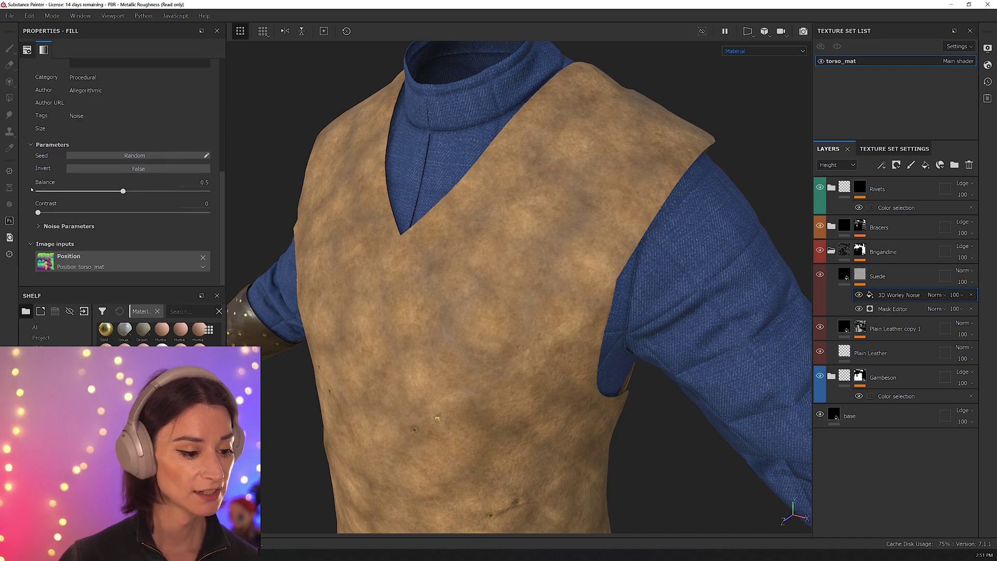
click(38, 226)
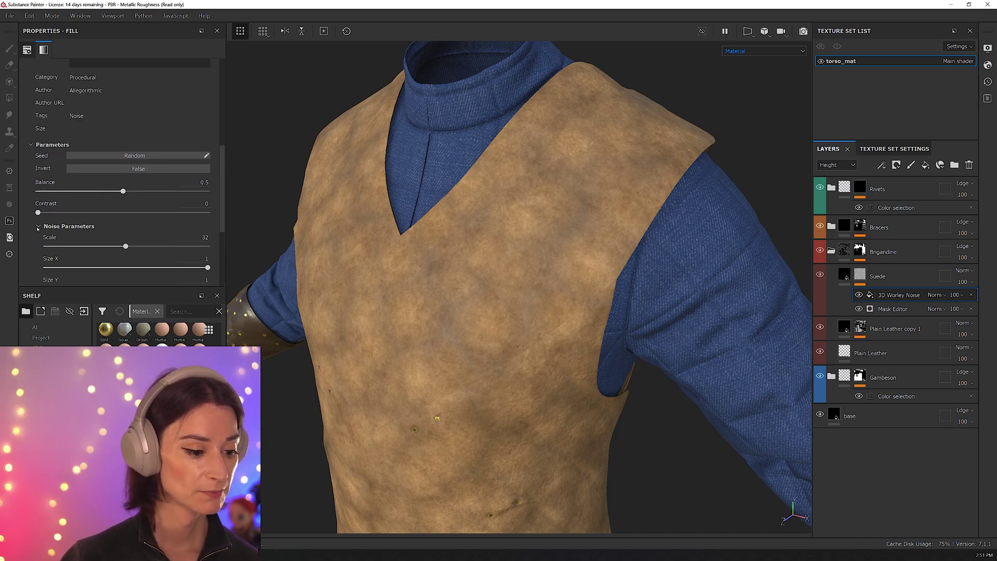
scroll(104, 208, down, 3)
drag(125, 153, 207, 153)
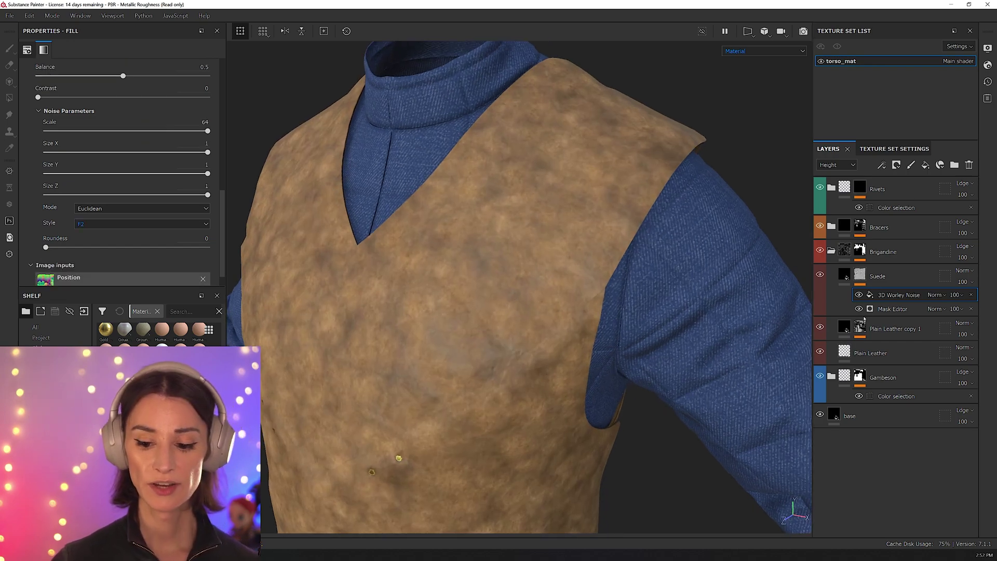
Step: Toggle the Worley noise off and on to compare, then reframe the vest and left bracer
click(860, 295)
click(859, 295)
alt+middle_drag(622, 337, 664, 245)
alt+right_drag(664, 245, 520, 308)
alt+middle_drag(520, 307, 509, 347)
alt+right_drag(509, 347, 569, 360)
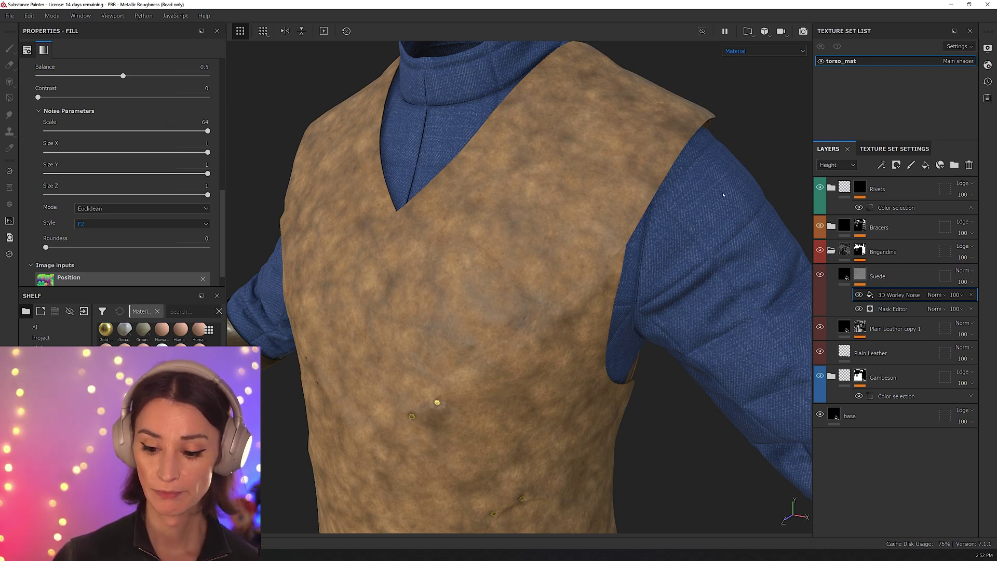
alt+drag(511, 252, 539, 291)
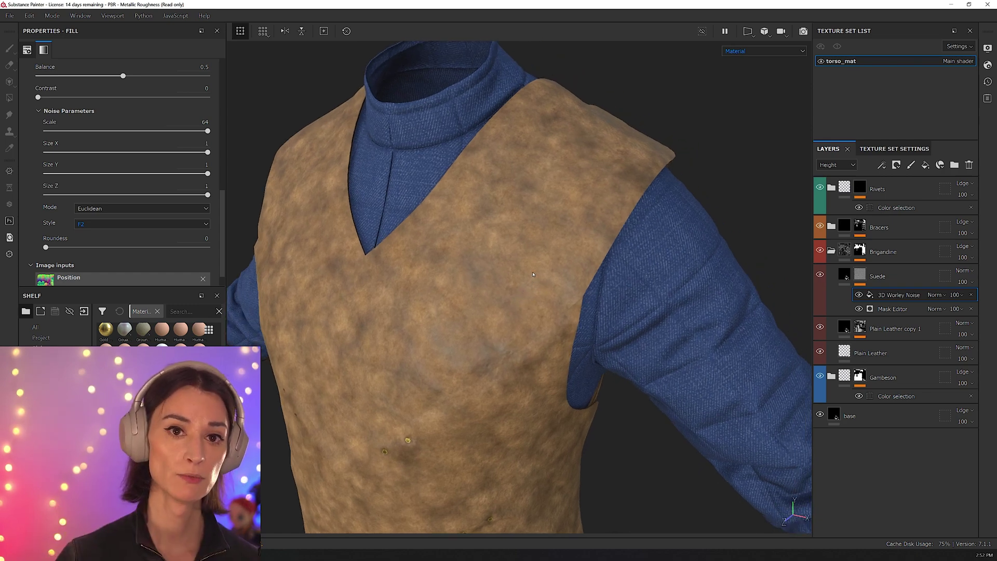
scroll(473, 274, down, 1)
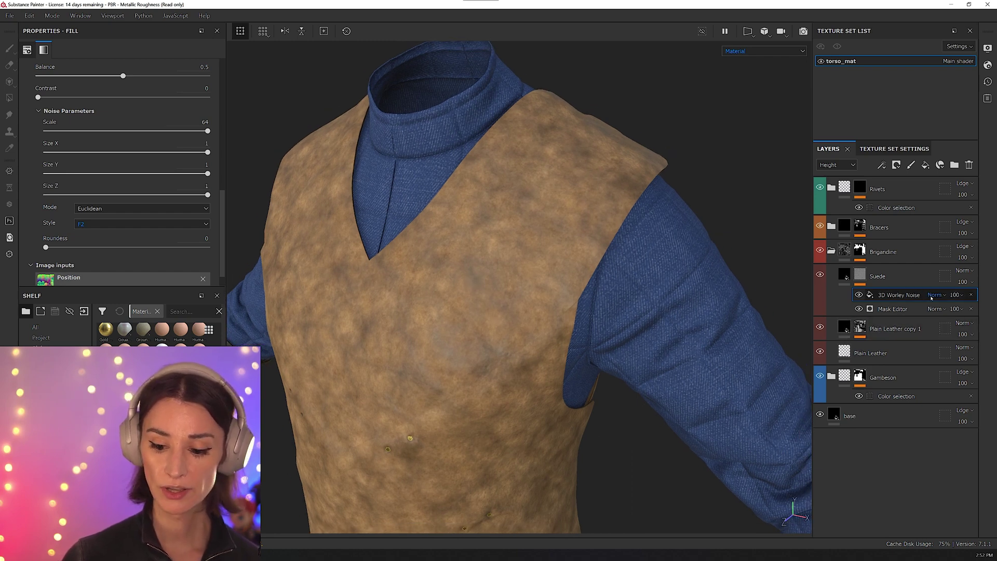
Step: Toggle the overlaid Worley noise off and on, orbiting to compare the suede patches
alt+middle_drag(783, 343, 794, 335)
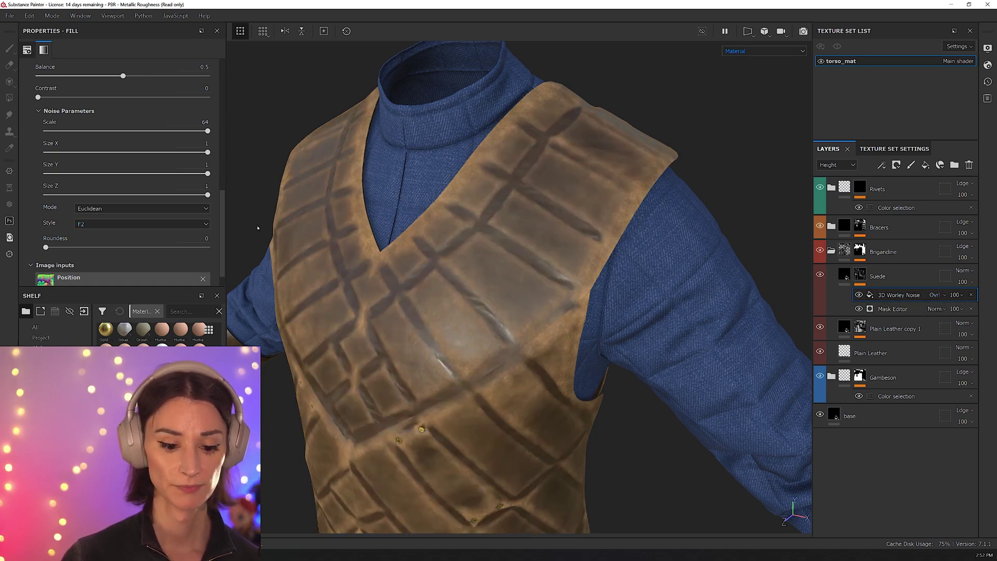
alt+drag(384, 229, 601, 350)
click(860, 295)
click(860, 295)
alt+right_drag(531, 318, 499, 302)
alt+middle_drag(509, 307, 537, 174)
mouse_move(537, 174)
alt+mouse_down()
mouse_move(541, 131)
mouse_move(483, 135)
alt+mouse_up()
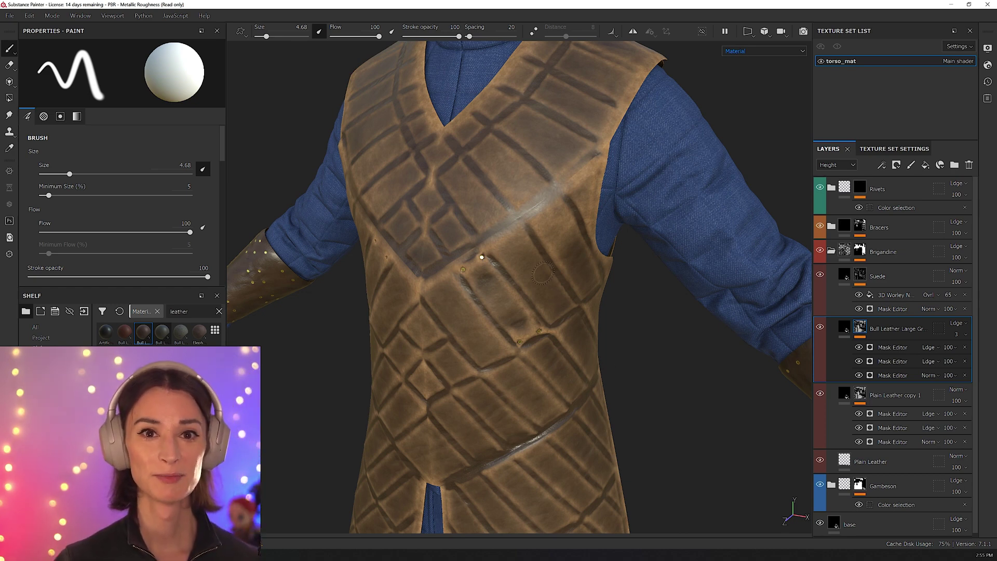
alt+drag(519, 279, 512, 298)
Step: Add a second fill to the Suede mask using Grunge Scratches Rough as grayscale
click(835, 279)
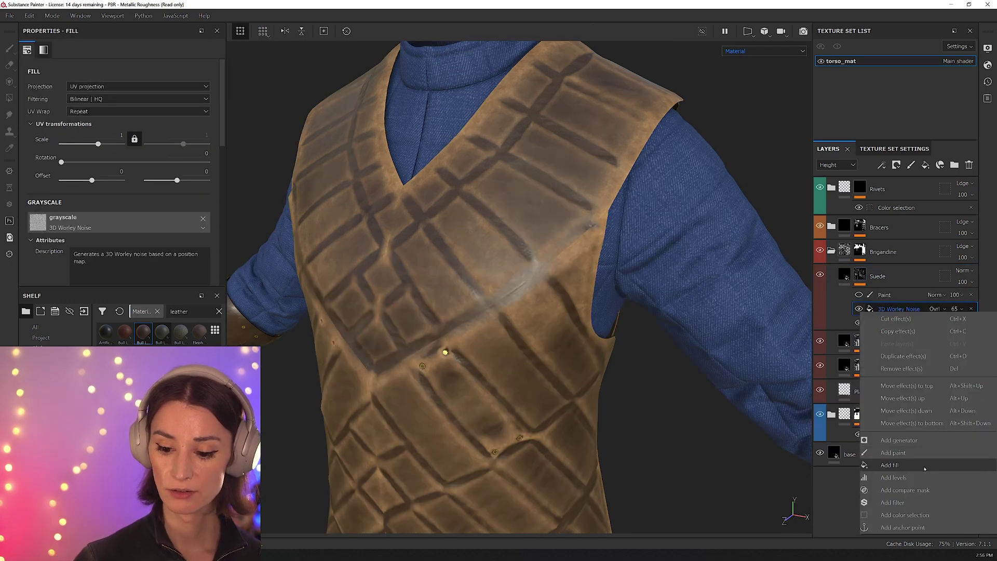
click(925, 469)
alt+drag(439, 278, 416, 286)
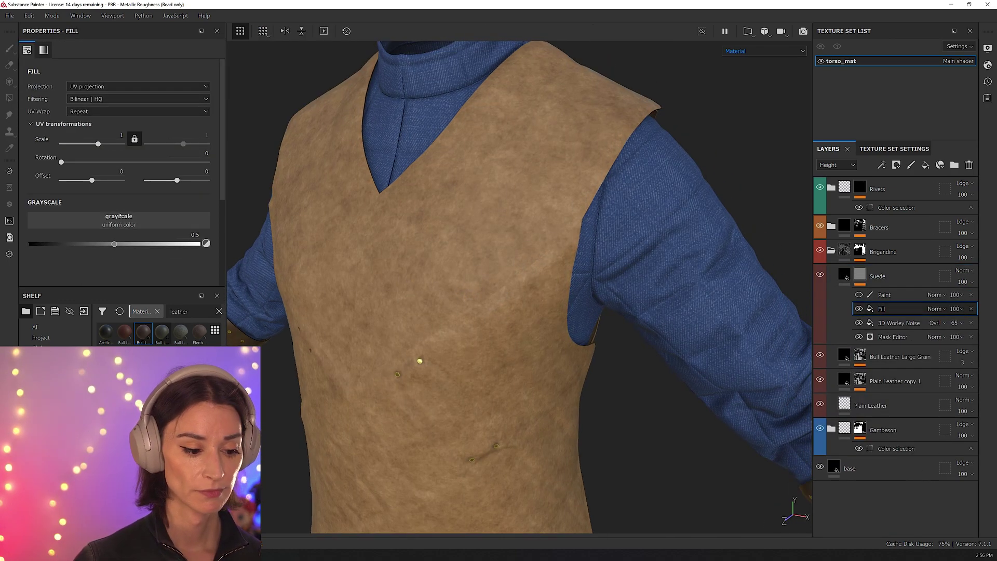
click(120, 216)
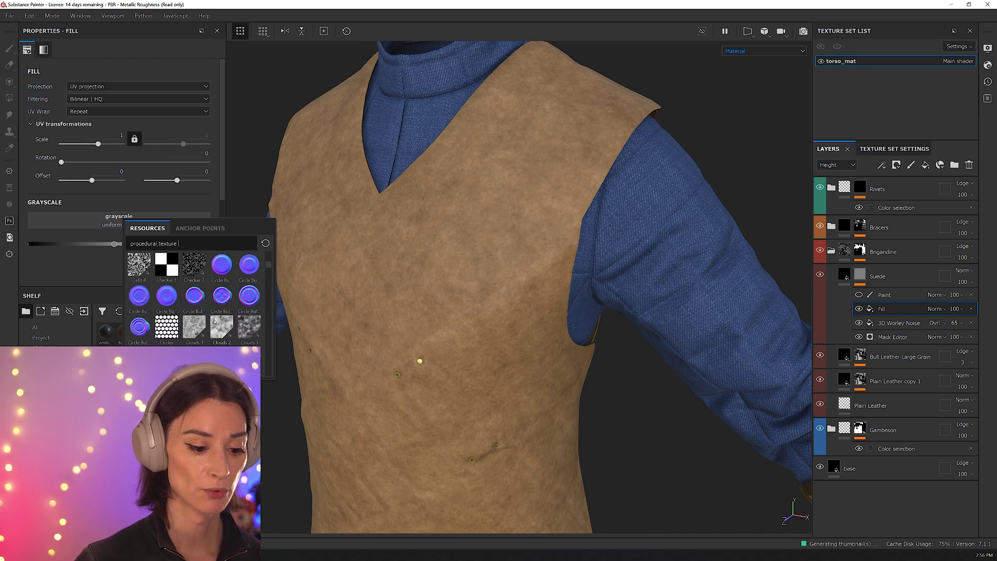
scroll(214, 322, down, 2)
scroll(214, 323, down, 6)
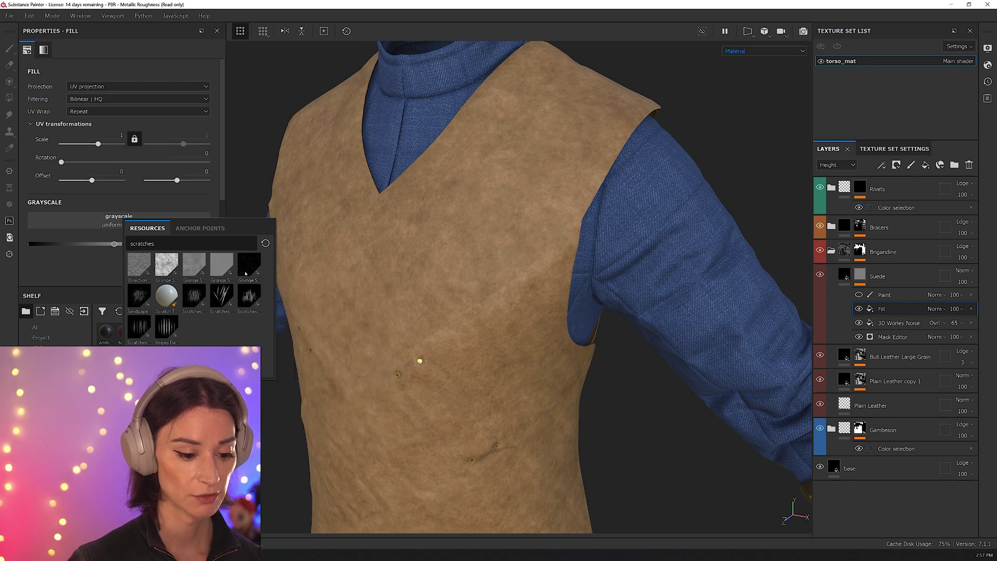
click(246, 267)
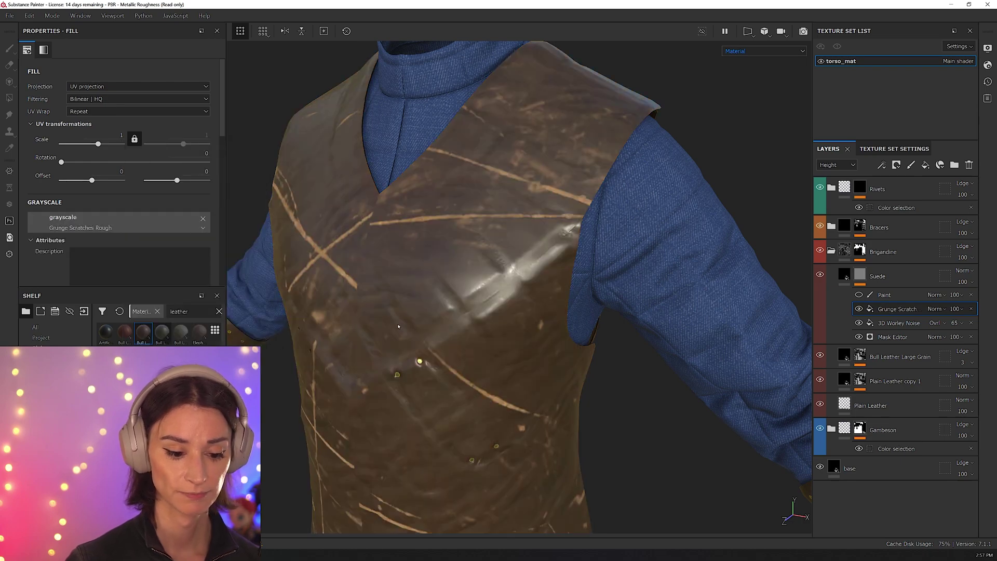
scroll(455, 337, down, 5)
alt+drag(447, 340, 518, 344)
scroll(517, 318, up, 3)
scroll(518, 344, up, 2)
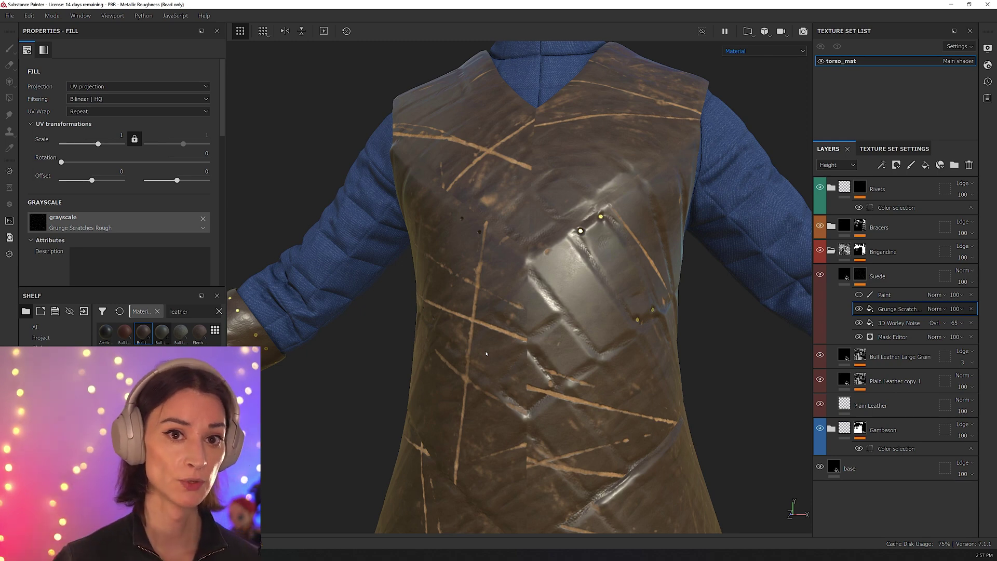
Step: Switch the scratch fill's projection from UV to Tri-planar
click(86, 87)
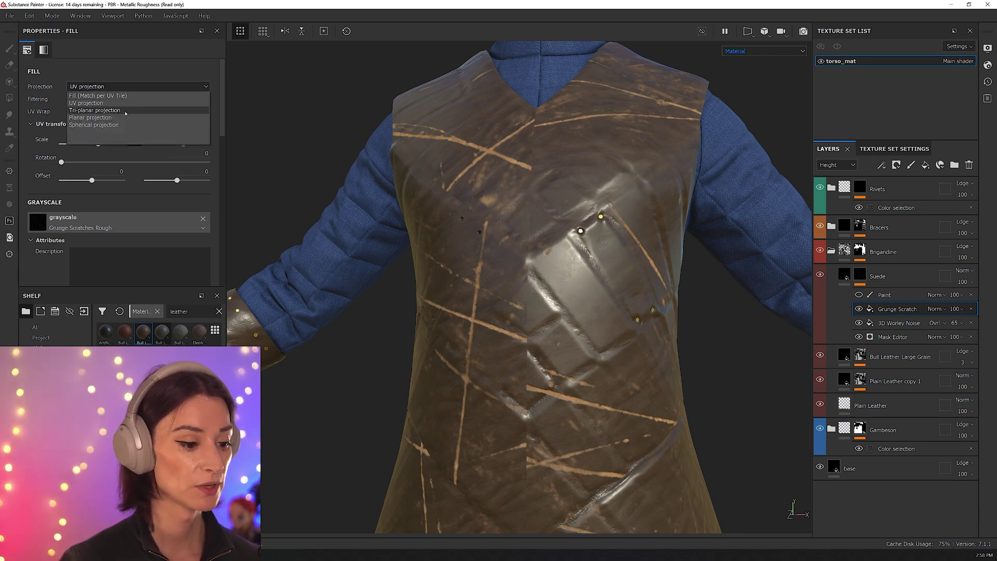
click(123, 110)
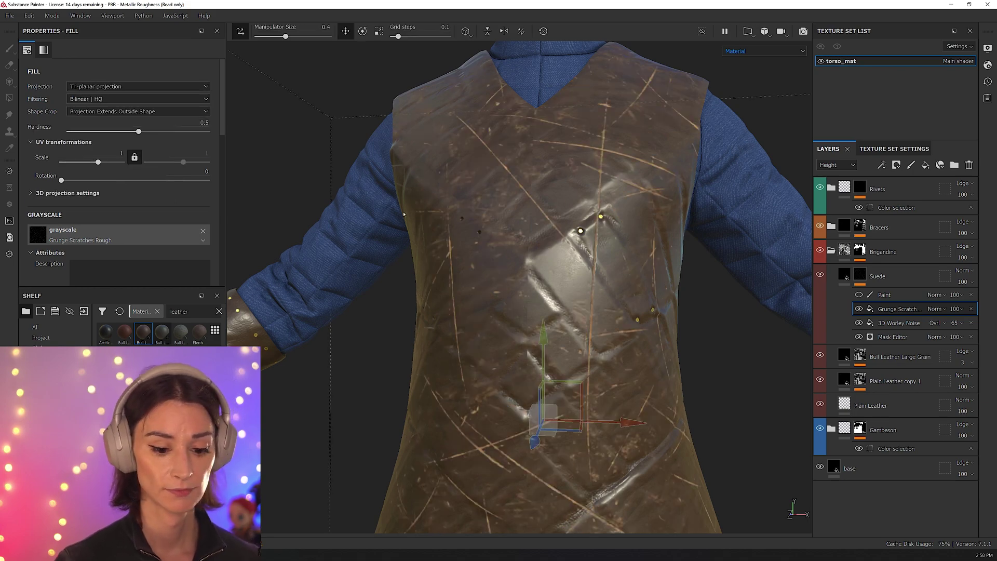
mouse_move(391, 187)
alt+mouse_down()
mouse_move(528, 229)
mouse_move(468, 244)
mouse_move(383, 198)
mouse_move(579, 196)
mouse_move(612, 241)
mouse_move(457, 243)
mouse_move(519, 198)
mouse_move(426, 254)
alt+mouse_up()
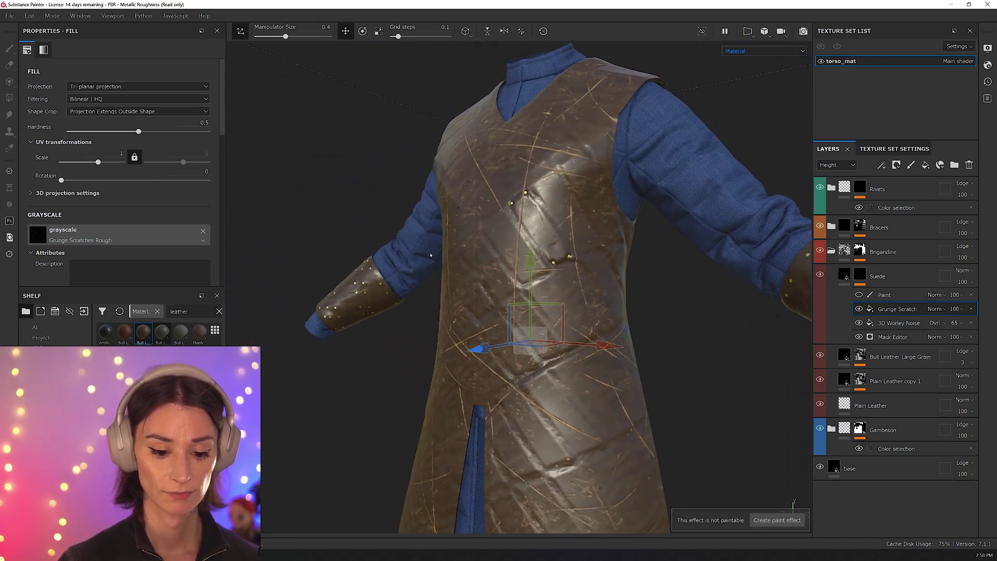
scroll(390, 180, up, 2)
alt+drag(385, 182, 403, 237)
Step: Set the scratch scale to 2.69 and orbit to inspect the finer scratches
click(100, 162)
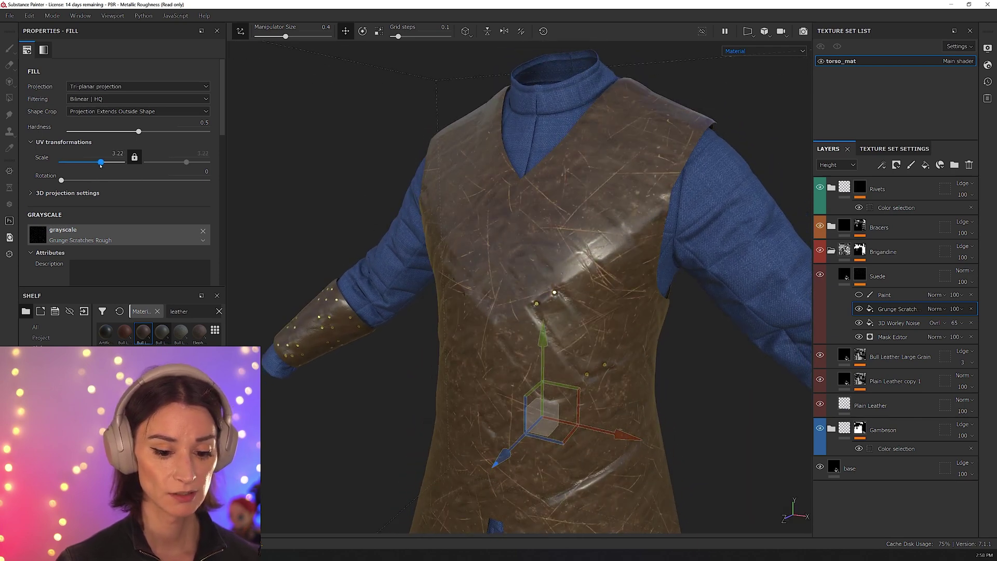
drag(100, 166, 101, 165)
mouse_move(498, 259)
ctrl+alt+mouse_down()
mouse_move(468, 185)
mouse_move(436, 182)
ctrl+alt+mouse_up()
alt+right_drag(442, 197, 410, 192)
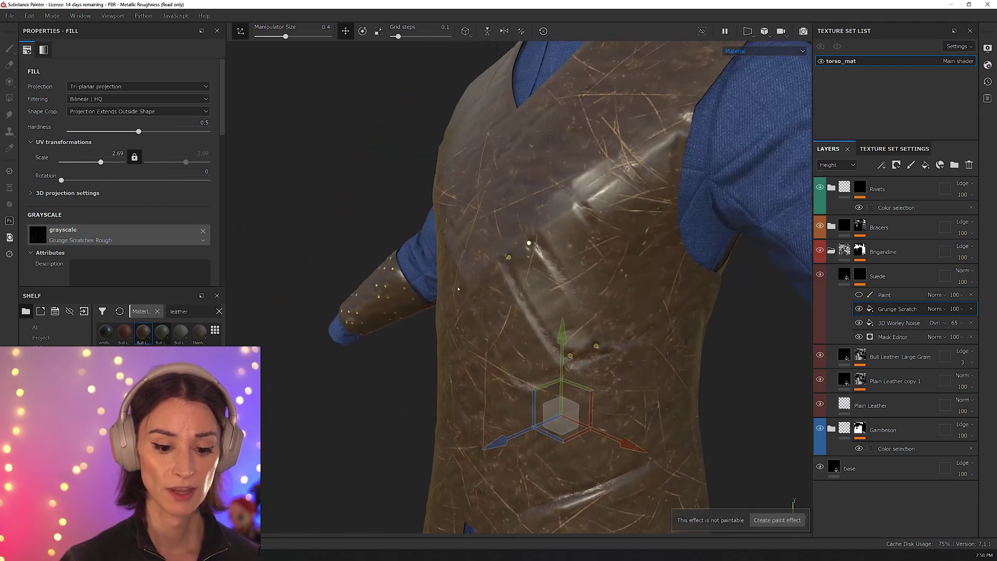
alt+drag(410, 192, 421, 212)
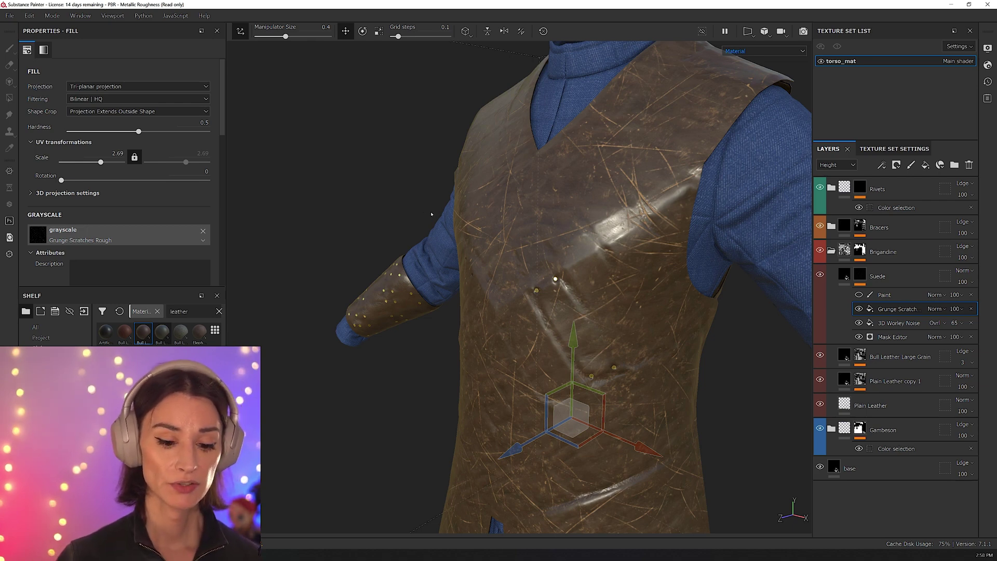
alt+drag(449, 218, 472, 244)
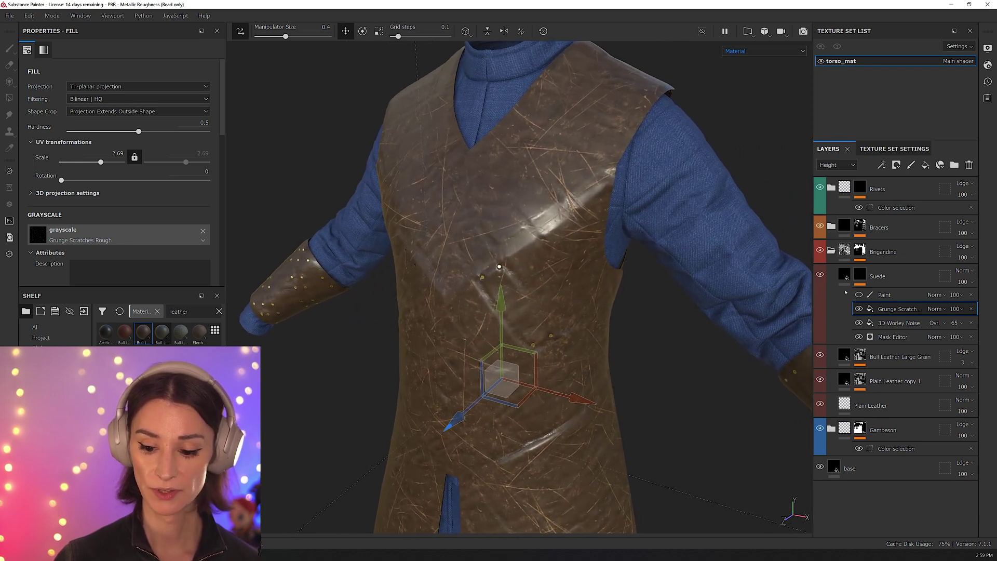
Step: Move Grunge Scratch below the Mask Editor and set the Mask Editor to Linear Dodge
drag(893, 309, 909, 347)
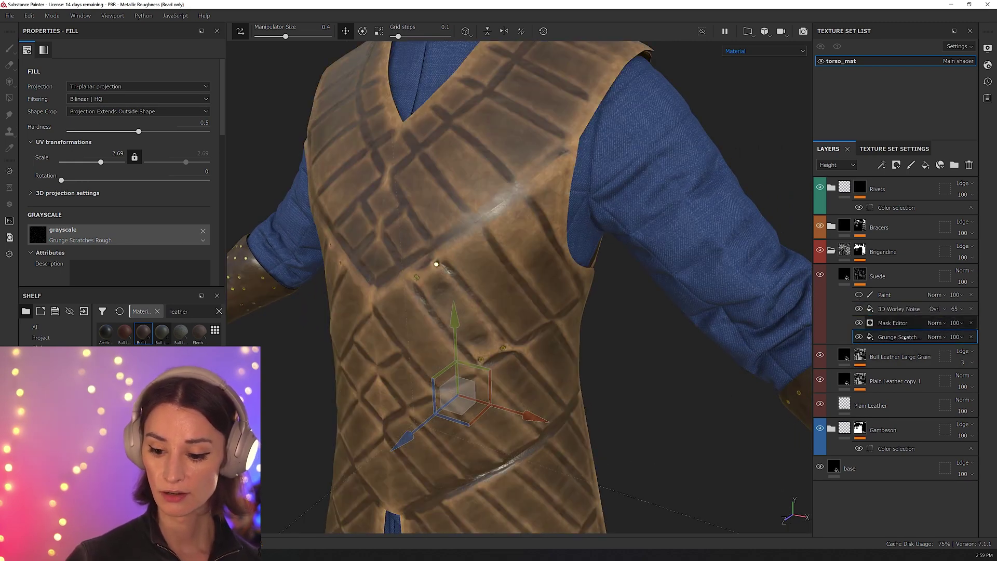
click(901, 323)
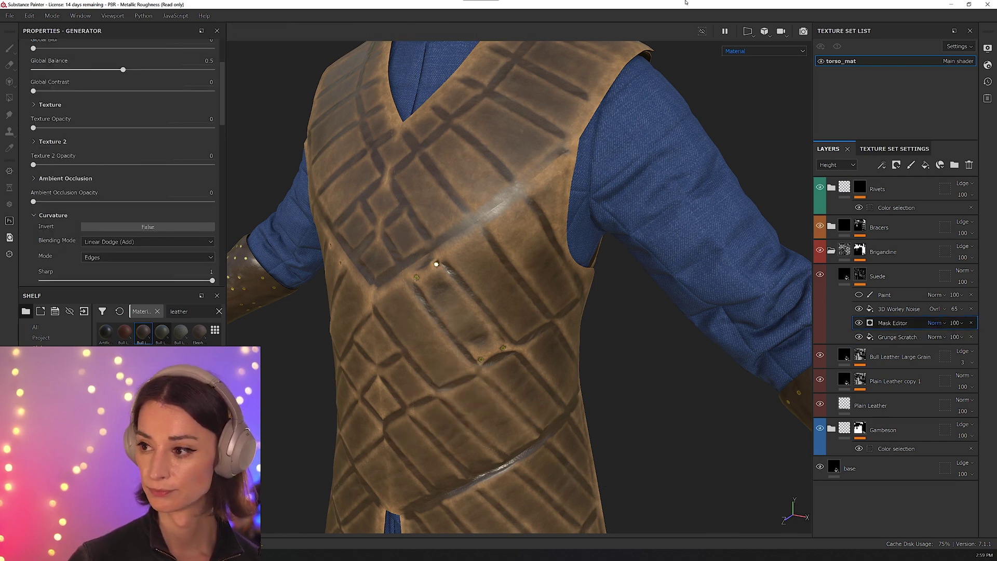
key(l)
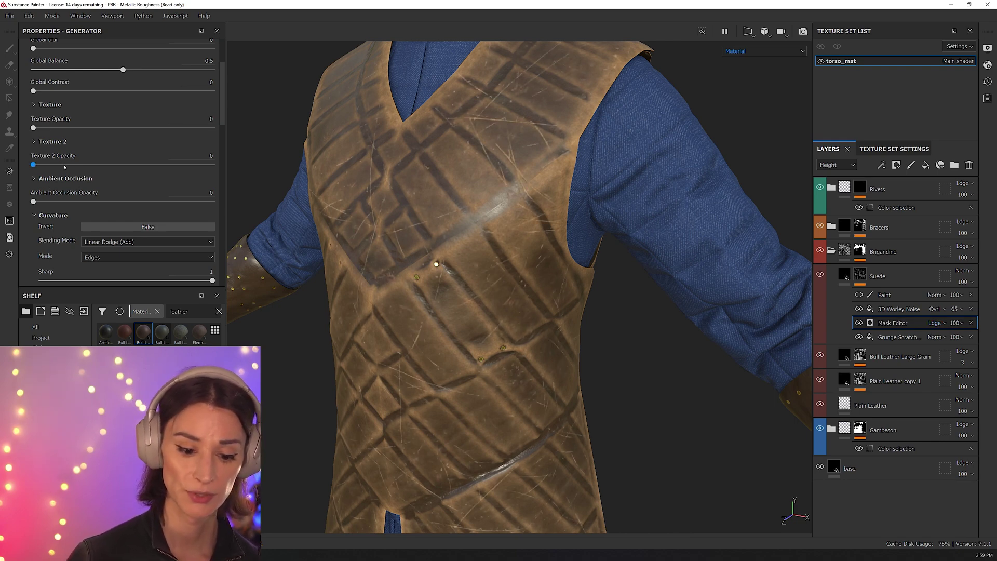
alt+drag(606, 385, 509, 357)
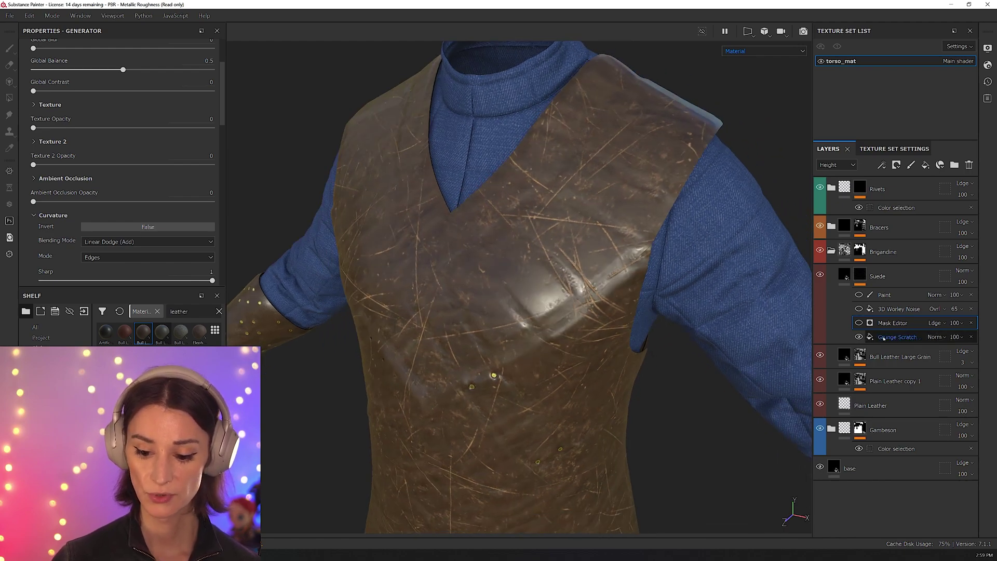
Step: Select the Grunge Scratch fill and orbit around the vest to check the scratches
click(884, 338)
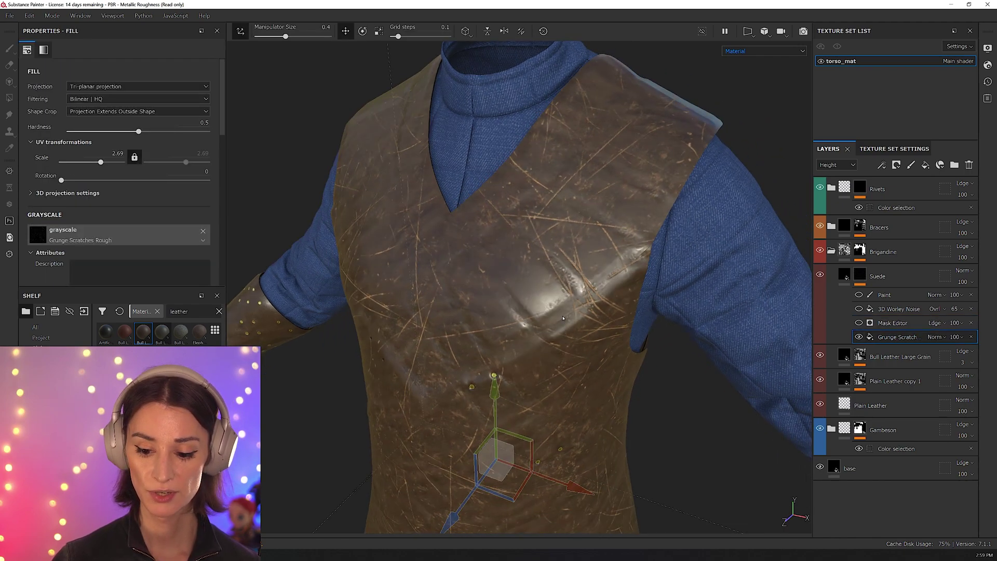
alt+drag(562, 315, 675, 393)
alt+right_drag(676, 393, 649, 374)
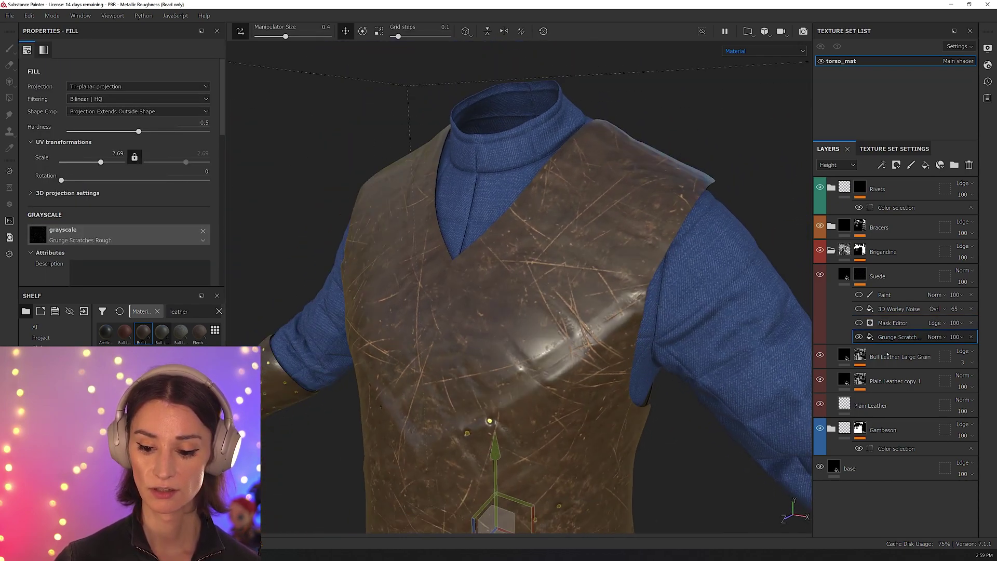
alt+middle_drag(575, 356, 572, 331)
alt+drag(573, 330, 553, 308)
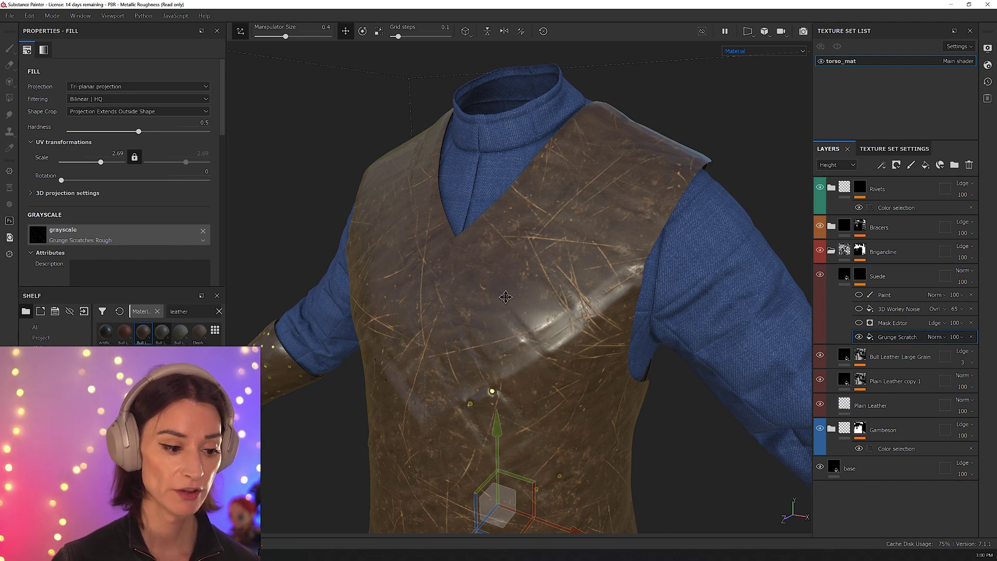
alt+middle_drag(502, 291, 494, 281)
Step: Add a Mask Editor generator above the Grunge Scratch fill
right_click(911, 338)
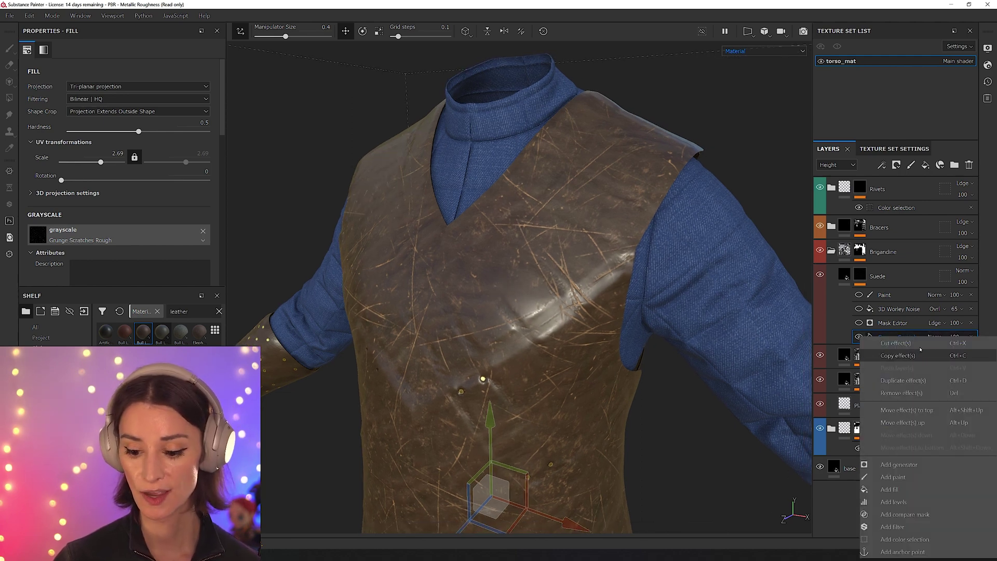
click(899, 464)
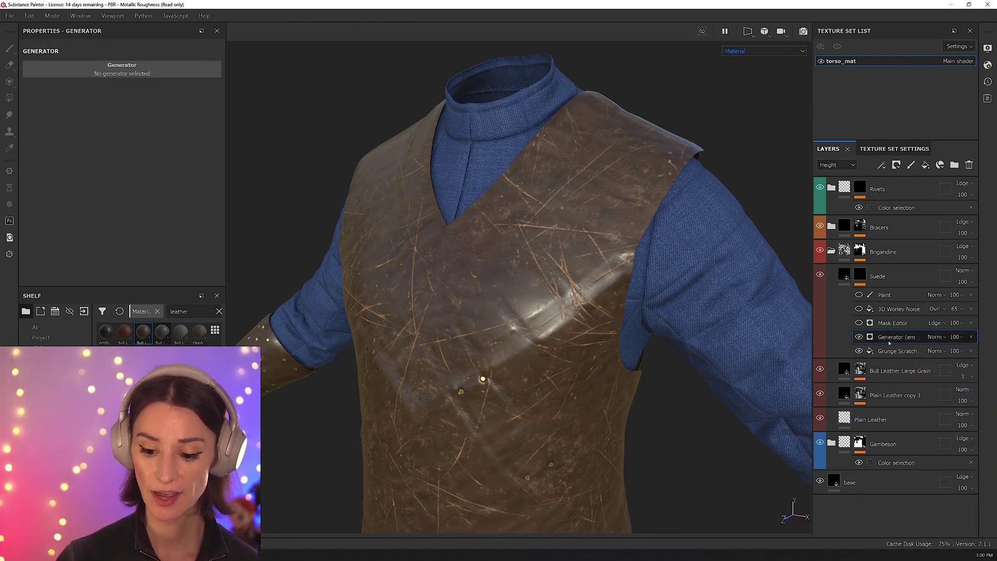
click(131, 71)
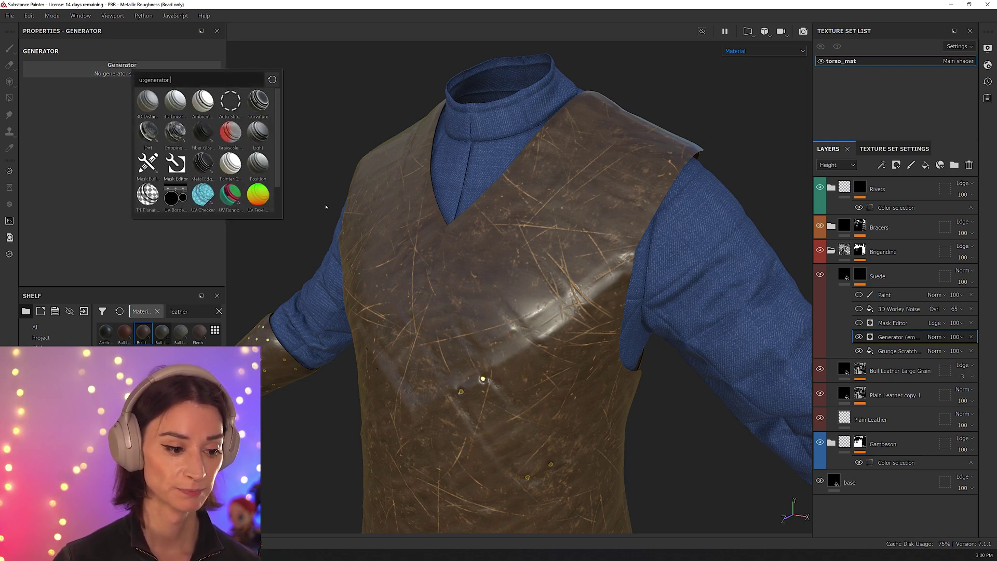
click(175, 163)
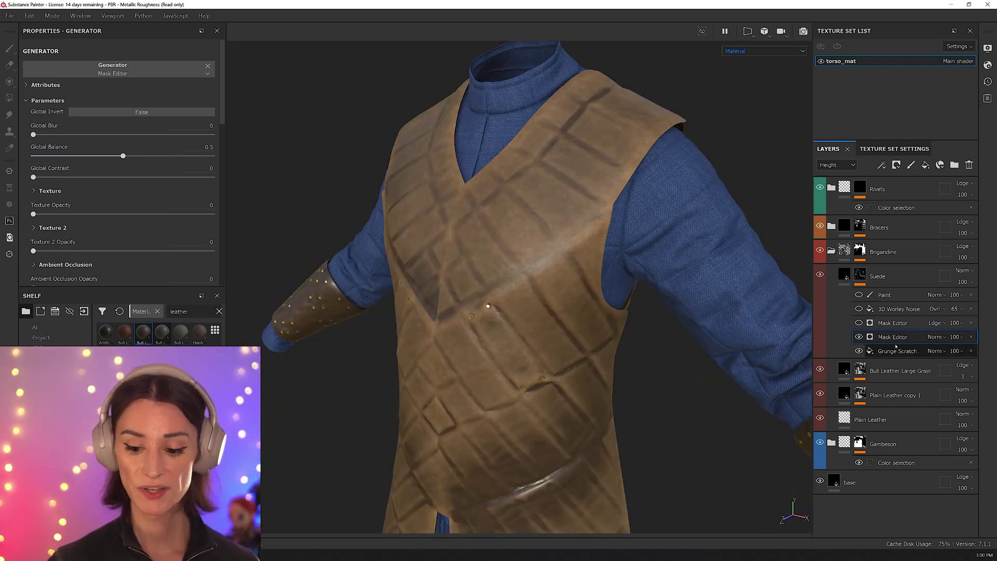
Step: Set the Mask Editor's Curvature opacity to 0 and orbit around the coat to inspect it
scroll(83, 204, down, 3)
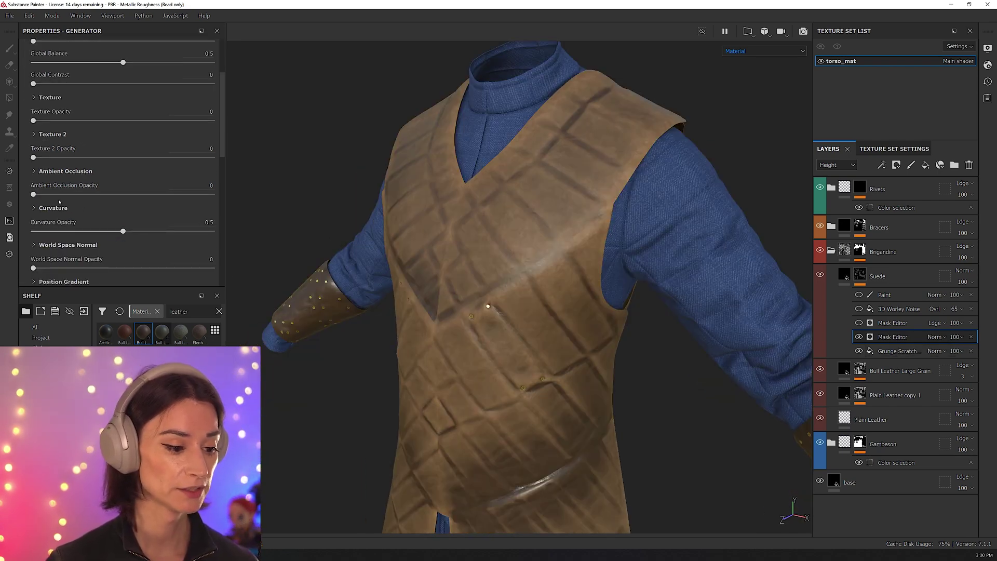
drag(122, 232, 32, 231)
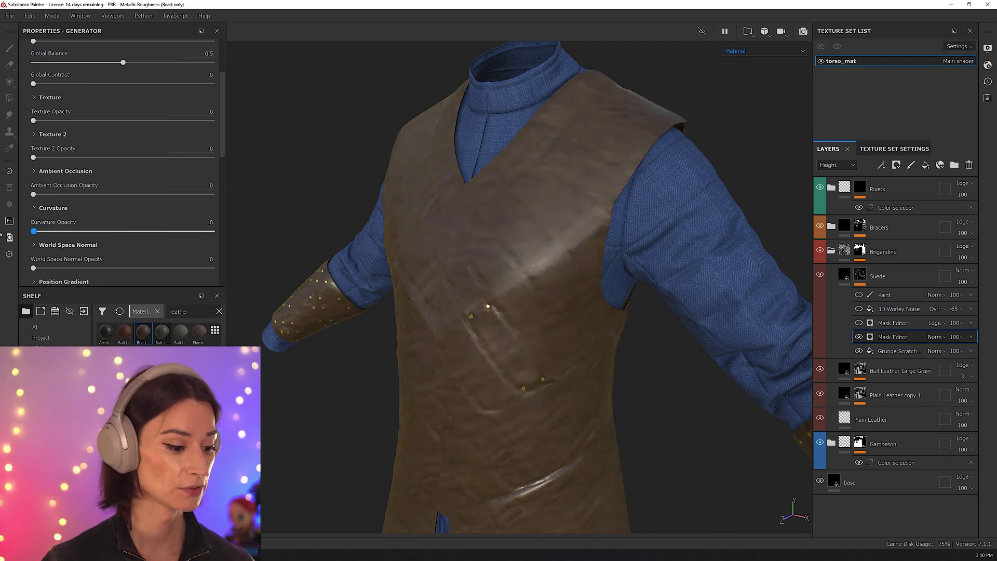
scroll(29, 217, down, 2)
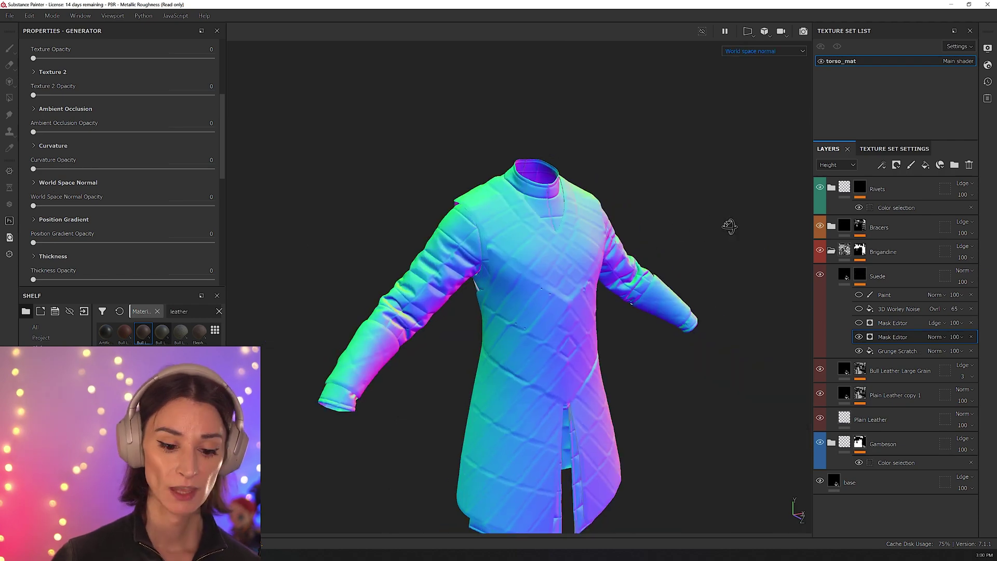
alt+drag(730, 225, 837, 216)
alt+middle_drag(516, 236, 474, 218)
alt+right_drag(474, 218, 532, 299)
alt+middle_drag(532, 299, 521, 278)
alt+drag(521, 277, 513, 316)
alt+right_drag(512, 316, 554, 374)
alt+drag(555, 374, 581, 358)
Step: Preview the mask on its own and raise World Space Normal opacity to 1
alt+right_drag(581, 358, 643, 410)
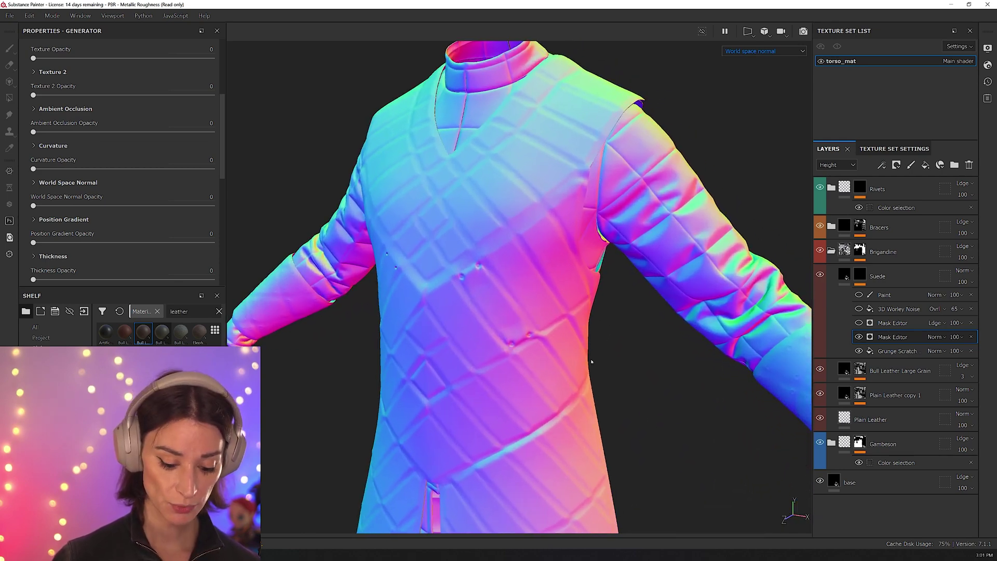
key(m)
alt+drag(591, 361, 512, 328)
alt+right_drag(511, 328, 534, 351)
alt+middle_drag(534, 351, 535, 318)
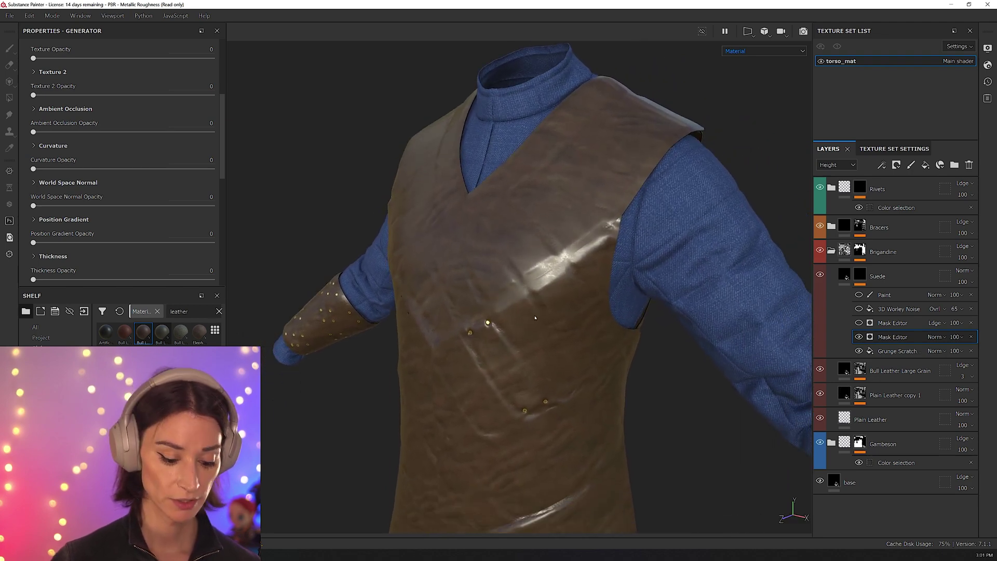
key(c)
drag(34, 206, 212, 206)
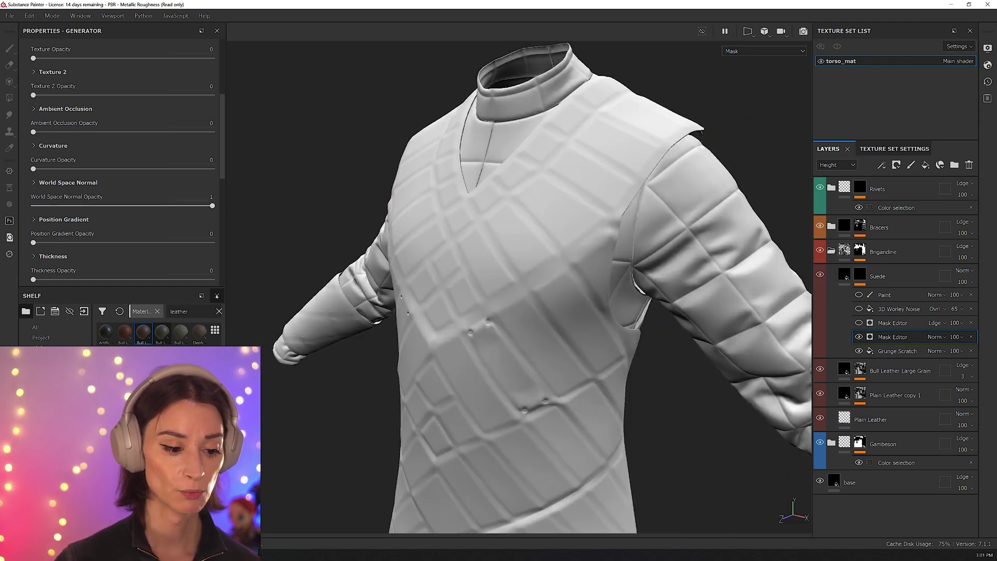
Step: Set World Space Normal Top To Bottom to 0 and raise its contrast to favour front faces
alt+right_drag(519, 343, 483, 319)
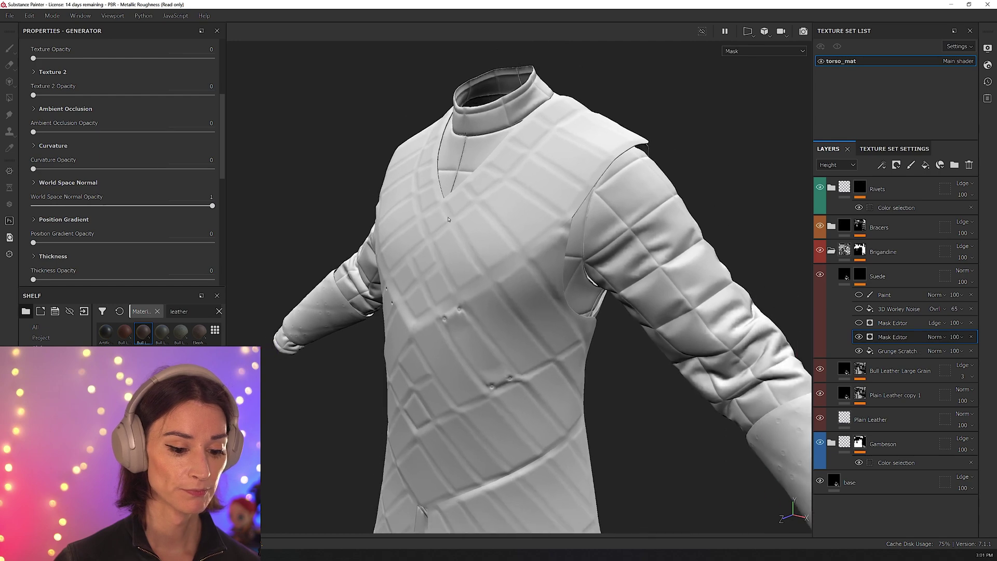
click(35, 183)
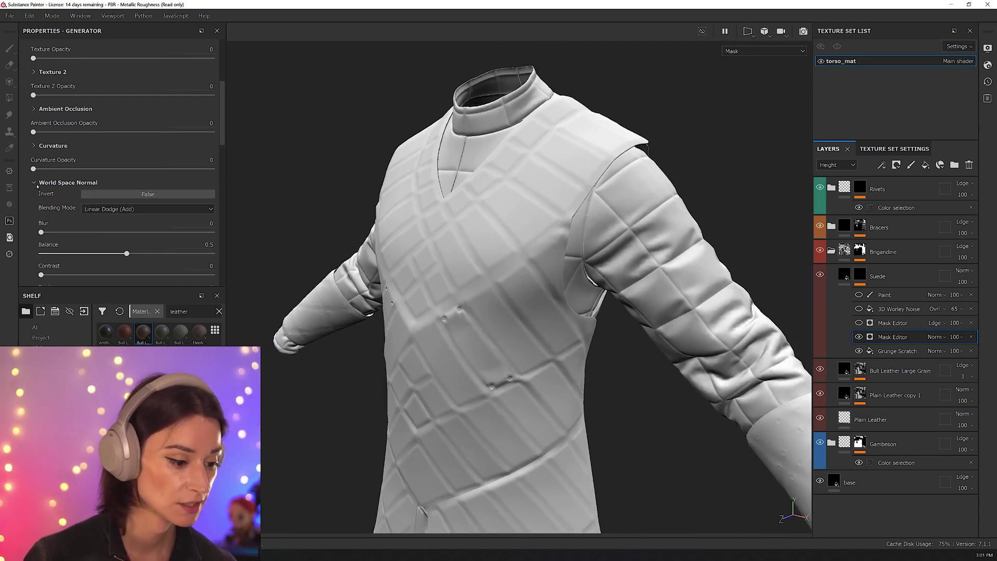
scroll(37, 188, down, 3)
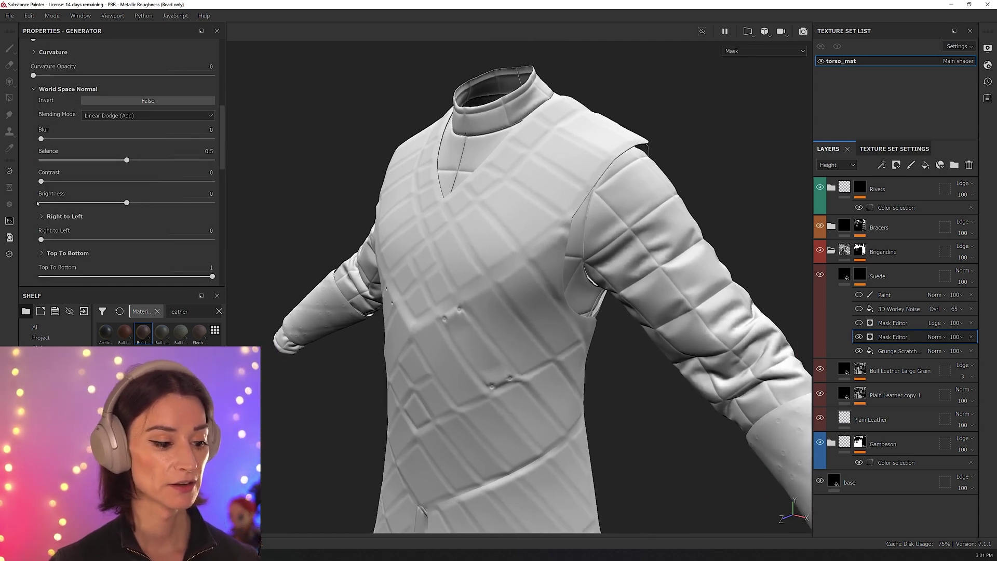
scroll(38, 204, down, 1)
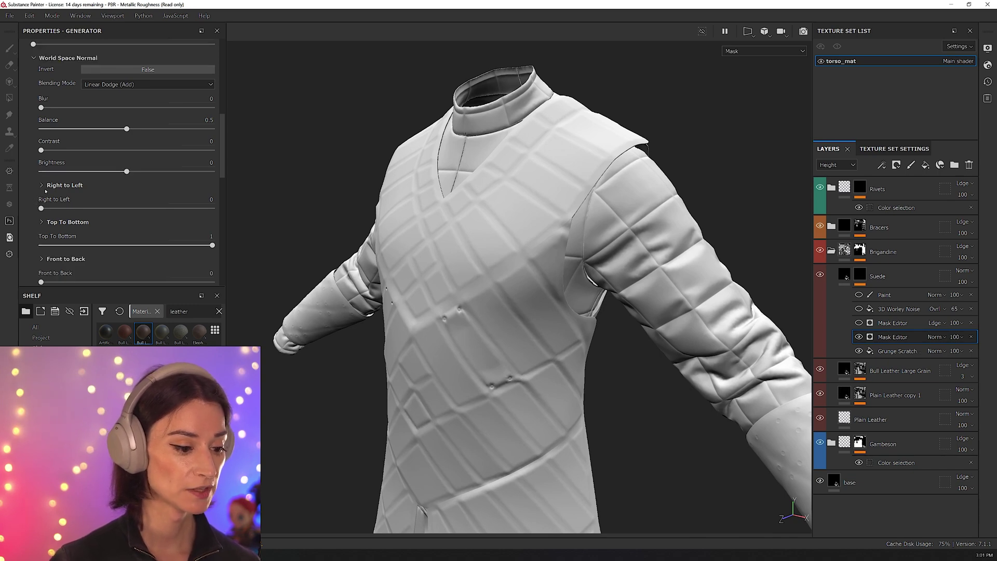
scroll(38, 204, down, 1)
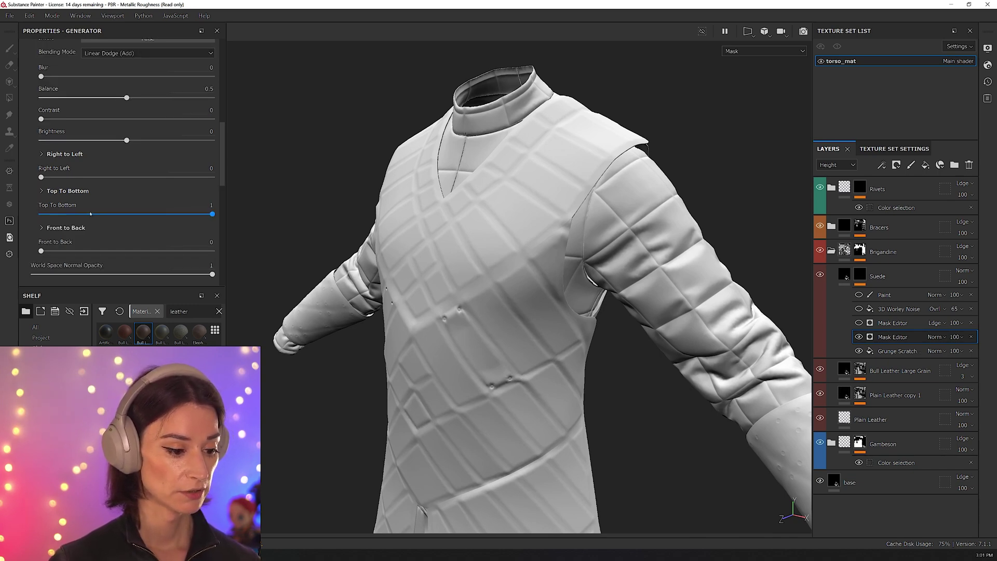
drag(212, 214, 258, 264)
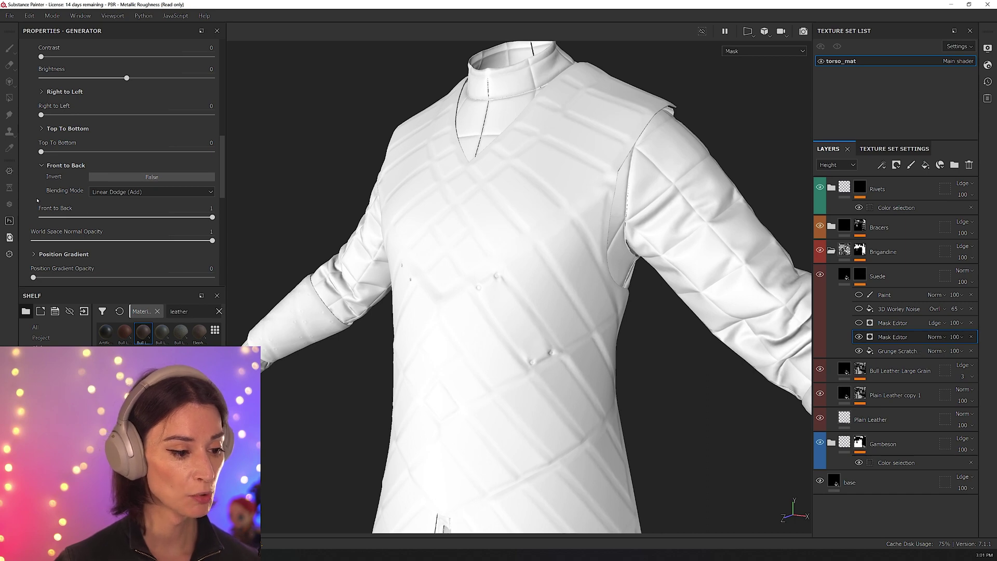
scroll(37, 200, up, 3)
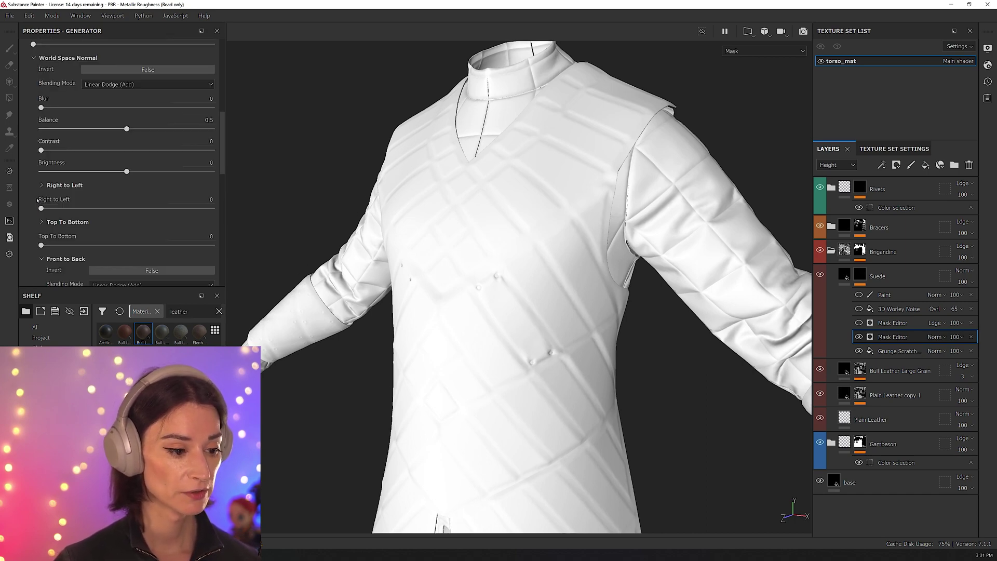
mouse_move(41, 150)
mouse_down()
mouse_move(104, 150)
mouse_move(84, 150)
mouse_up()
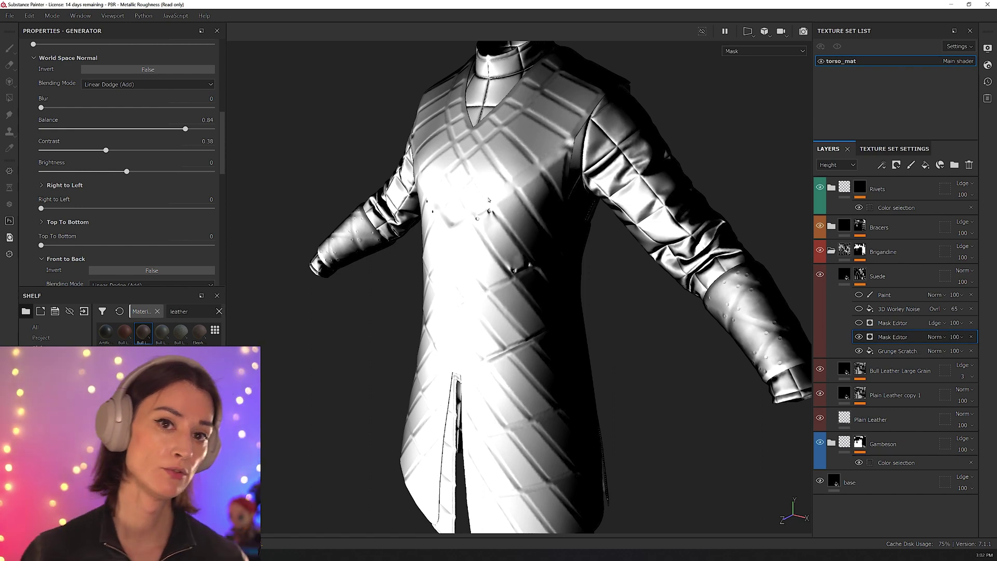
click(859, 336)
Step: Switch the second Mask Editor's blend mode to Multiply and orbit to check the scratches
click(899, 350)
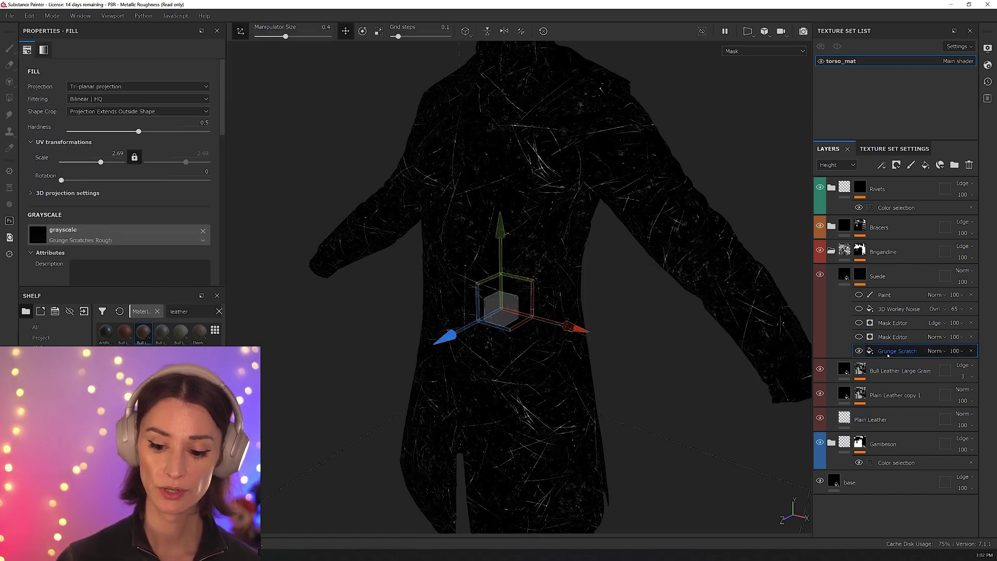
click(894, 337)
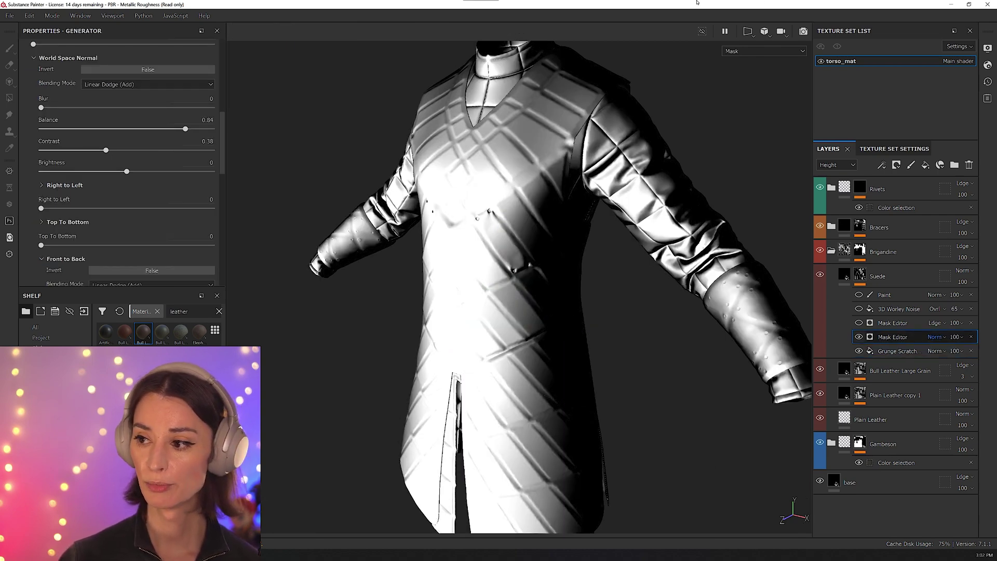
click(938, 380)
alt+middle_drag(484, 270, 463, 334)
alt+drag(462, 334, 421, 283)
alt+right_drag(420, 282, 410, 300)
alt+drag(410, 299, 724, 334)
scroll(570, 346, down, 3)
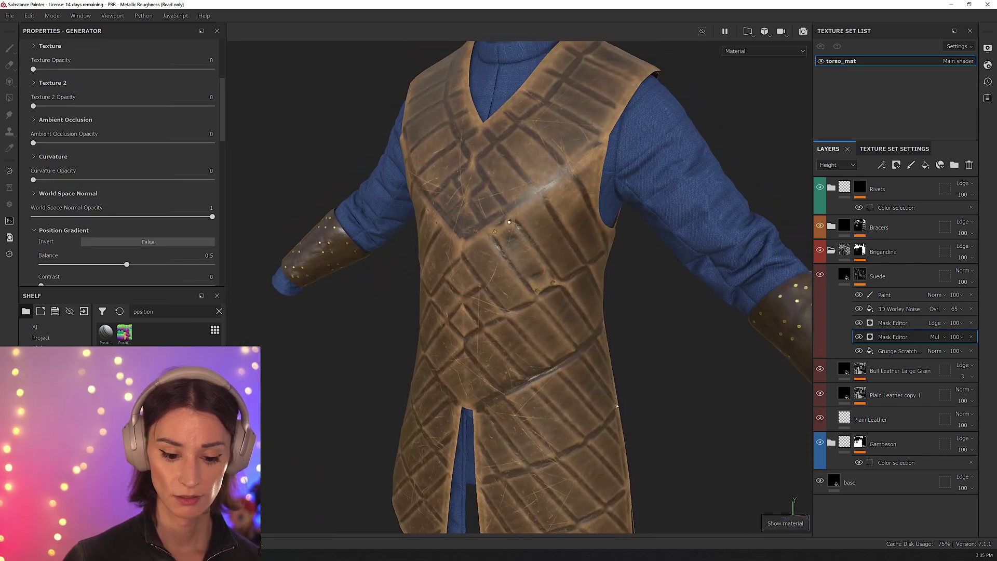
scroll(650, 367, up, 4)
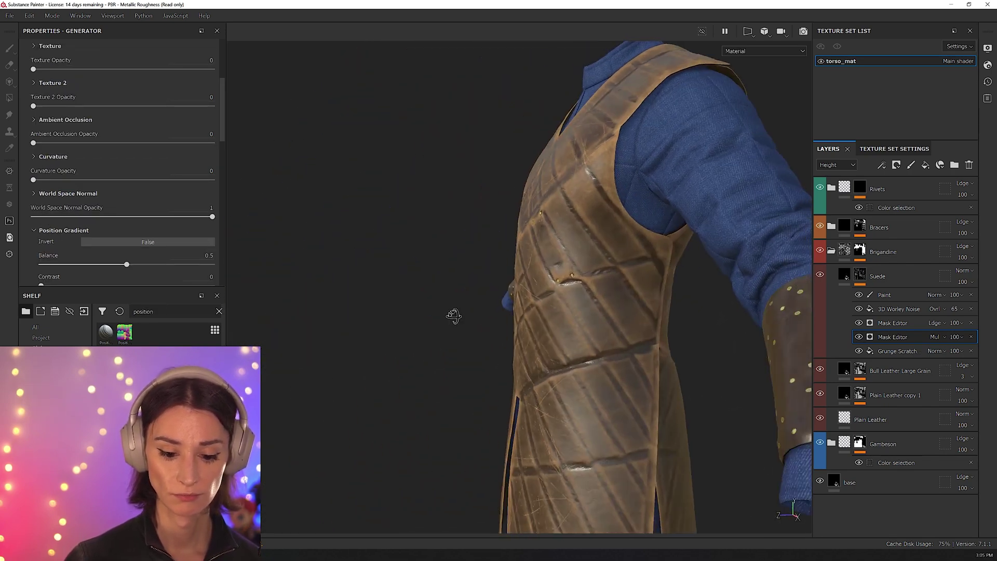